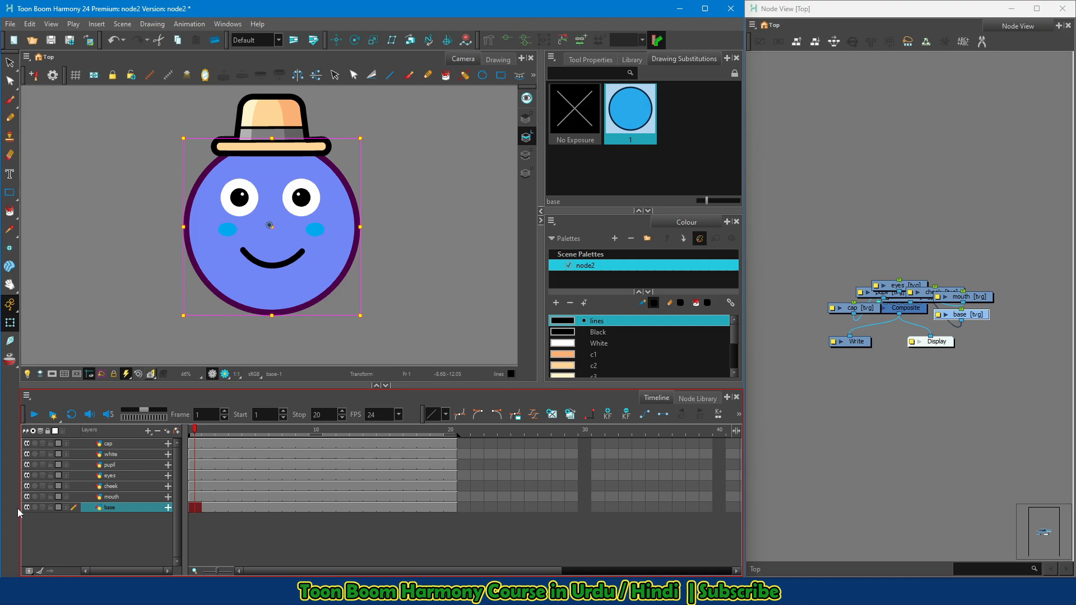
Isolate the base, mouth and cheek layers one at a time to examine the artwork on each
{"action": "left_click", "coordinate": [34, 508]}
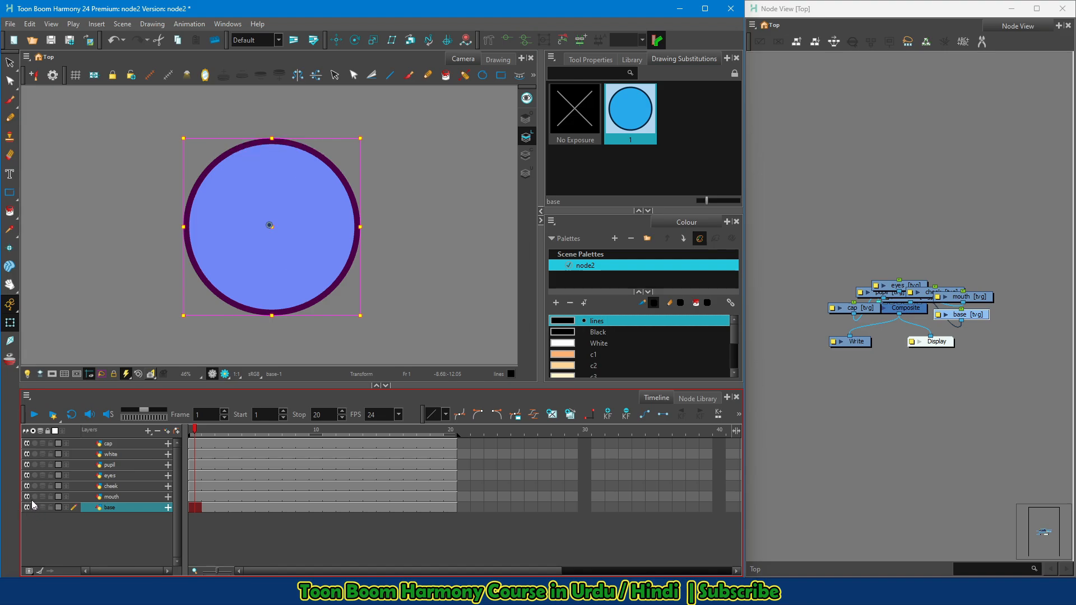
{"action": "left_click", "coordinate": [34, 508]}
{"action": "left_click", "coordinate": [34, 497]}
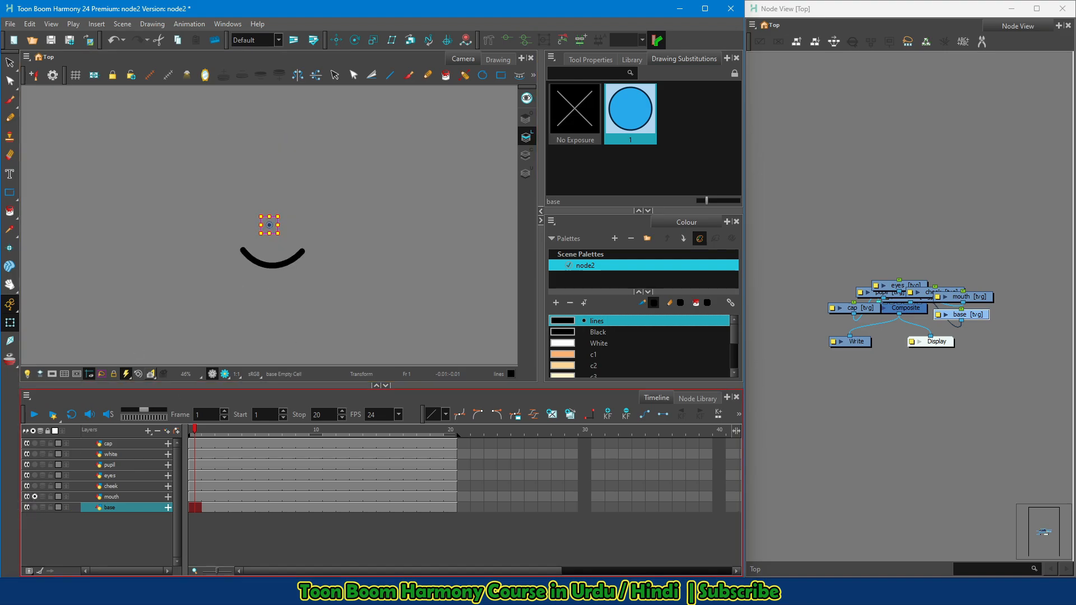
{"action": "left_click", "coordinate": [34, 486]}
{"action": "key", "text": "alt+s"}
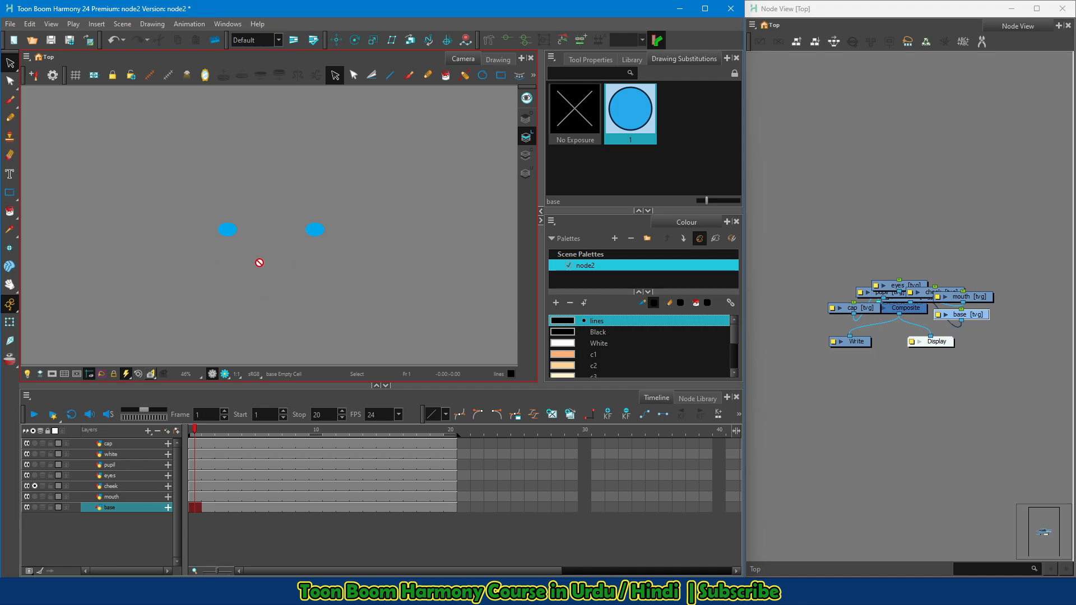
Inspect the eyes, pupil, white and cap layers by soloing them cumulatively, and restore the view of the whole character
{"action": "left_click", "coordinate": [35, 475]}
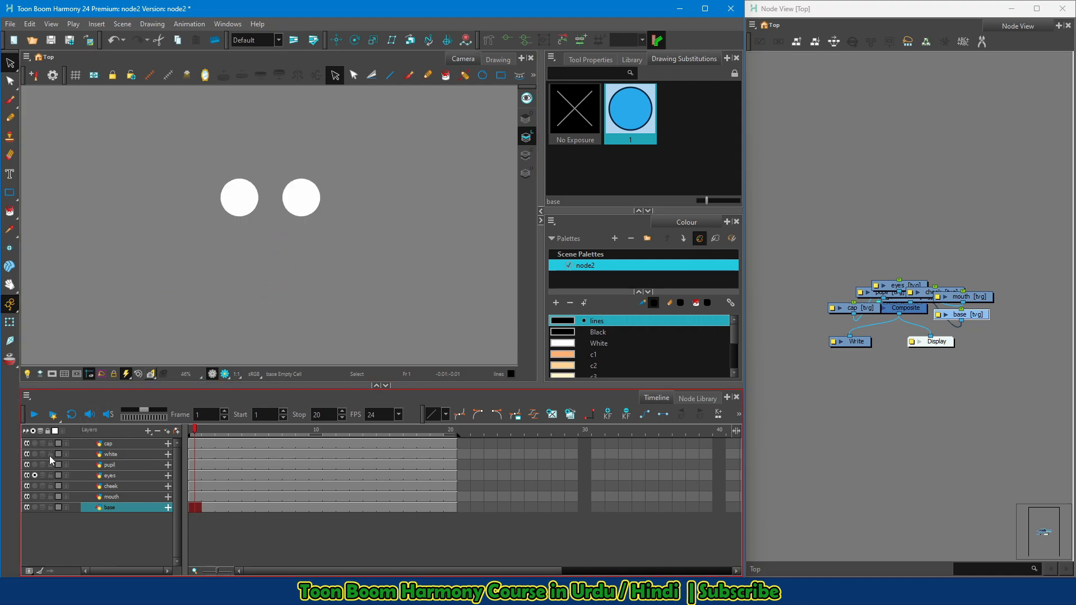
{"action": "left_click", "coordinate": [34, 465]}
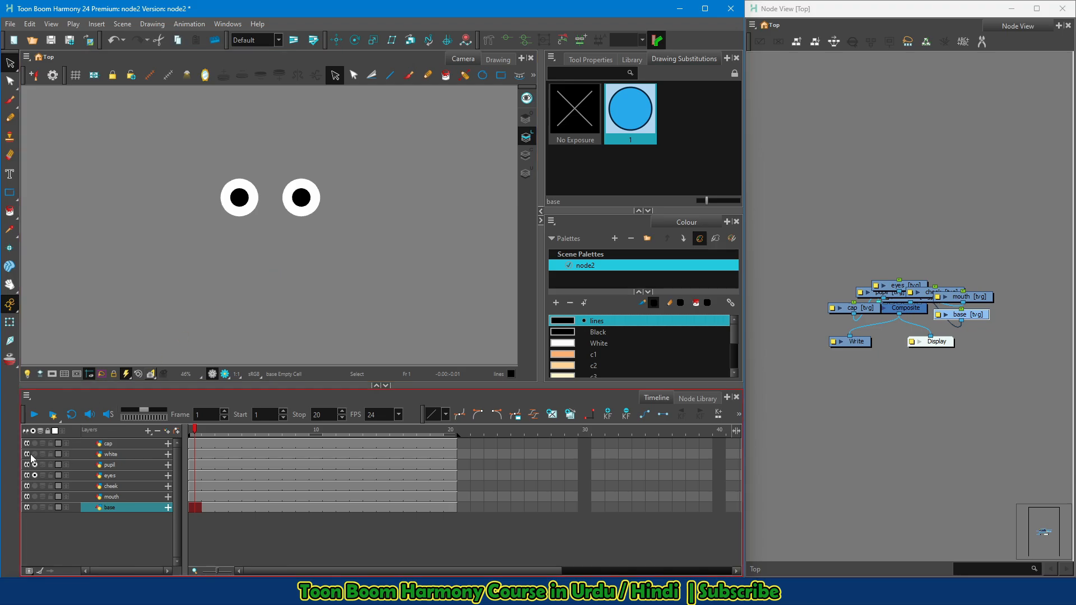
{"action": "left_click", "coordinate": [35, 454]}
{"action": "left_click", "coordinate": [35, 444]}
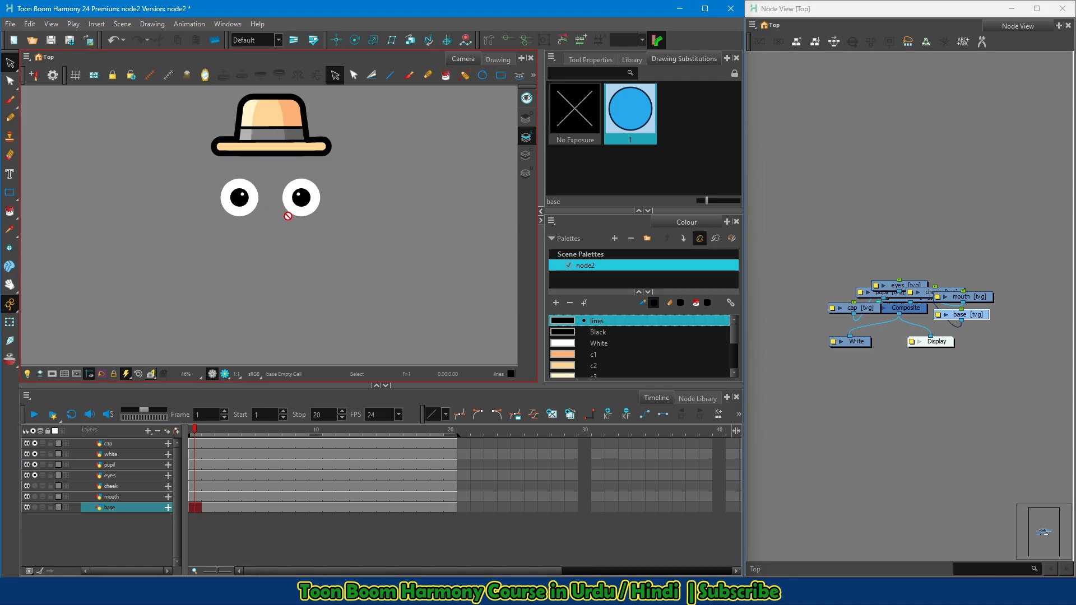
{"action": "left_click", "coordinate": [32, 431]}
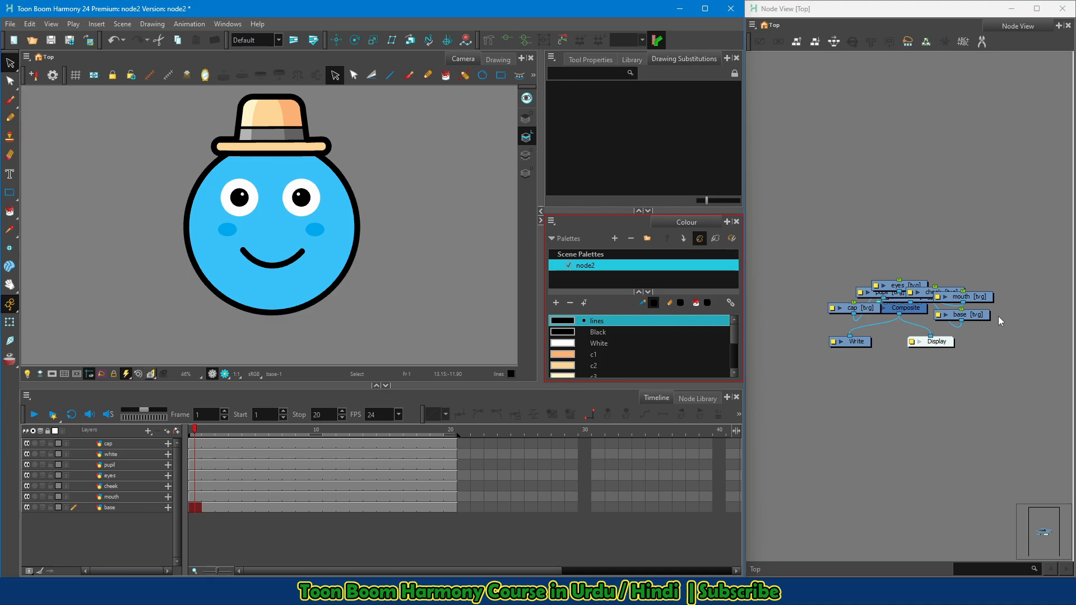
Order the whole node network so the drawing nodes fan out above the Composite without overlapping
{"action": "left_click_drag", "start_coordinate": [967, 350], "coordinate": [965, 339]}
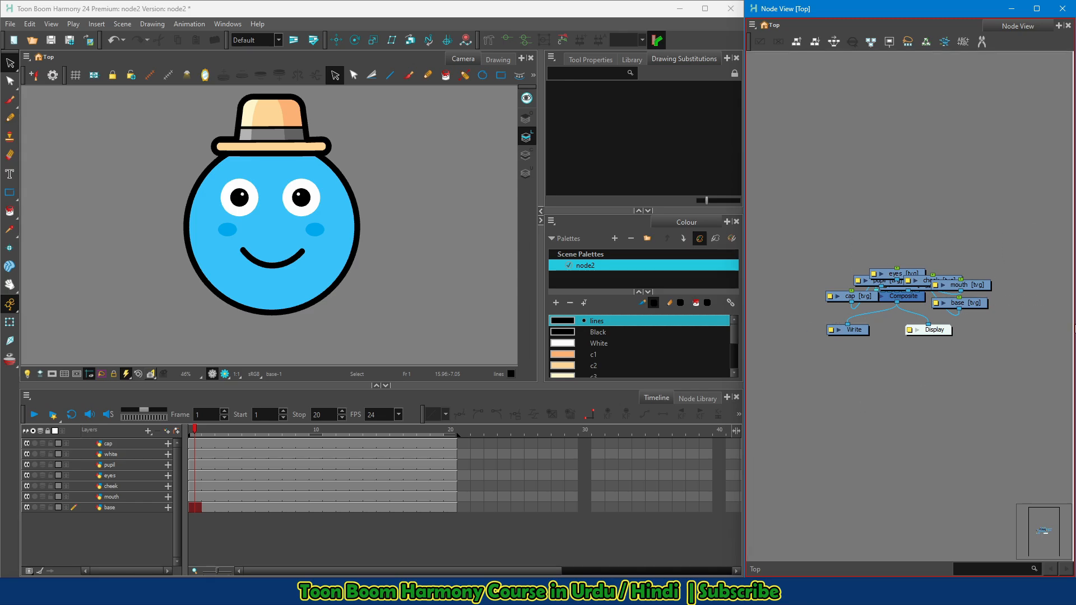
{"action": "mouse_move", "coordinate": [1048, 245]}
{"action": "left_mouse_down"}
{"action": "mouse_move", "coordinate": [772, 370]}
{"action": "mouse_move", "coordinate": [773, 387]}
{"action": "left_mouse_up"}
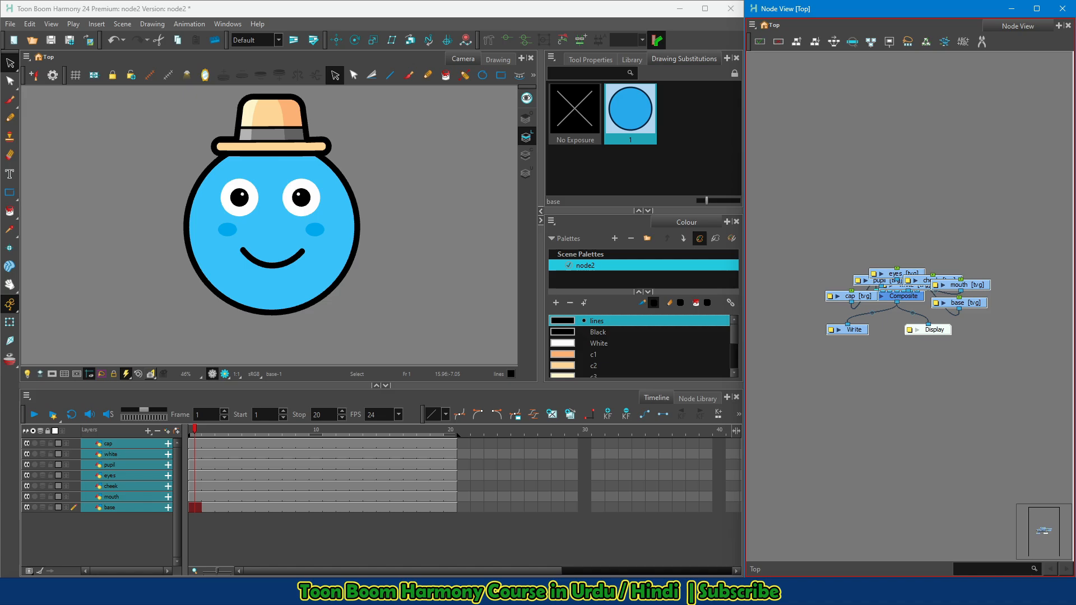
{"action": "left_click", "coordinate": [796, 42]}
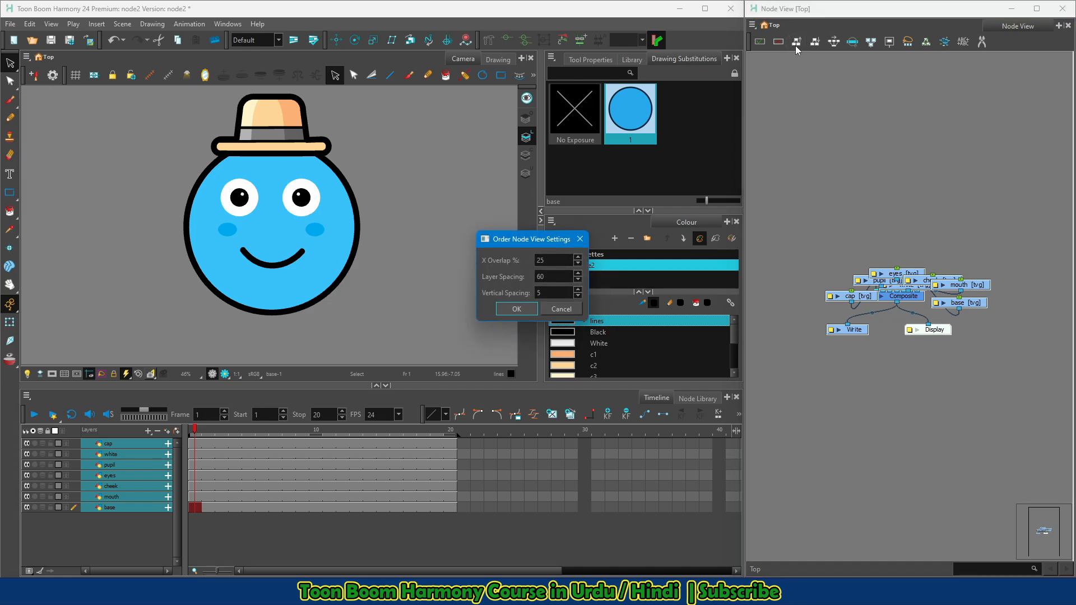
{"action": "double_click", "coordinate": [549, 291]}
{"action": "left_click", "coordinate": [514, 308]}
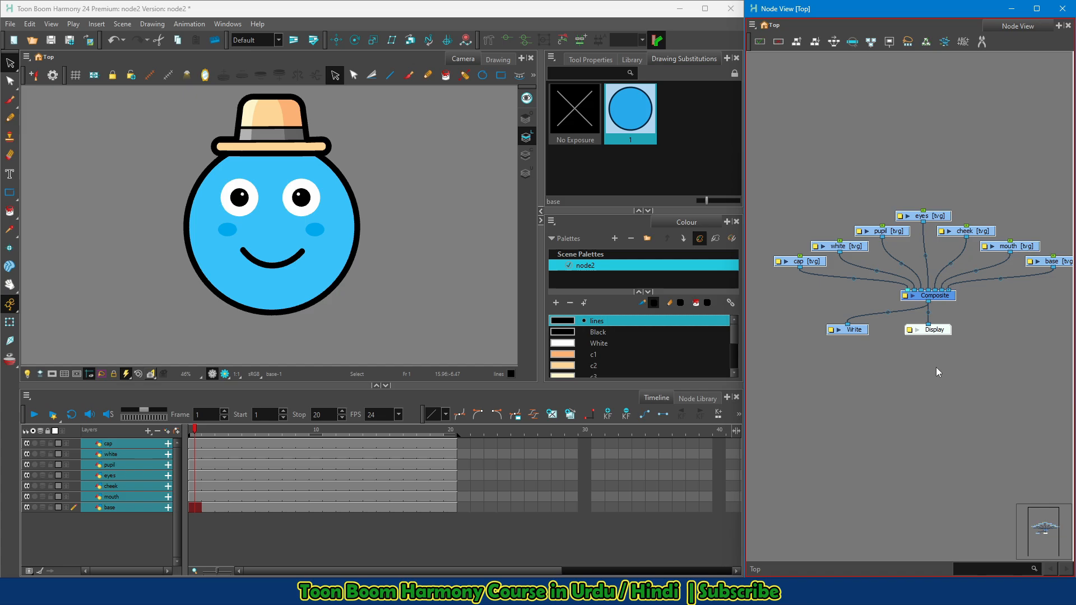
{"action": "left_click", "coordinate": [886, 400]}
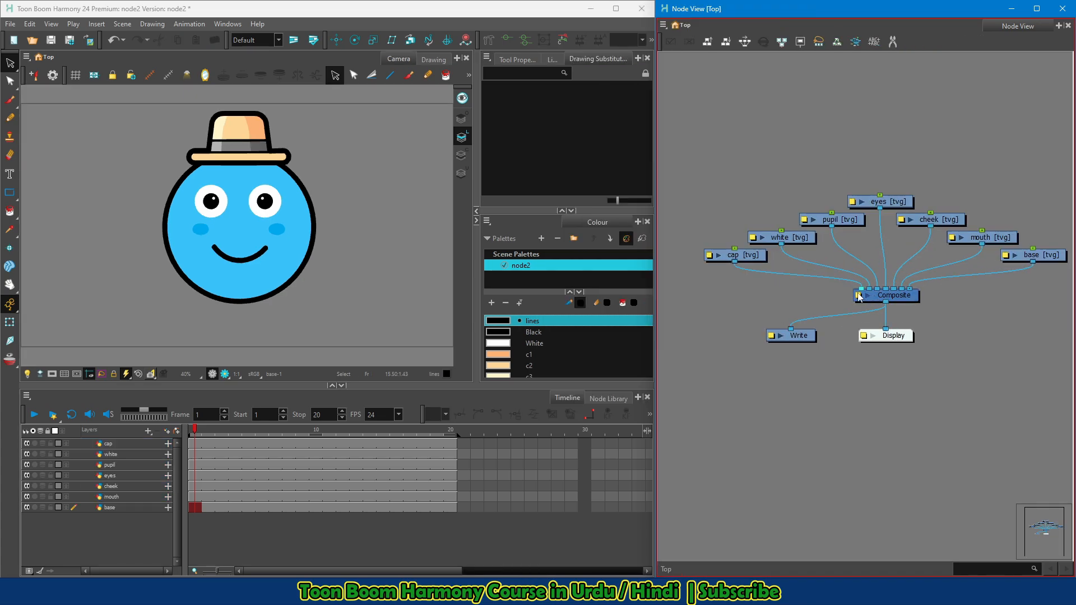
Add a parent peg to the cap drawing layer
{"action": "scroll", "coordinate": [872, 294], "scroll_direction": "up", "scroll_amount": 2}
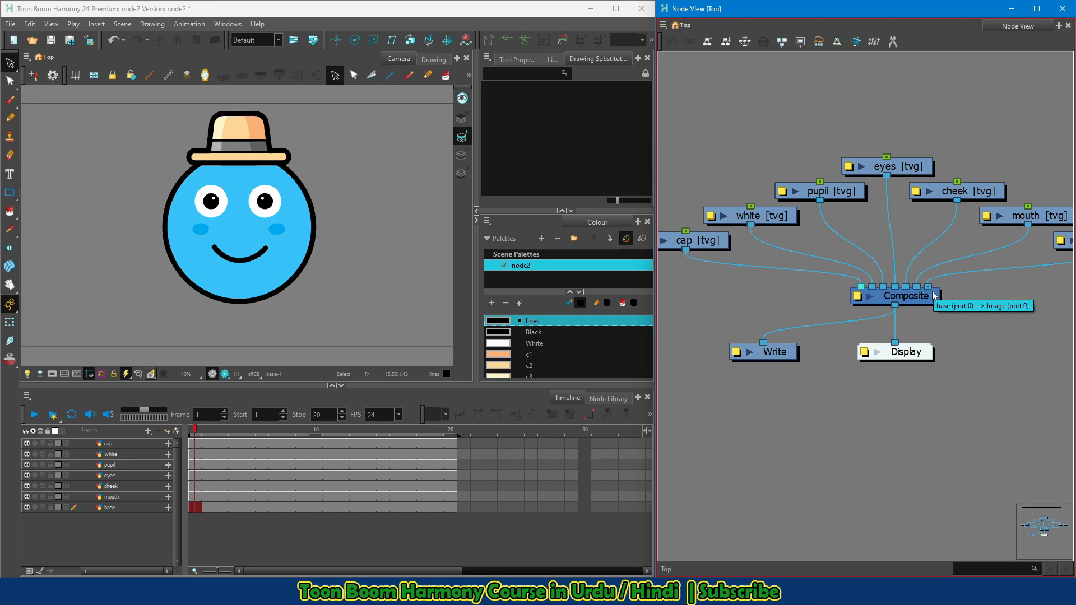
{"action": "scroll", "coordinate": [756, 277], "scroll_direction": "down", "scroll_amount": 1}
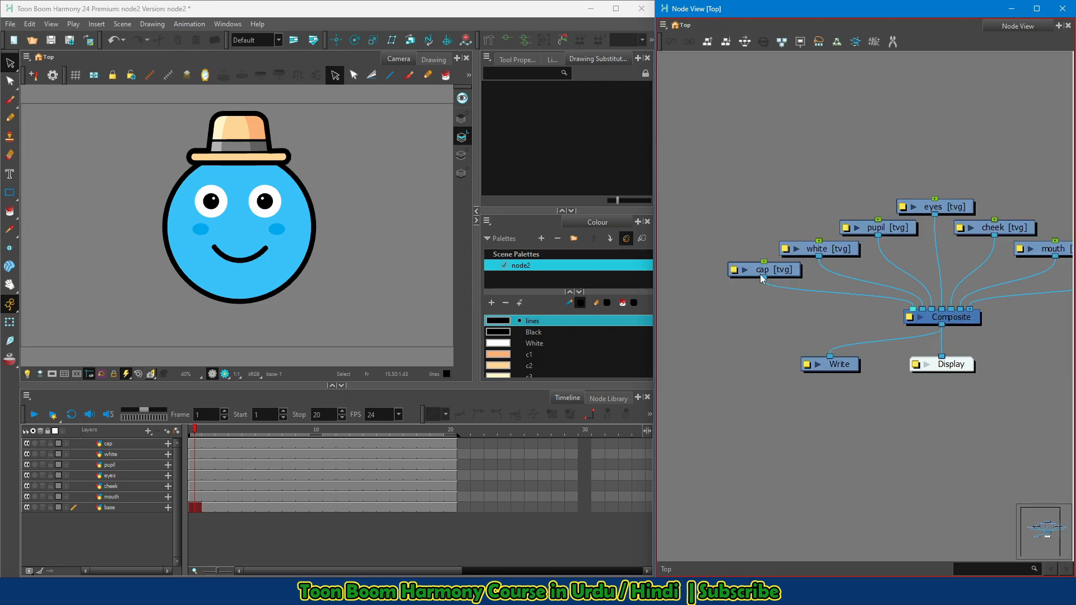
{"action": "left_click_drag", "start_coordinate": [1006, 341], "coordinate": [865, 351]}
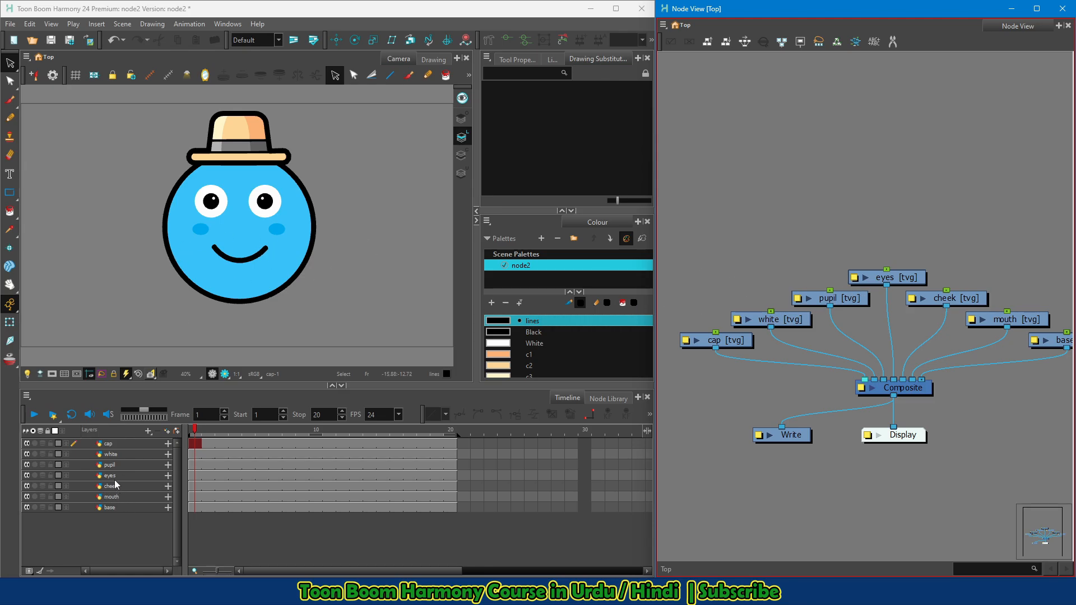
{"action": "left_click", "coordinate": [117, 445]}
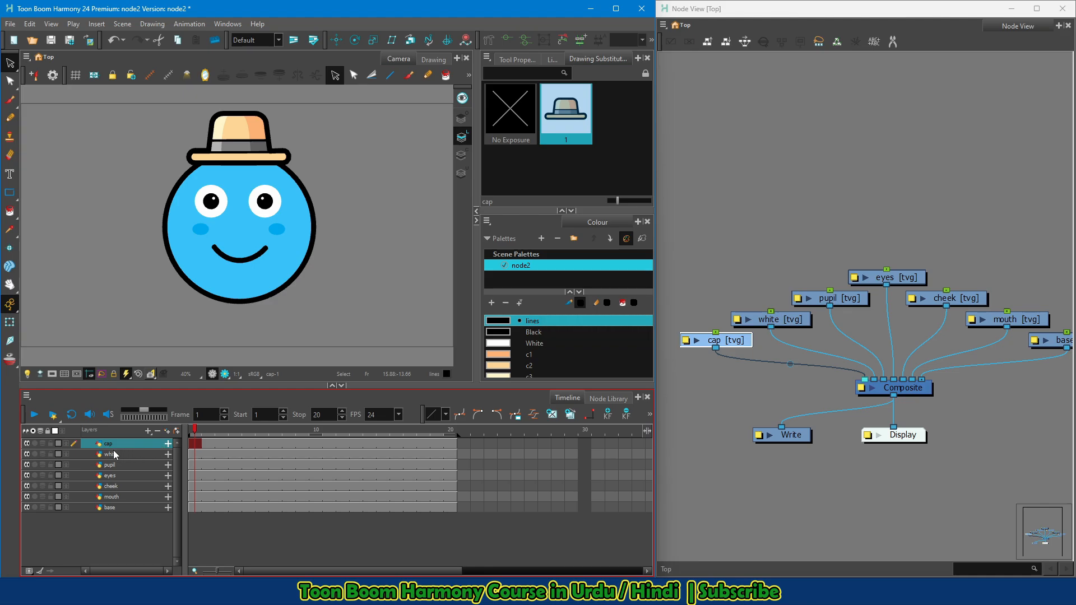
{"action": "left_click", "coordinate": [177, 431]}
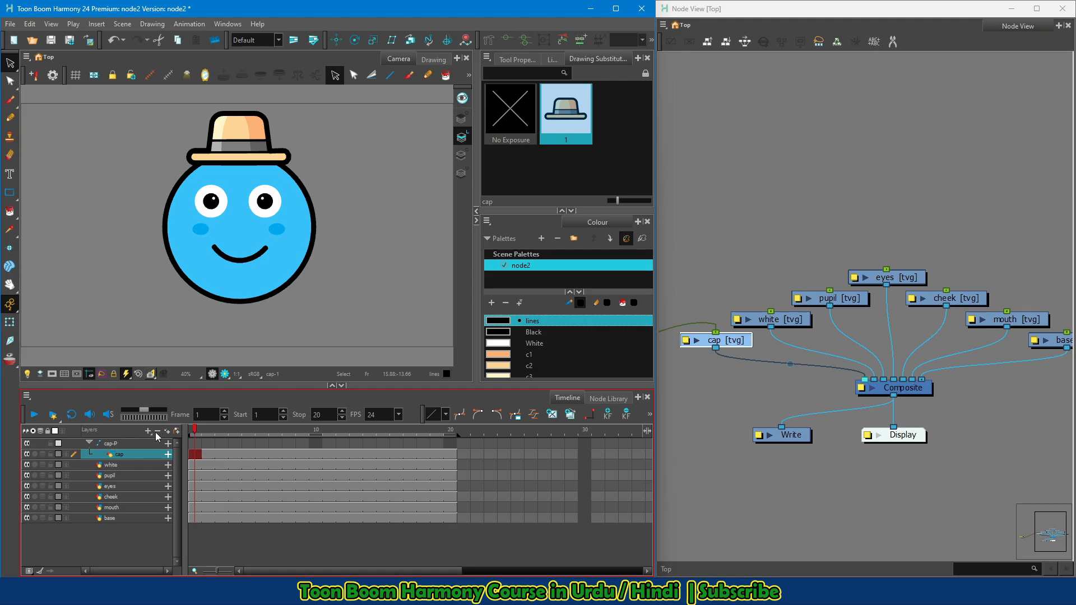
Place the cap-P peg node above the cap drawing node and shift the cap away from the white node
{"action": "left_click", "coordinate": [714, 326]}
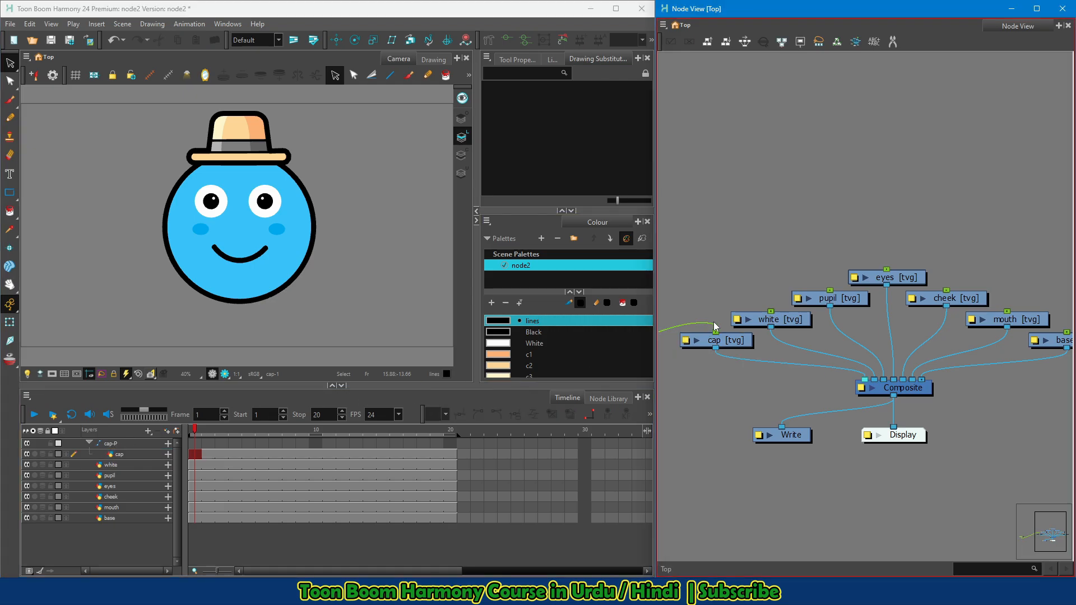
{"action": "scroll", "coordinate": [714, 321], "scroll_direction": "down", "scroll_amount": 10}
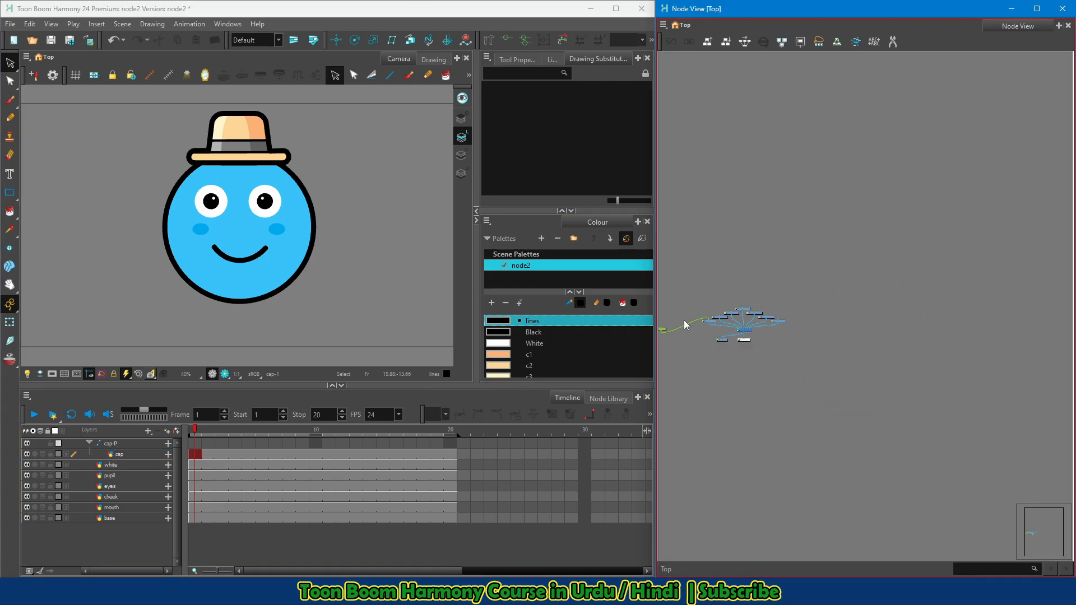
{"action": "left_click_drag", "start_coordinate": [664, 328], "coordinate": [711, 307]}
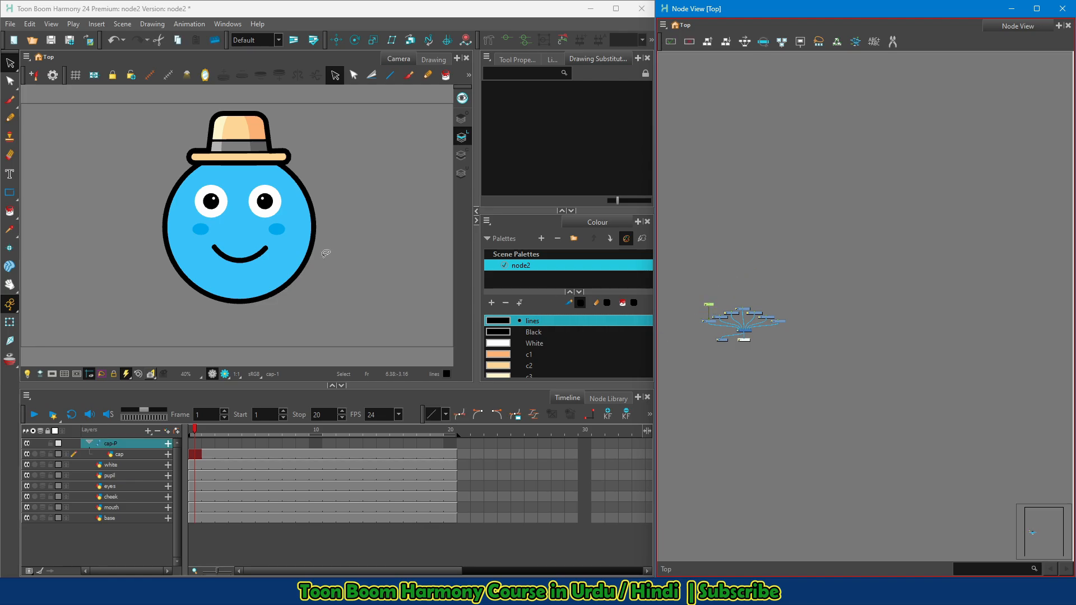
{"action": "key", "text": "shift+m"}
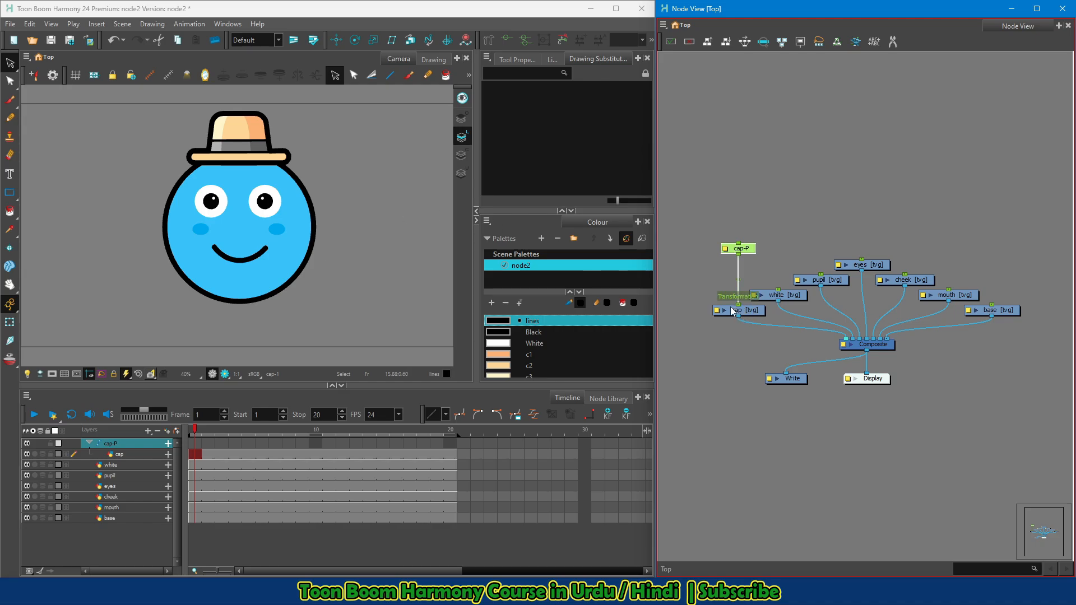
{"action": "left_click_drag", "start_coordinate": [753, 310], "coordinate": [744, 308]}
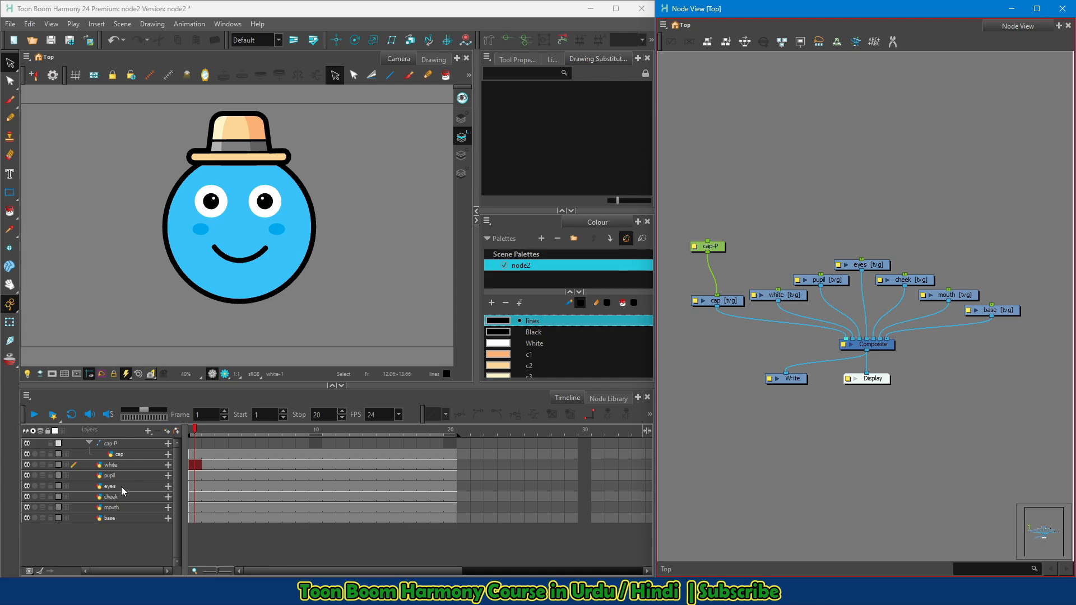
Add a separate parent peg to the white drawing node and to the pupil drawing node
{"action": "left_click", "coordinate": [796, 296]}
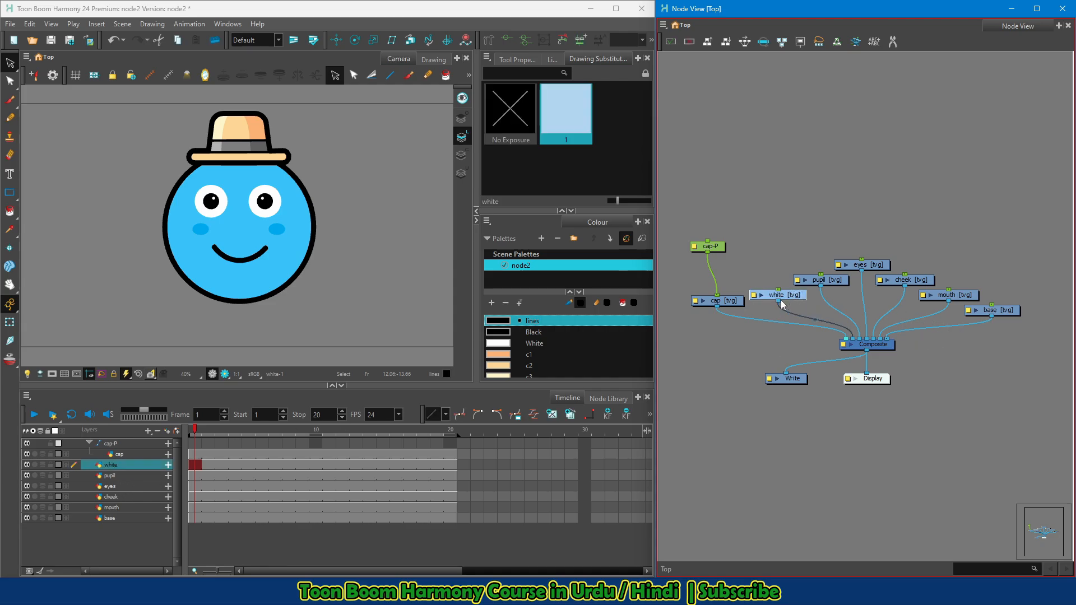
{"action": "key", "text": "ctrl+p"}
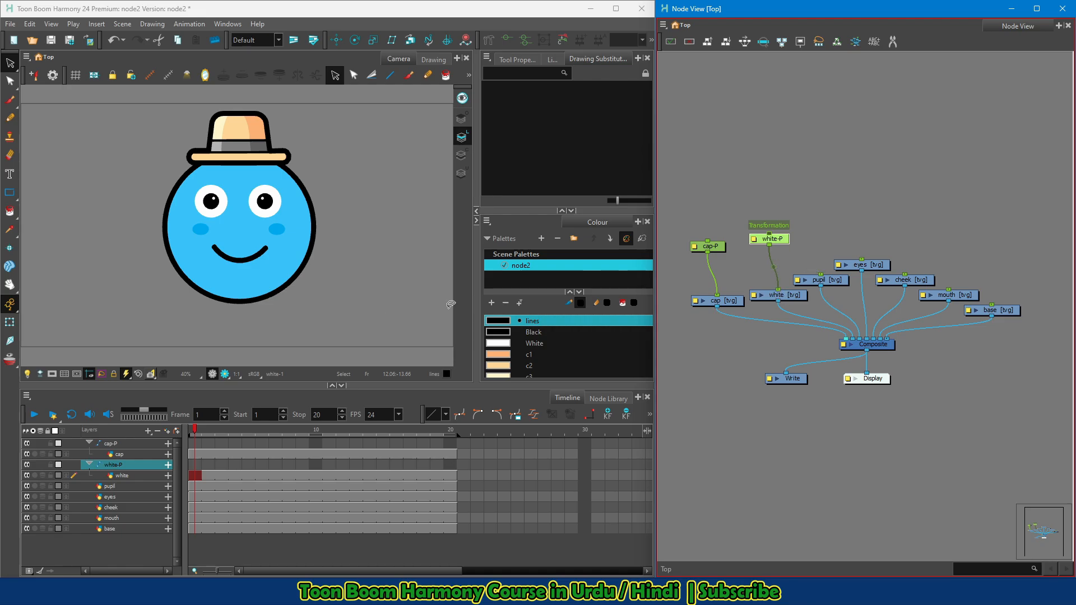
{"action": "left_click", "coordinate": [829, 281]}
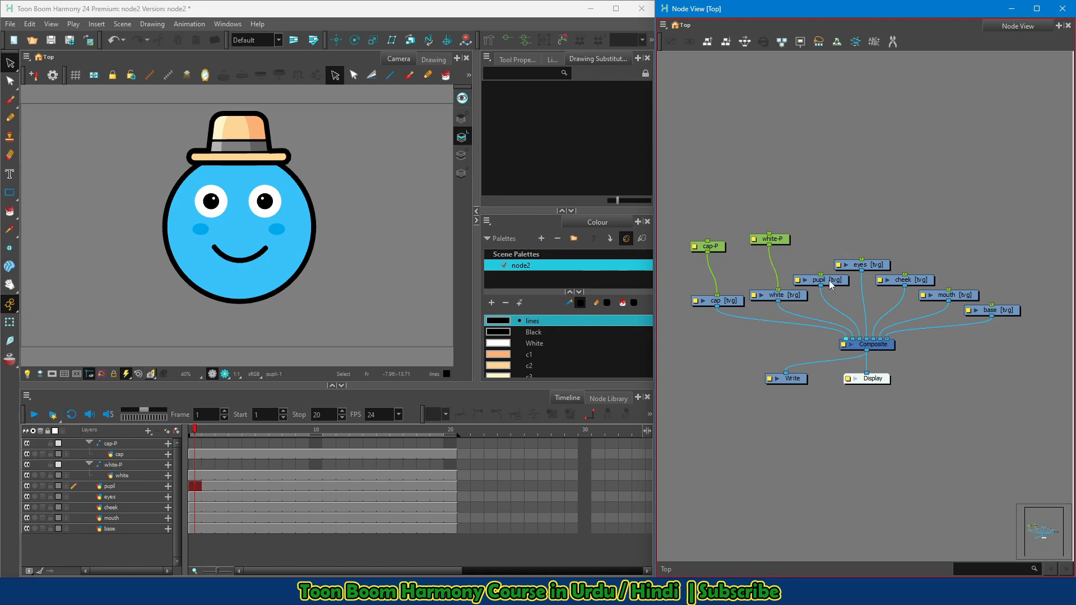
{"action": "left_click", "coordinate": [835, 282]}
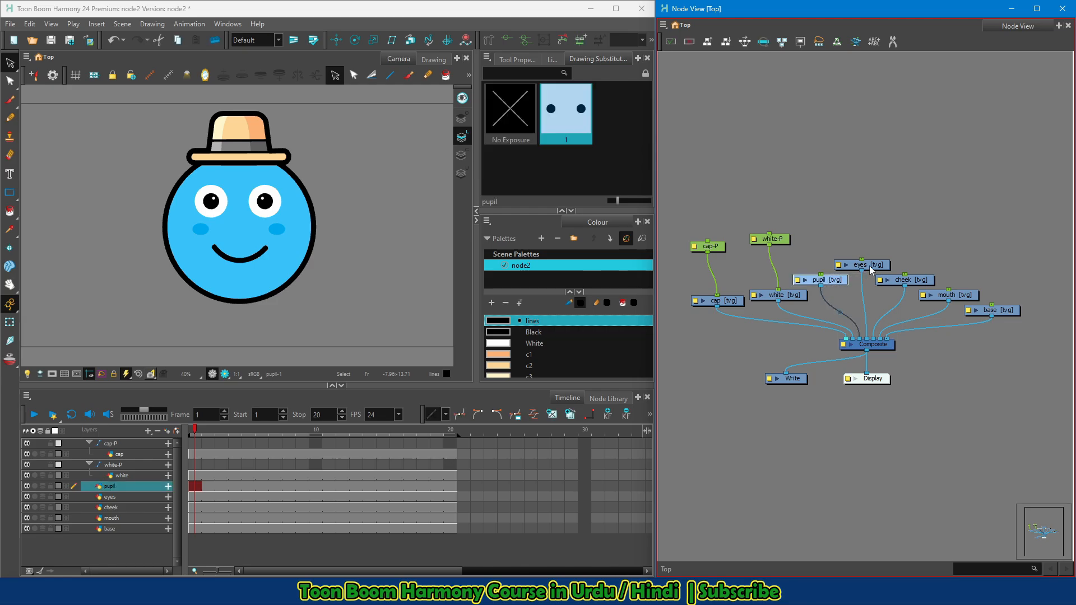
{"action": "key", "text": "ctrl+p"}
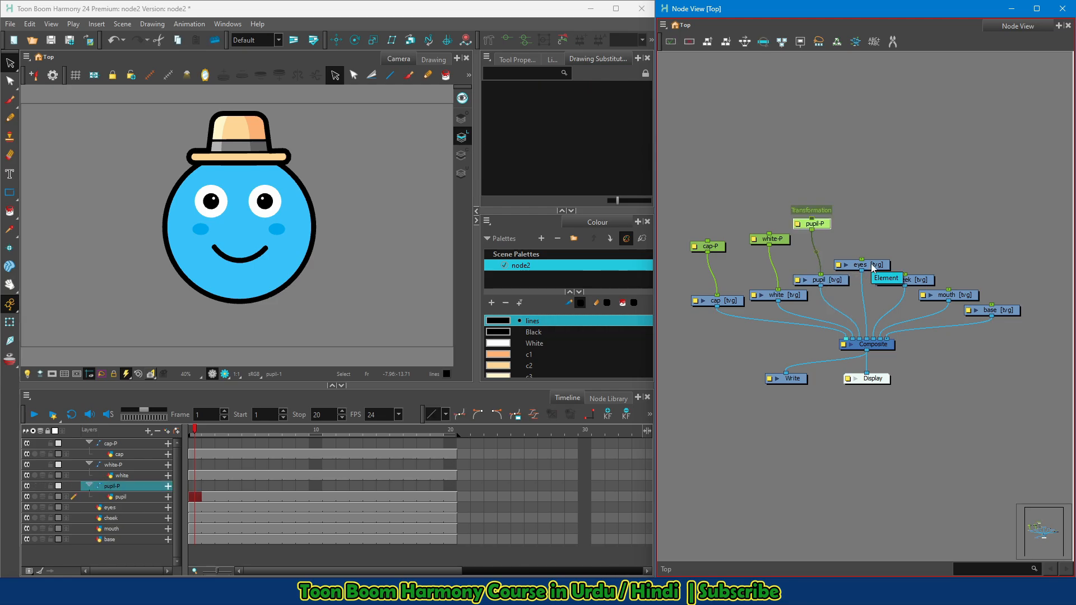
Give the eyes, cheek, mouth and base drawing nodes their own parent pegs
{"action": "left_click", "coordinate": [878, 269]}
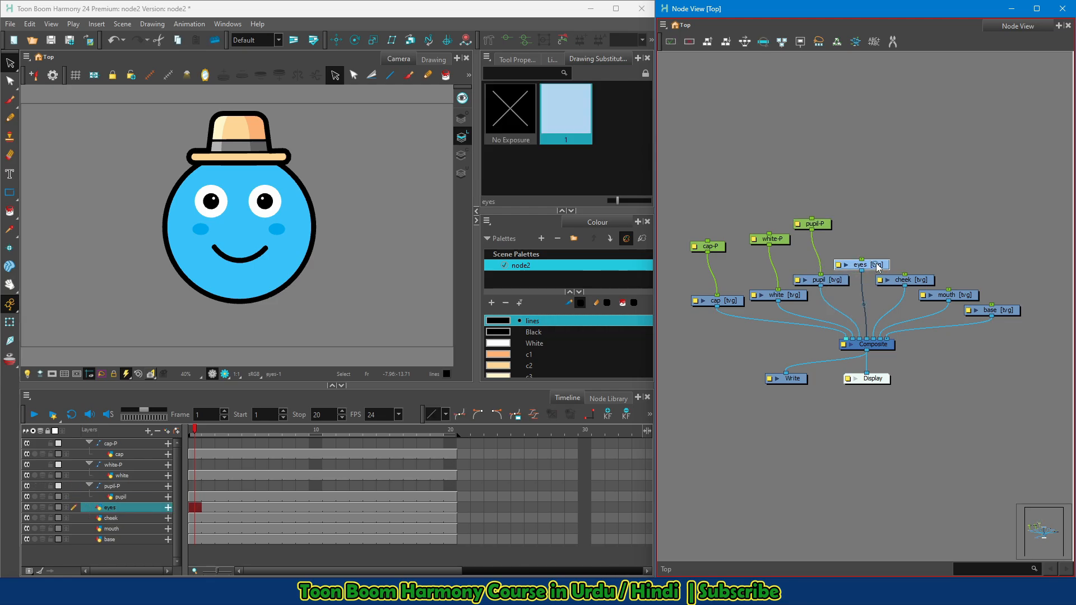
{"action": "key", "text": "ctrl+p"}
{"action": "left_click", "coordinate": [911, 283]}
{"action": "key", "text": "ctrl+p"}
{"action": "left_click", "coordinate": [956, 294]}
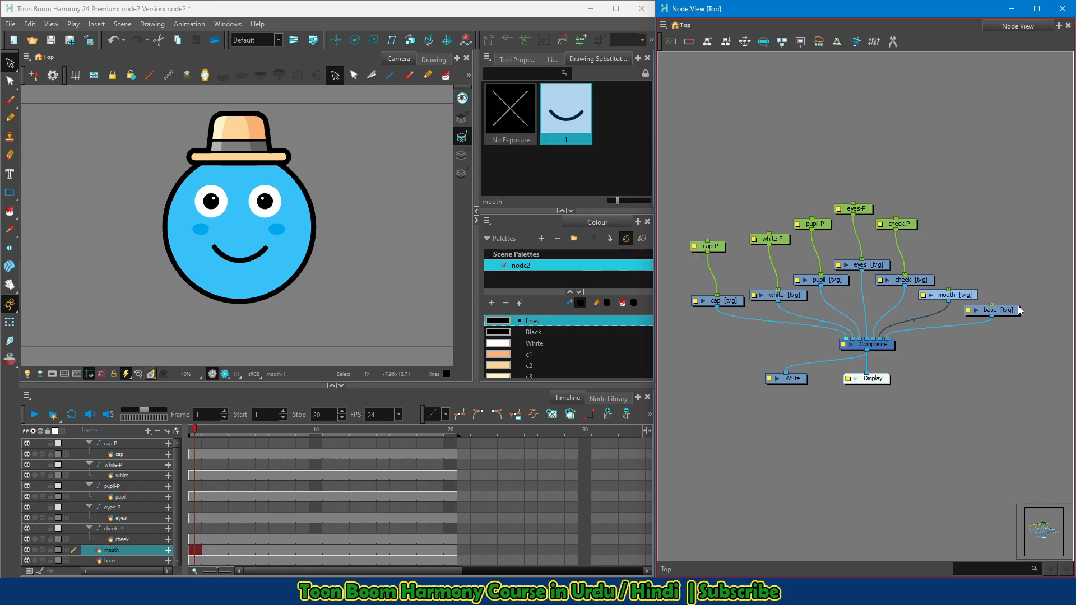
{"action": "key", "text": "ctrl+p"}
{"action": "left_click", "coordinate": [990, 311]}
{"action": "key", "text": "ctrl+p"}
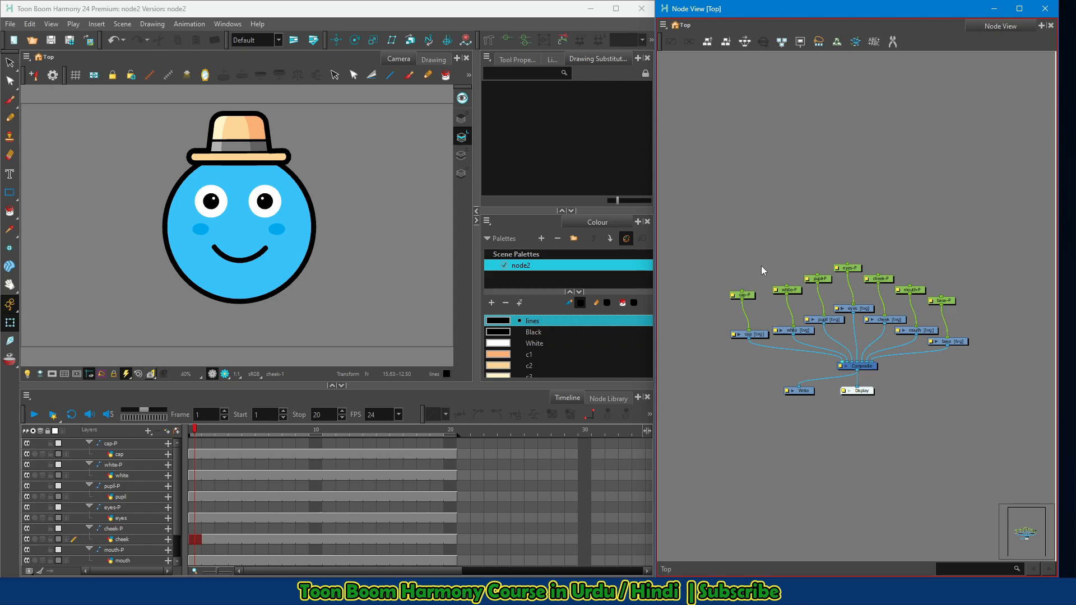
Try moving the hat in the camera view through its cap-P peg, and undo the move
{"action": "left_click_drag", "start_coordinate": [753, 271], "coordinate": [721, 298]}
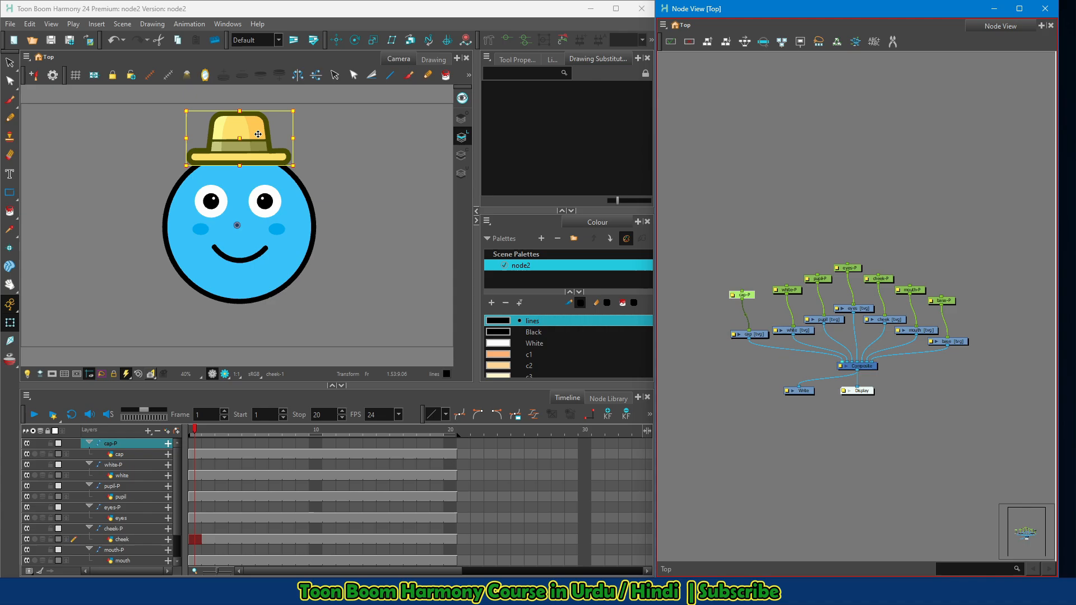
{"action": "mouse_move", "coordinate": [270, 131]}
{"action": "left_mouse_down"}
{"action": "mouse_move", "coordinate": [246, 123]}
{"action": "mouse_move", "coordinate": [261, 121]}
{"action": "left_mouse_up"}
{"action": "left_click", "coordinate": [612, 287]}
{"action": "key", "text": "ctrl+z"}
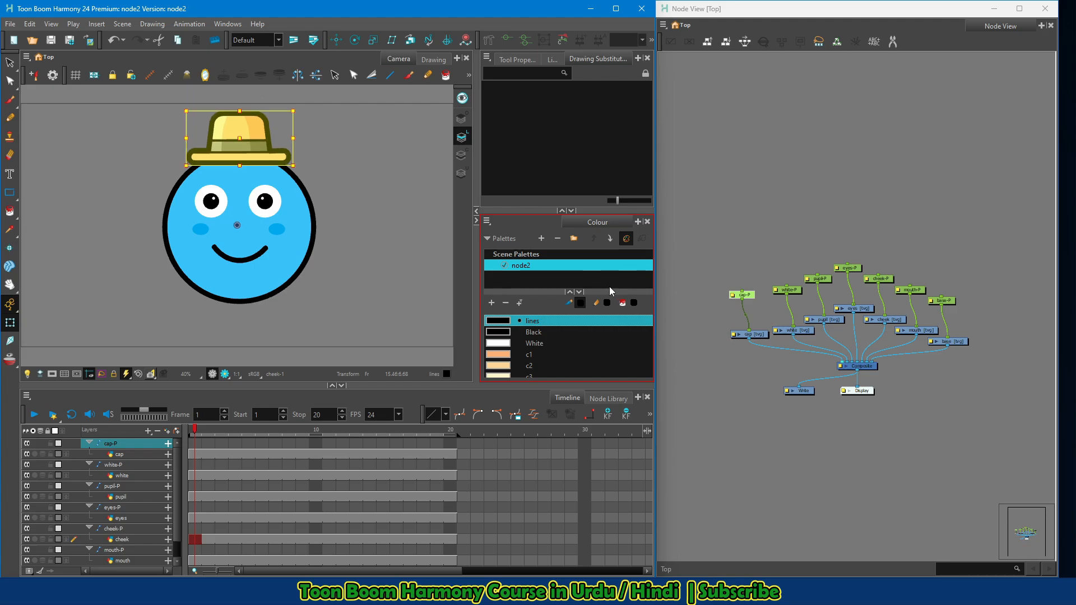
Select the white, pupil, eyes, cheek and mouth pegs one by one and check which part of the face each controls
{"action": "left_click", "coordinate": [787, 291]}
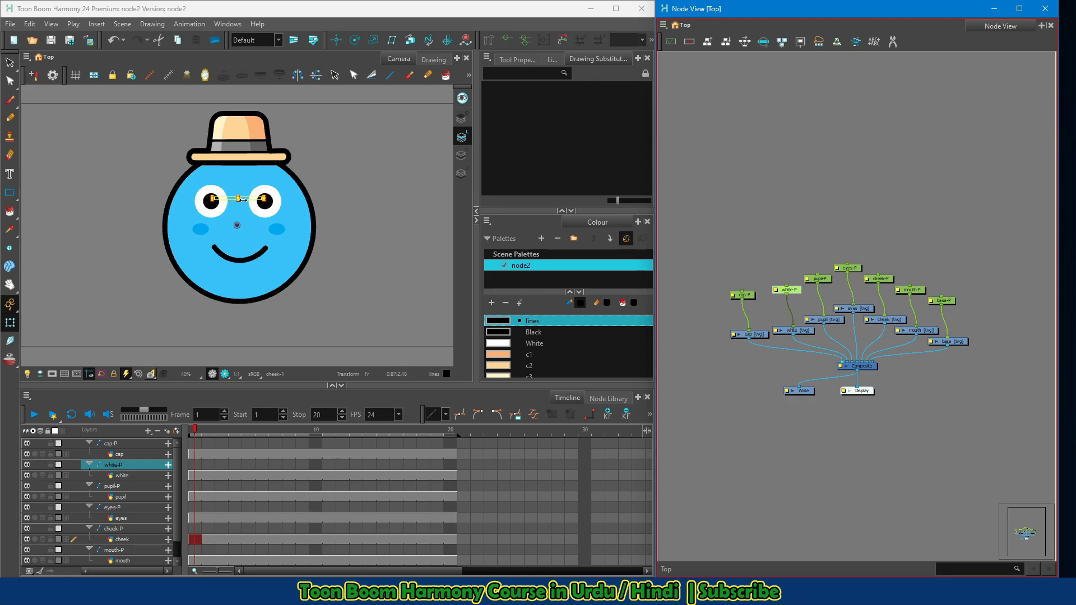
{"action": "left_click", "coordinate": [822, 279]}
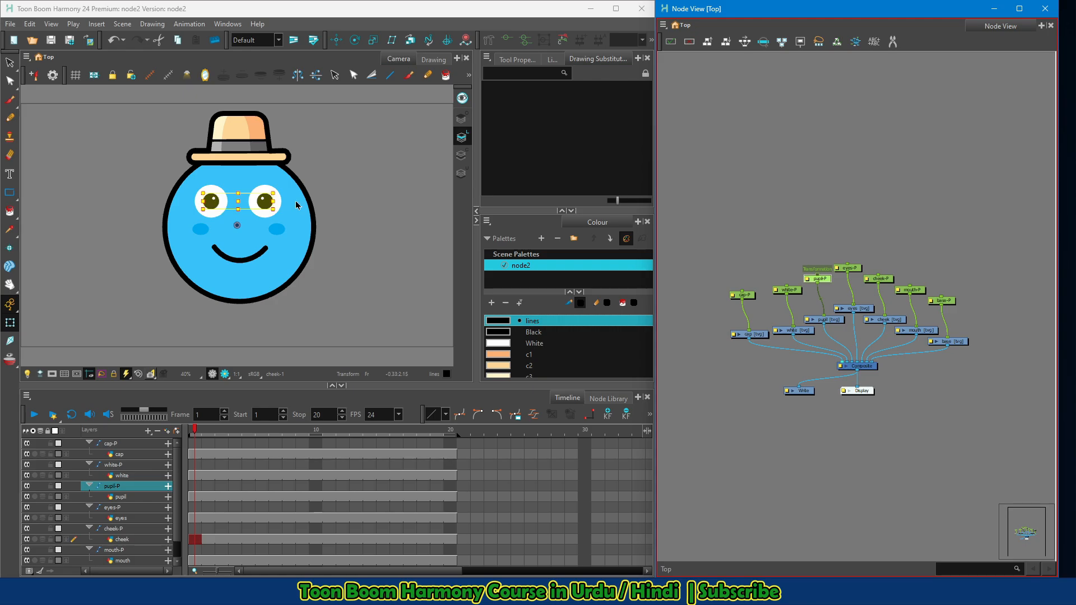
{"action": "left_click", "coordinate": [859, 267]}
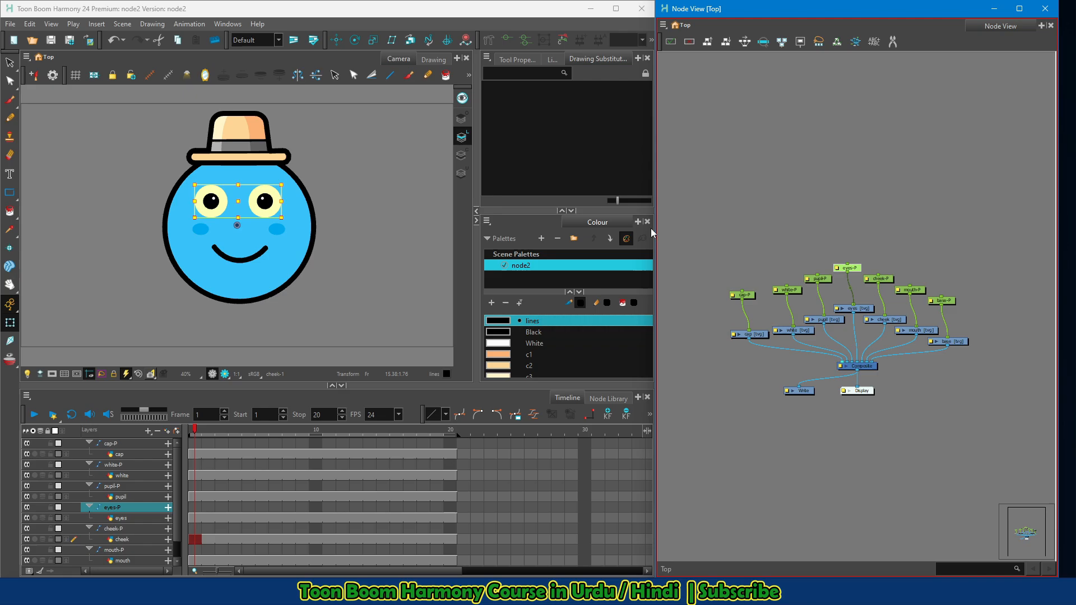
{"action": "left_click", "coordinate": [888, 282]}
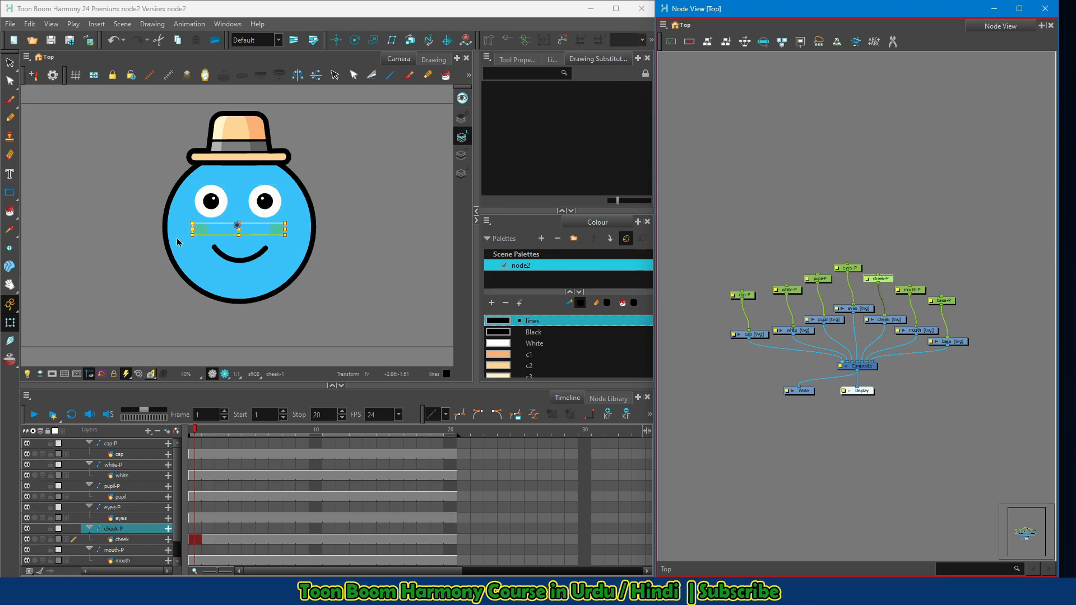
{"action": "left_click", "coordinate": [917, 292]}
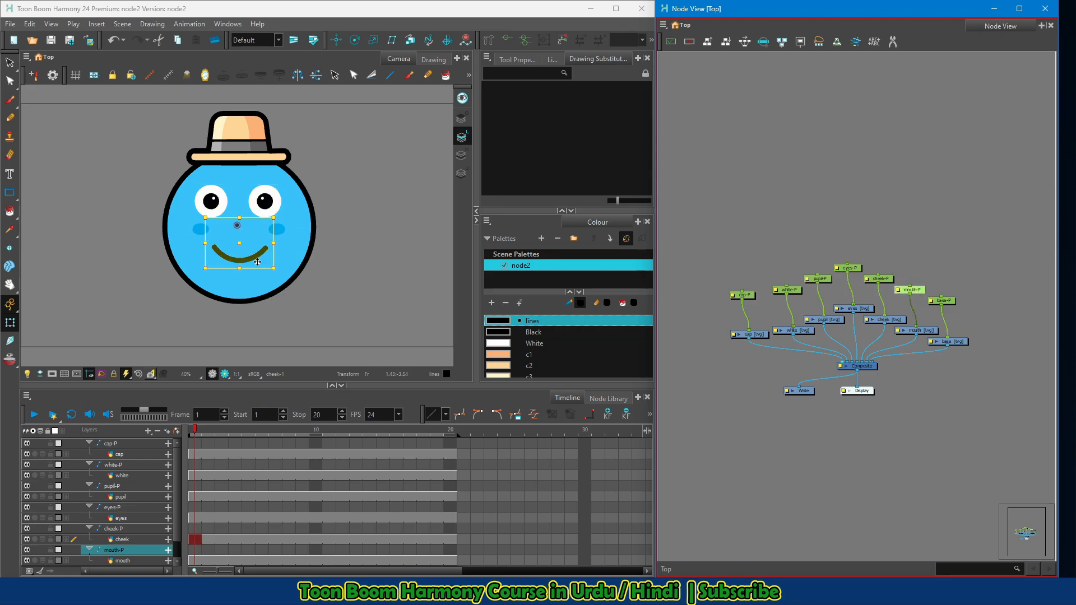
Try moving the face's base in the camera view through its base-P peg, and undo the move
{"action": "left_click", "coordinate": [946, 301]}
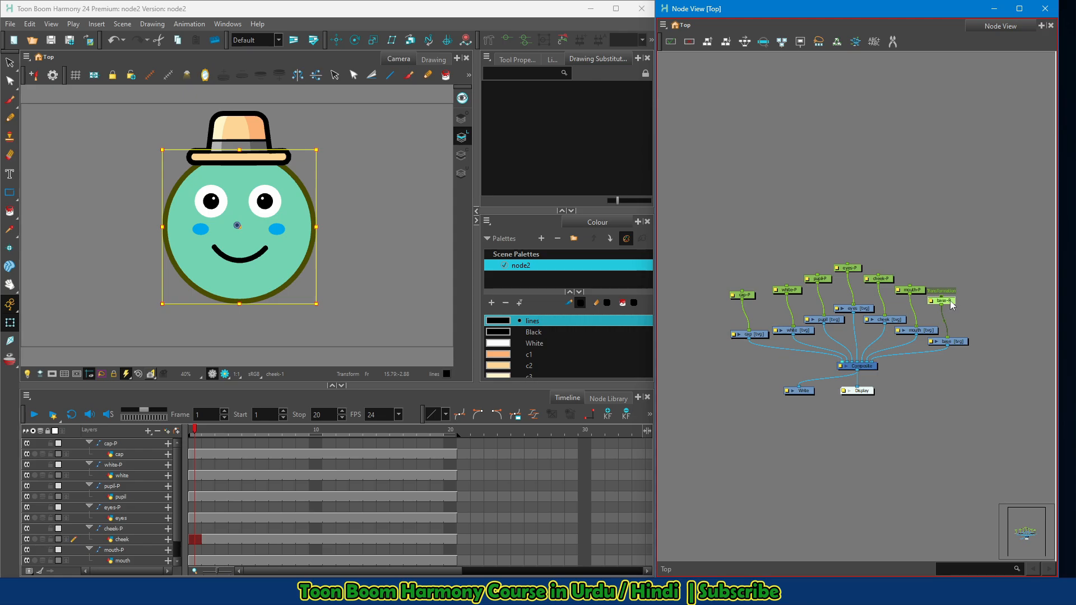
{"action": "mouse_move", "coordinate": [294, 288]}
{"action": "left_mouse_down"}
{"action": "mouse_move", "coordinate": [240, 294]}
{"action": "mouse_move", "coordinate": [324, 282]}
{"action": "mouse_move", "coordinate": [293, 287]}
{"action": "left_mouse_up"}
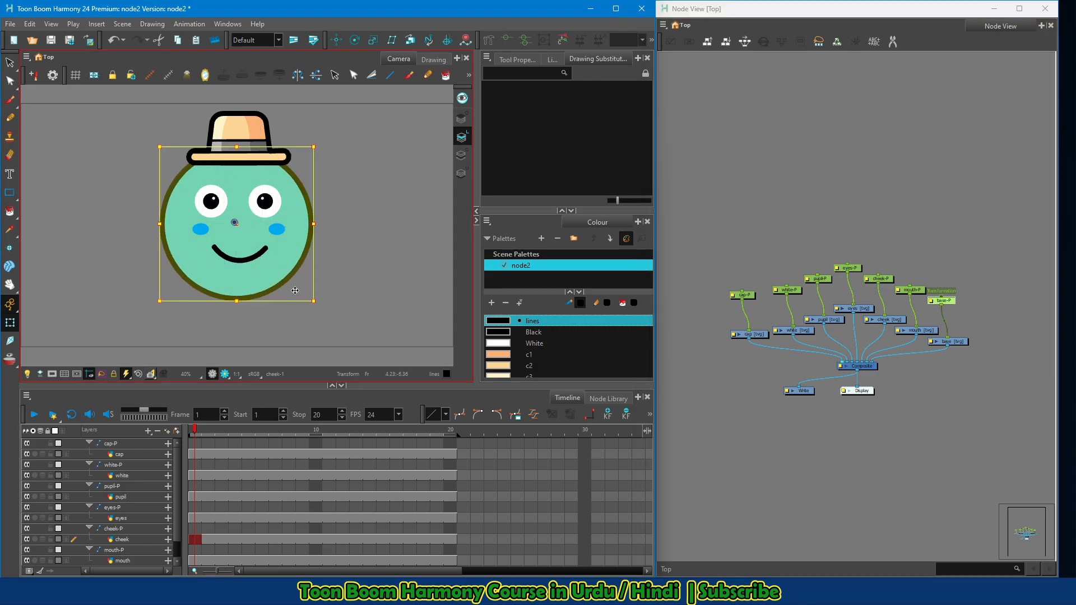
{"action": "key", "text": "ctrl+z"}
{"action": "left_click", "coordinate": [1007, 281]}
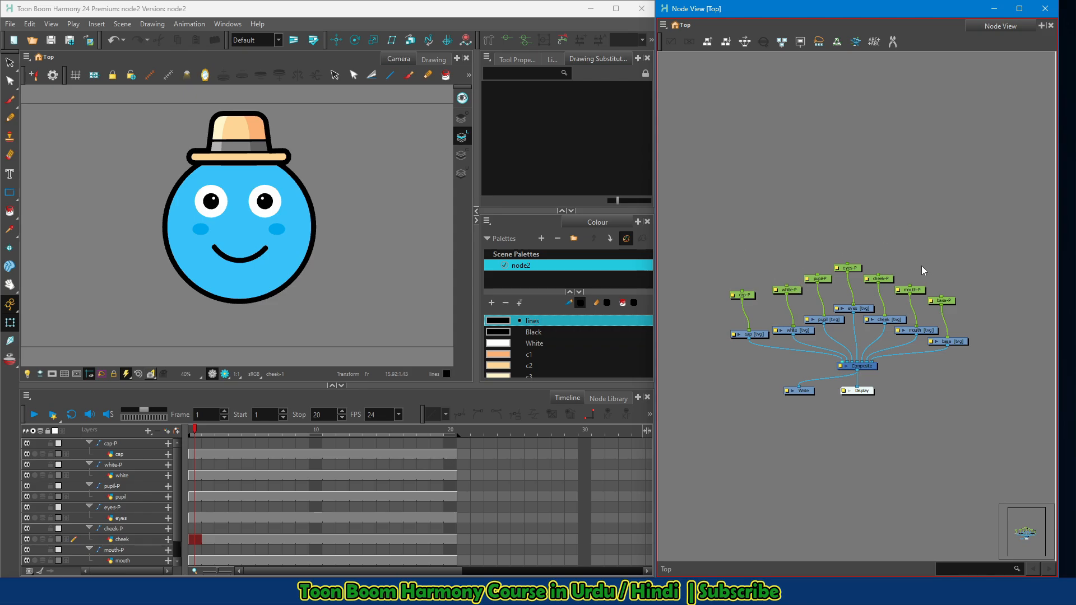
Move the cap drawing node together with its cap-P peg down and away from the other nodes
{"action": "scroll", "coordinate": [793, 285], "scroll_direction": "up", "scroll_amount": 3}
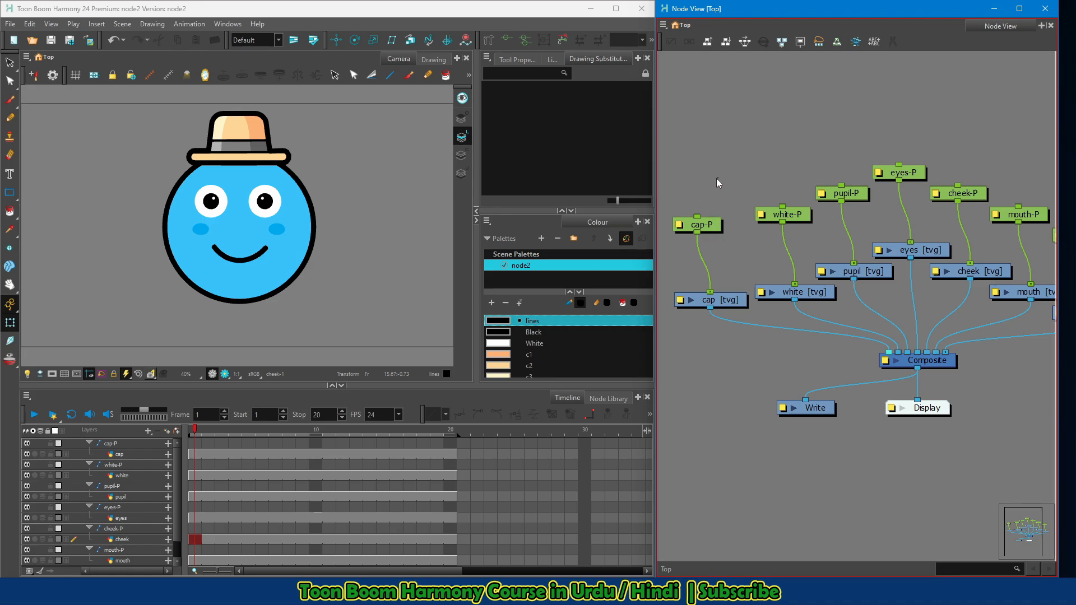
{"action": "left_click_drag", "start_coordinate": [708, 200], "coordinate": [678, 332]}
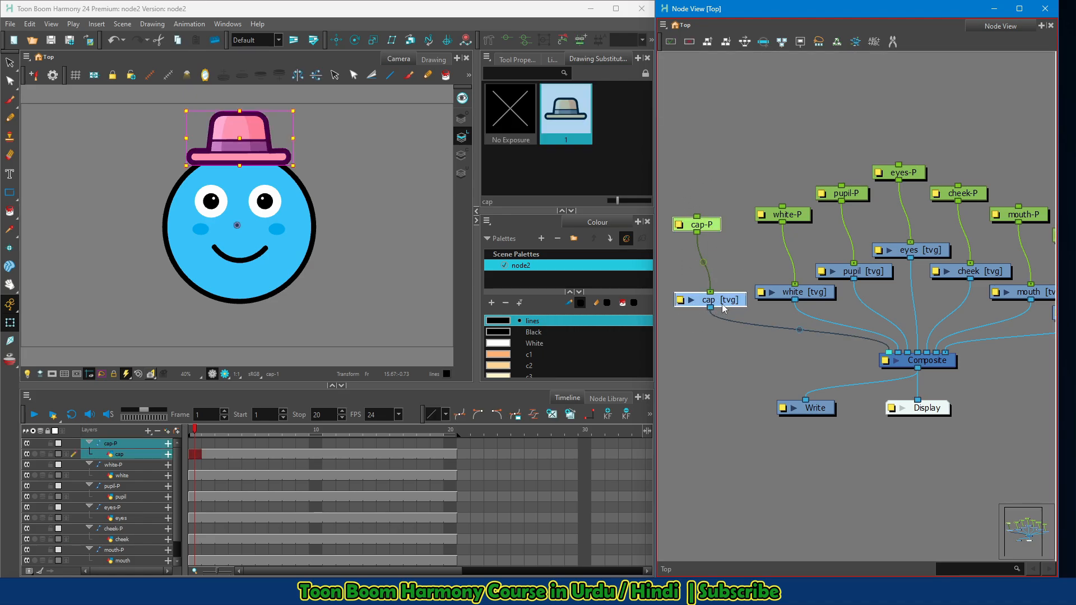
{"action": "left_click_drag", "start_coordinate": [747, 300], "coordinate": [662, 384]}
{"action": "left_click", "coordinate": [802, 283]}
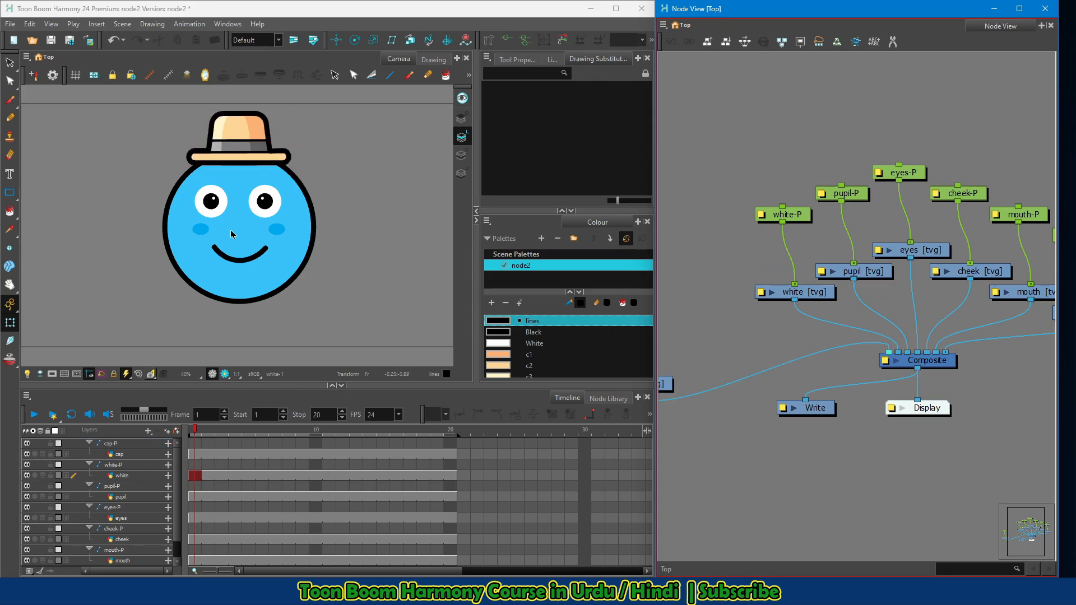
Move the white, pupil and eyes nodes with their pegs up away from the rest and order them in an even row
{"action": "left_click_drag", "start_coordinate": [710, 98], "coordinate": [915, 295]}
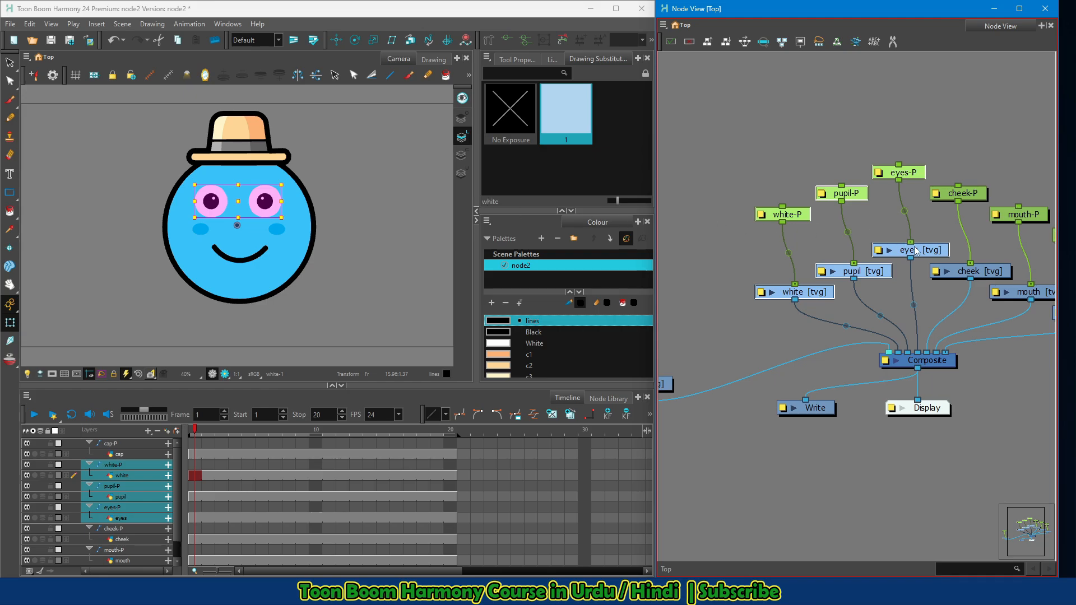
{"action": "left_click_drag", "start_coordinate": [912, 250], "coordinate": [851, 153]}
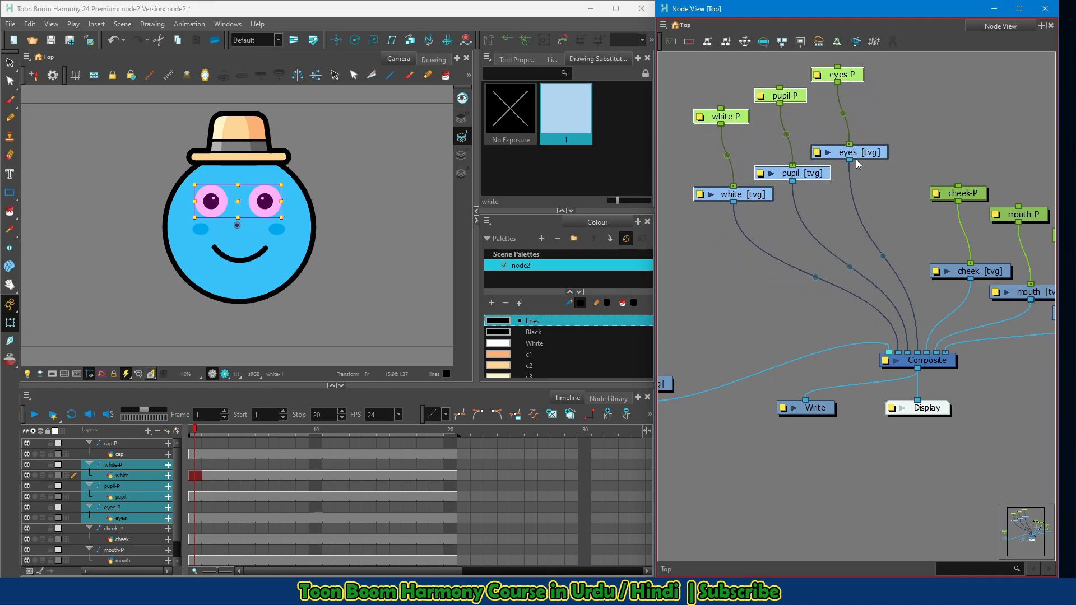
{"action": "left_click_drag", "start_coordinate": [869, 101], "coordinate": [911, 230]}
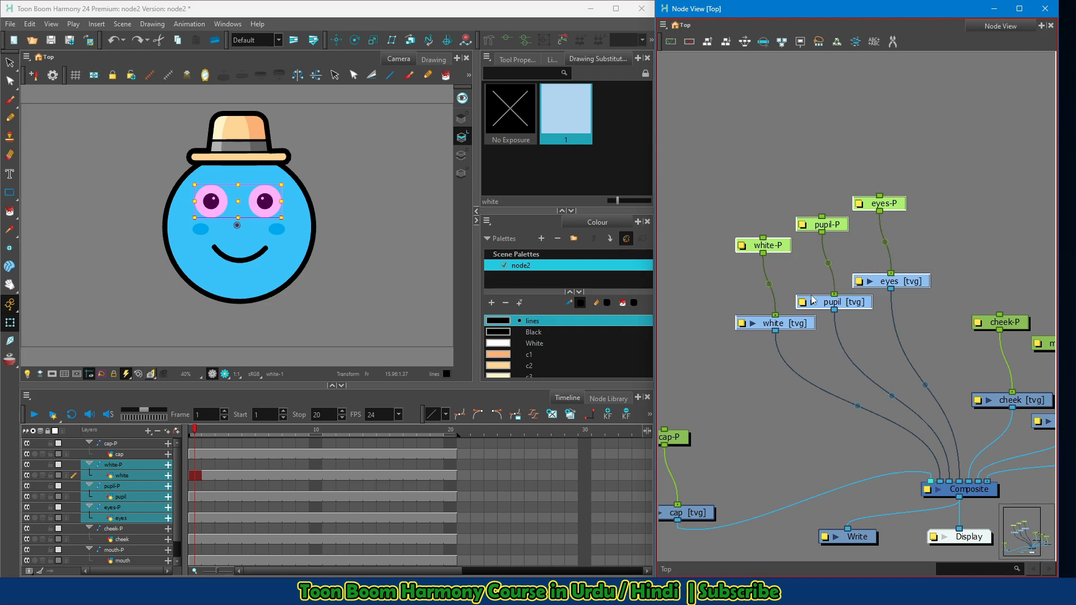
{"action": "left_click", "coordinate": [746, 44]}
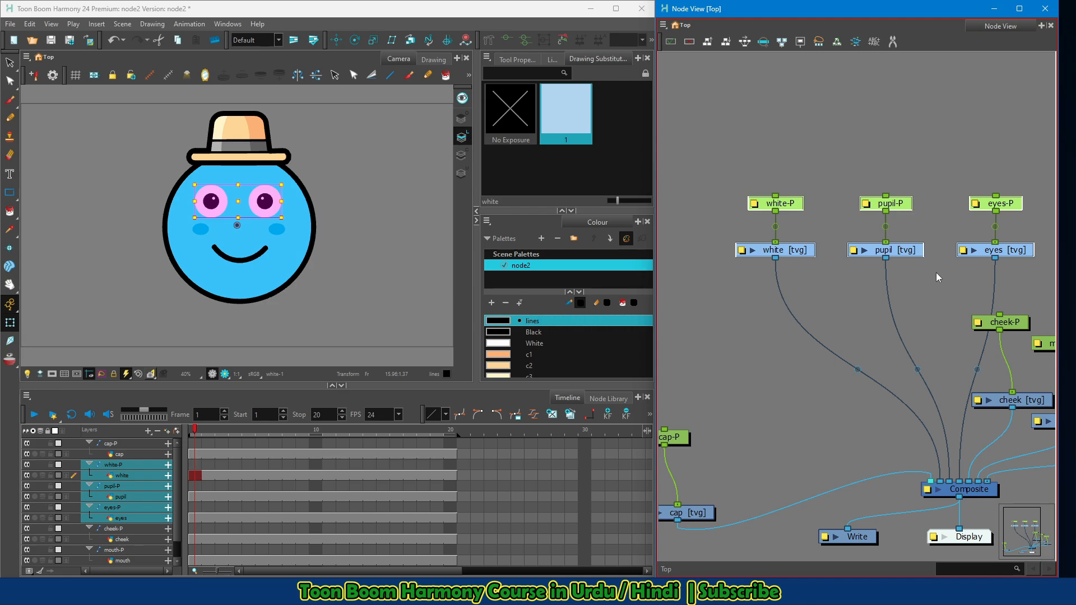
Nudge the eyes drawing node and its eyes-P peg closer to the pupil nodes
{"action": "left_click_drag", "start_coordinate": [1053, 176], "coordinate": [925, 276]}
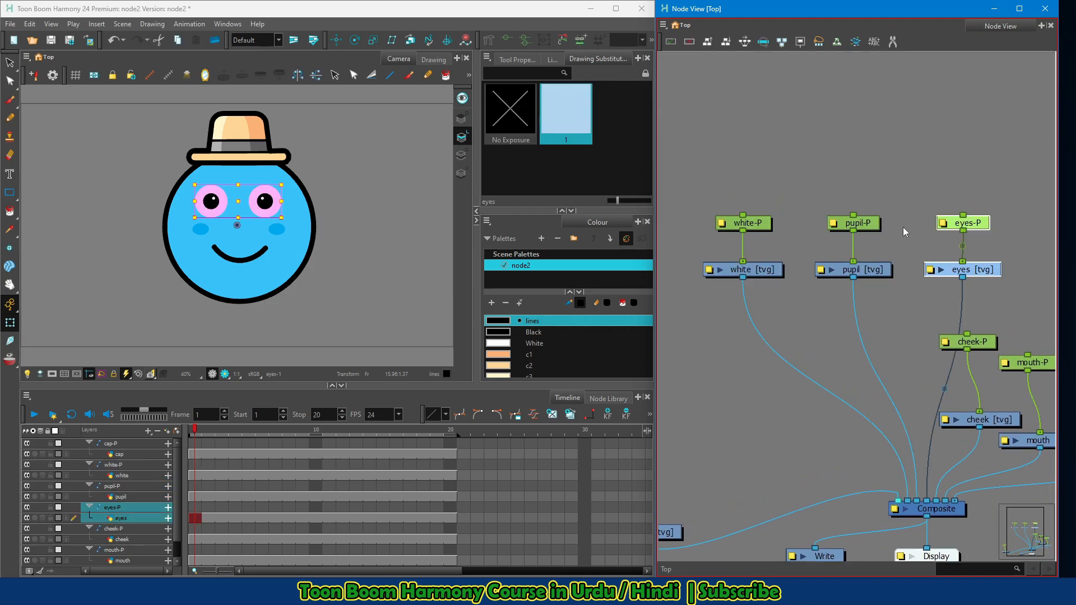
{"action": "key", "text": "Left"}
{"action": "key", "text": "Left"}
{"action": "key", "text": "Left"}
{"action": "key", "text": "Left"}
{"action": "key", "text": "Left"}
{"action": "key", "text": "Left"}
{"action": "key", "text": "Left"}
{"action": "key", "text": "Left"}
{"action": "key", "text": "Left"}
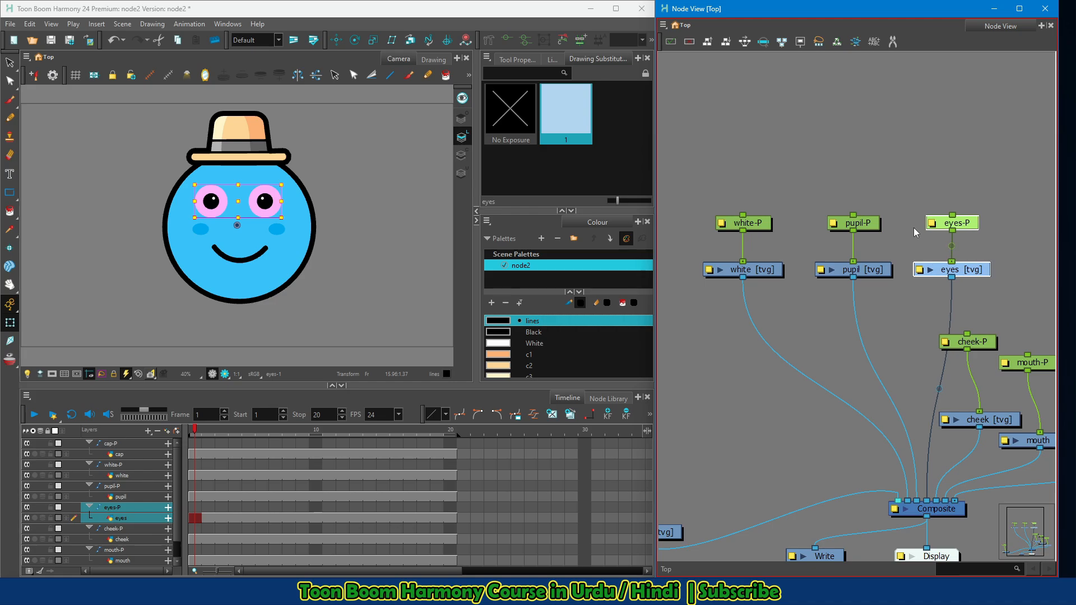
{"action": "key", "text": "Left"}
{"action": "key", "text": "Left"}
{"action": "key", "text": "Left"}
{"action": "key", "text": "Left"}
Nudge the white drawing node and its white-P peg closer to the pupil nodes
{"action": "left_click_drag", "start_coordinate": [701, 206], "coordinate": [718, 286]}
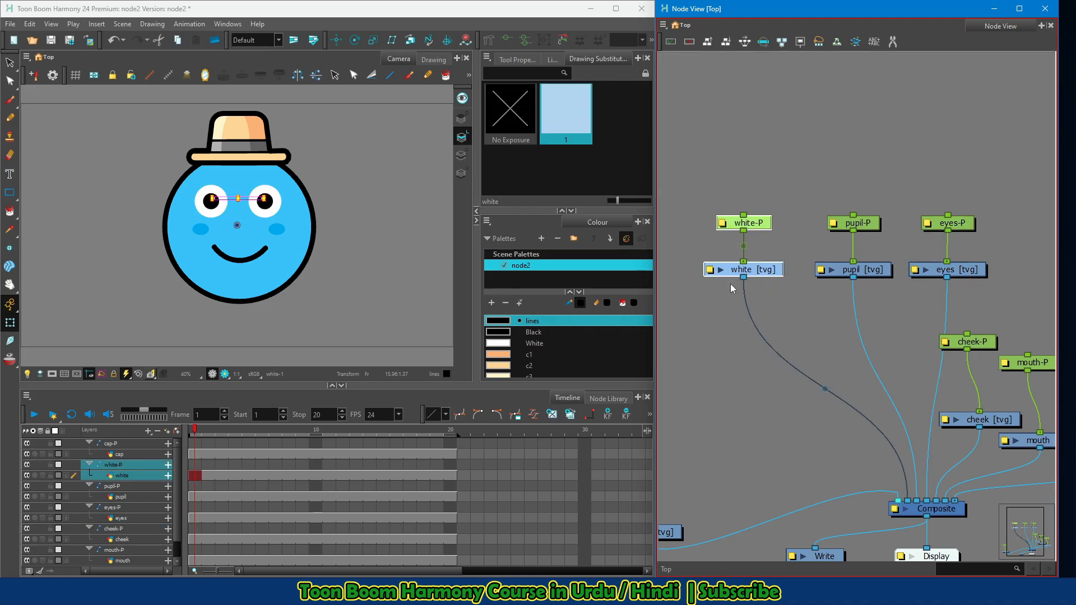
{"action": "key", "text": "Right"}
{"action": "key", "text": "Right"}
{"action": "key", "text": "Right"}
{"action": "key", "text": "Right"}
{"action": "key", "text": "Right"}
{"action": "key", "text": "Right"}
{"action": "key", "text": "Right"}
{"action": "key", "text": "Right"}
{"action": "key", "text": "Right"}
{"action": "key", "text": "Right"}
{"action": "key", "text": "Right"}
{"action": "key", "text": "Right"}
{"action": "key", "text": "Right"}
{"action": "key", "text": "Right"}
{"action": "key", "text": "Right"}
{"action": "key", "text": "Right"}
Insert a backdrop around the white, pupil and eyes drawing nodes and their pegs
{"action": "left_click_drag", "start_coordinate": [800, 292], "coordinate": [798, 271]}
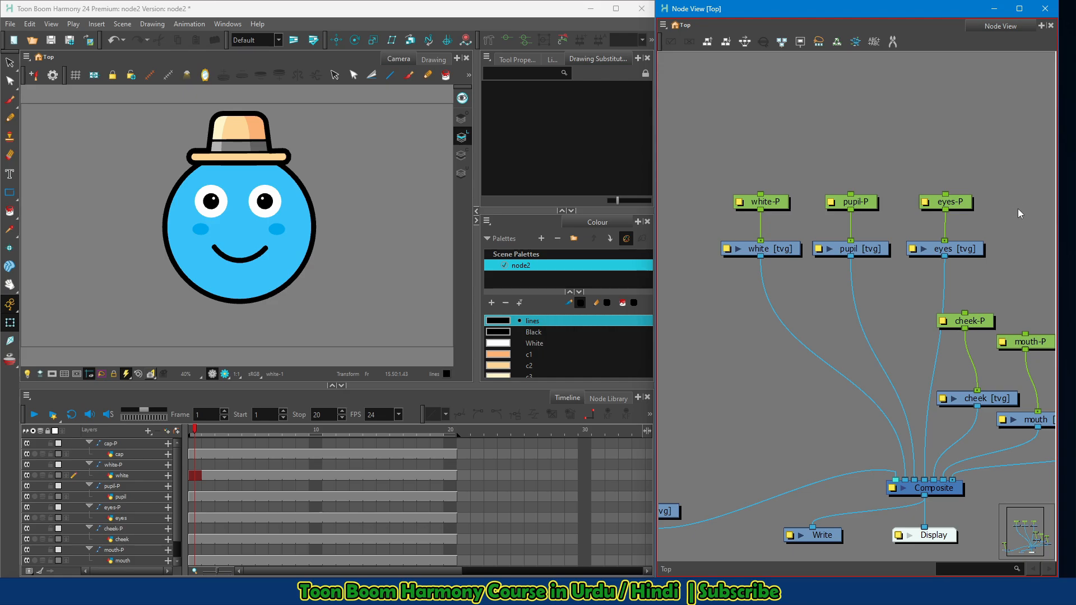
{"action": "left_click_drag", "start_coordinate": [1037, 180], "coordinate": [706, 272]}
{"action": "left_click", "coordinate": [663, 26]}
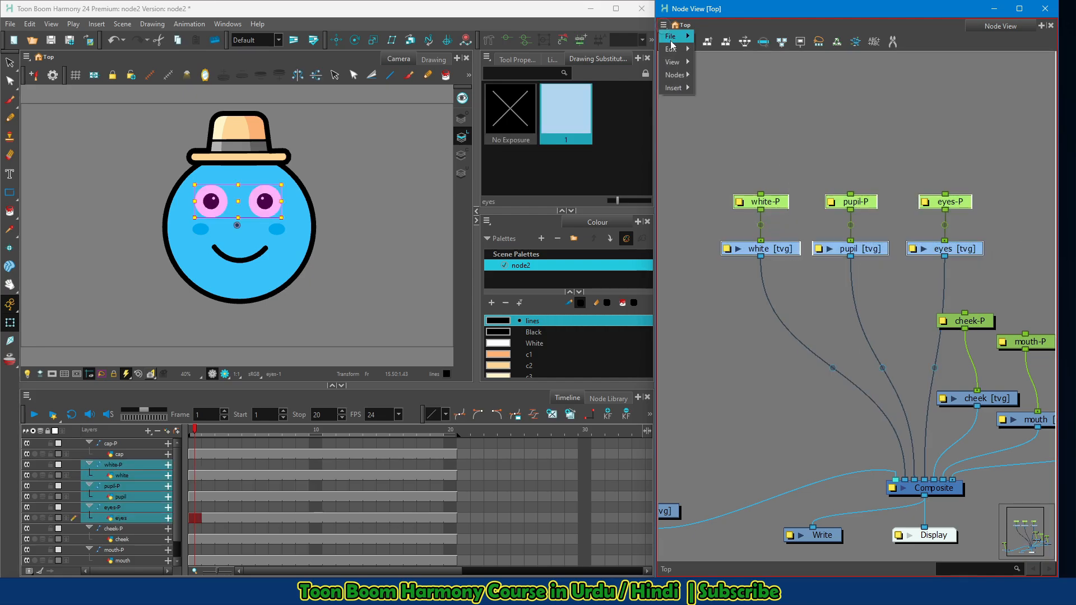
{"action": "mouse_move", "coordinate": [679, 88]}
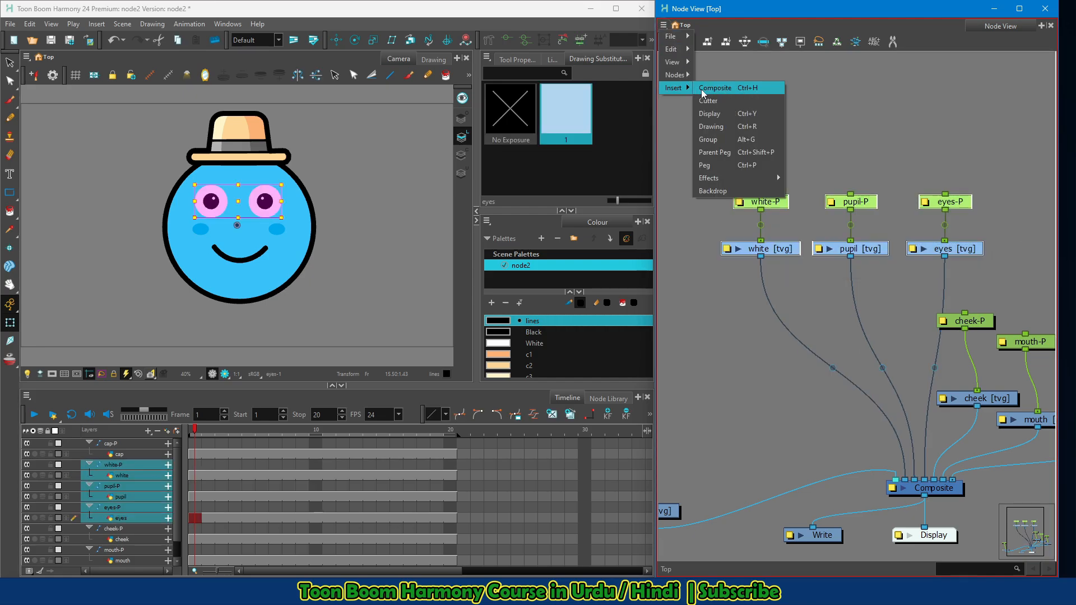
{"action": "left_click", "coordinate": [729, 193]}
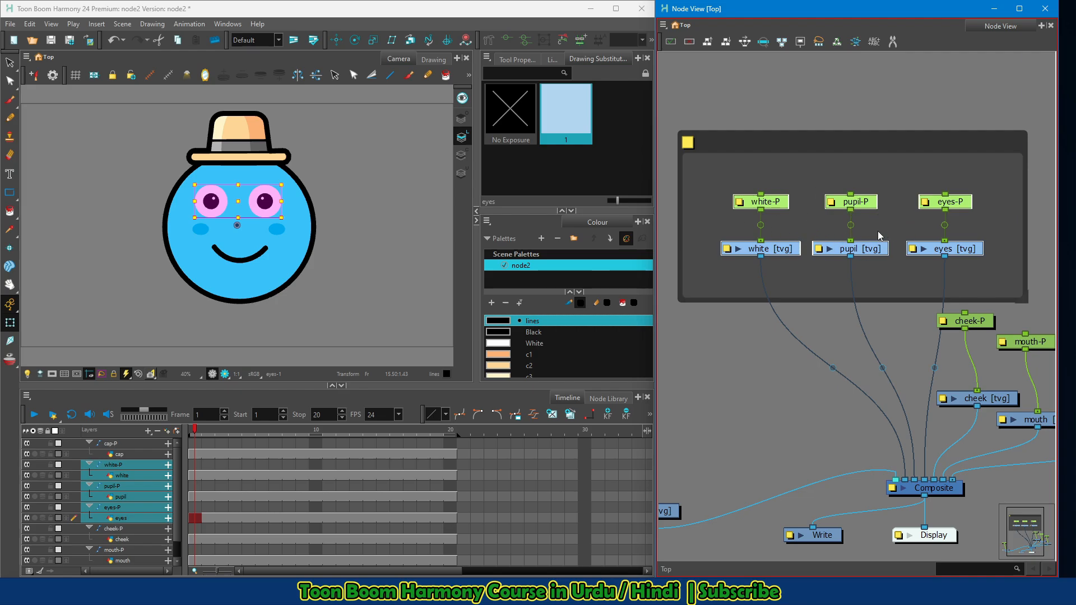
Move the backdrop and its nodes higher above the cheek-P peg, and widen the backdrop slightly
{"action": "left_click_drag", "start_coordinate": [829, 142], "coordinate": [799, 133]}
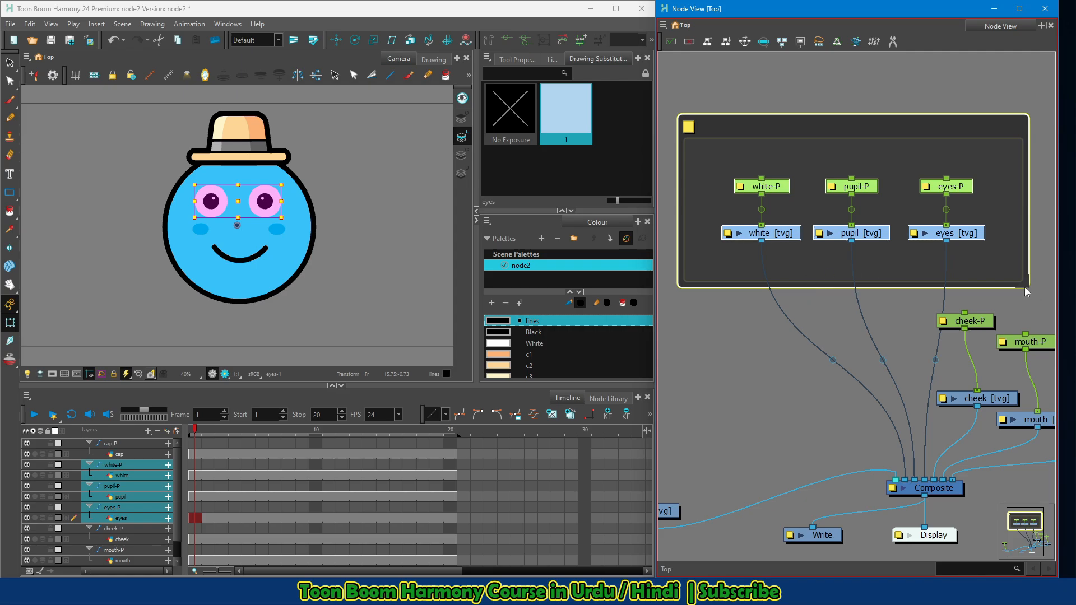
{"action": "mouse_move", "coordinate": [1027, 287]}
{"action": "left_mouse_down"}
{"action": "mouse_move", "coordinate": [1019, 278]}
{"action": "mouse_move", "coordinate": [1034, 282]}
{"action": "left_mouse_up"}
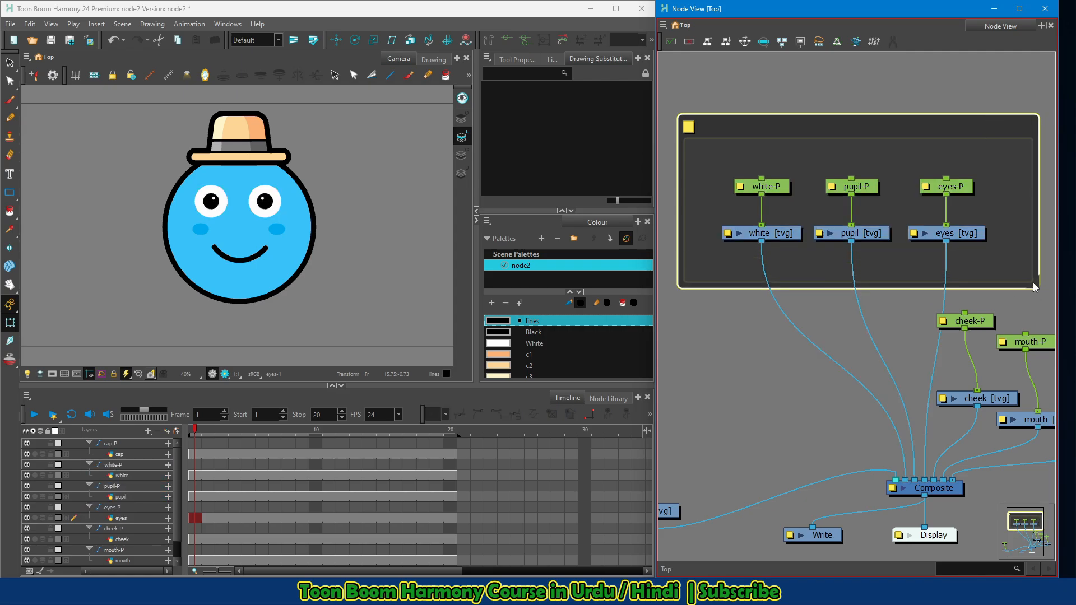
{"action": "left_click_drag", "start_coordinate": [821, 128], "coordinate": [842, 113]}
{"action": "left_click", "coordinate": [869, 90]}
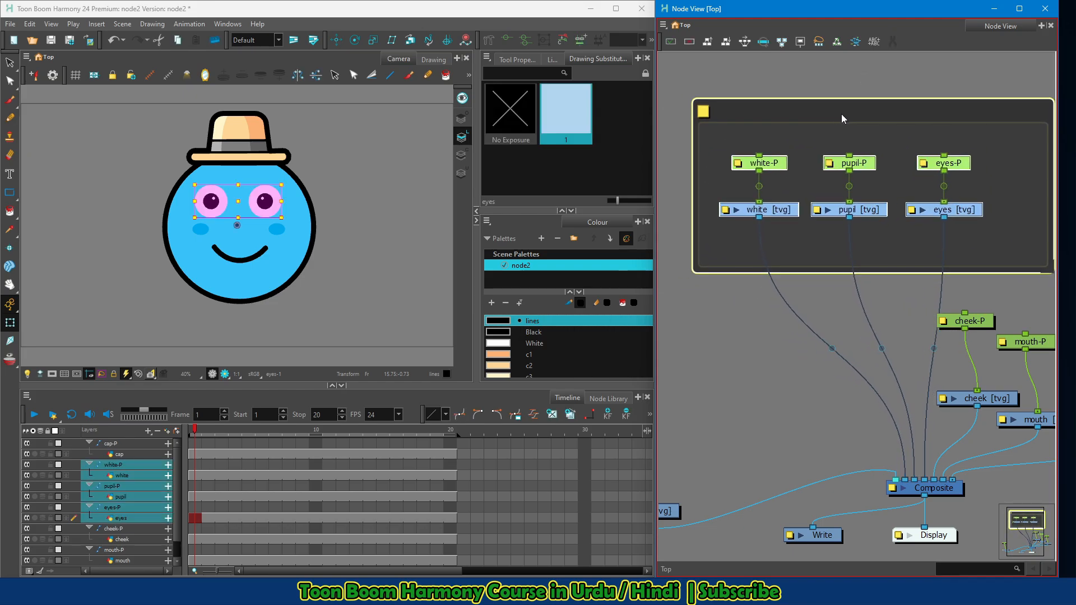
Name the backdrop "eyes" and set its colour to green
{"action": "left_click", "coordinate": [703, 113]}
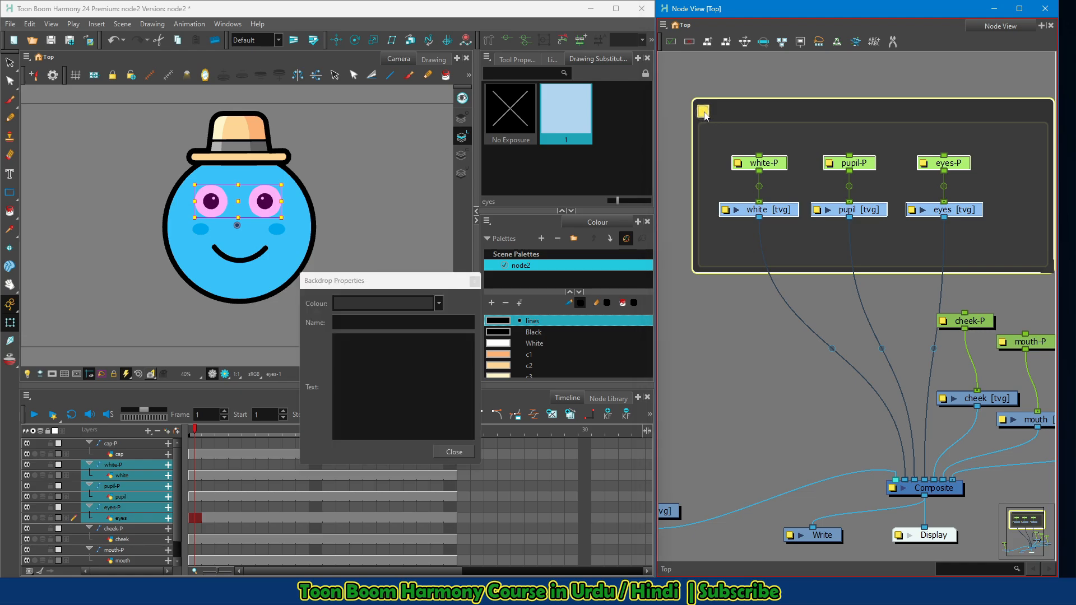
{"action": "left_click", "coordinate": [358, 322]}
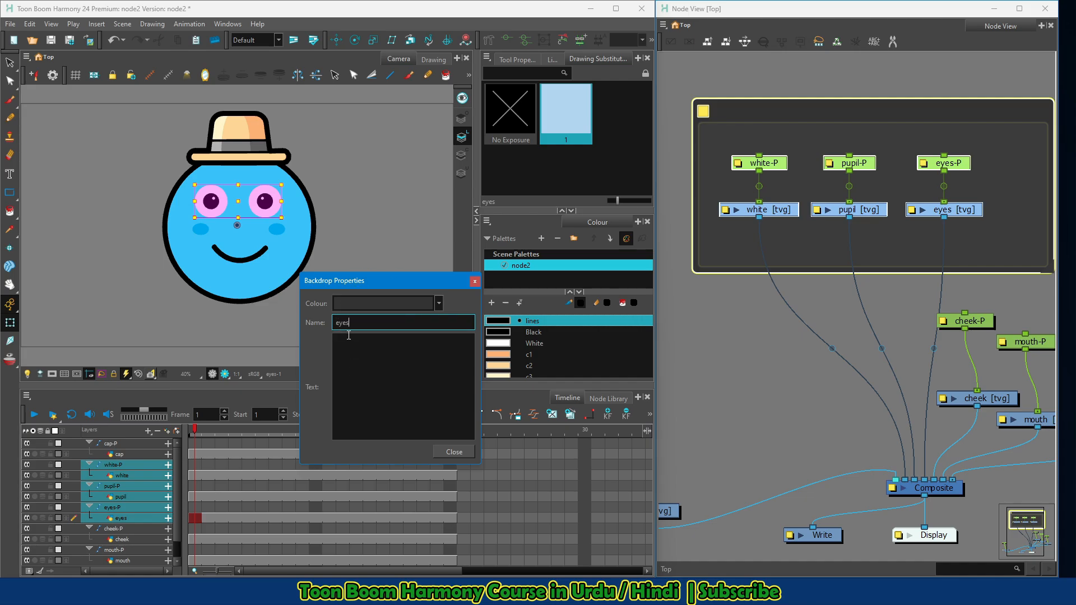
{"action": "left_click", "coordinate": [438, 304]}
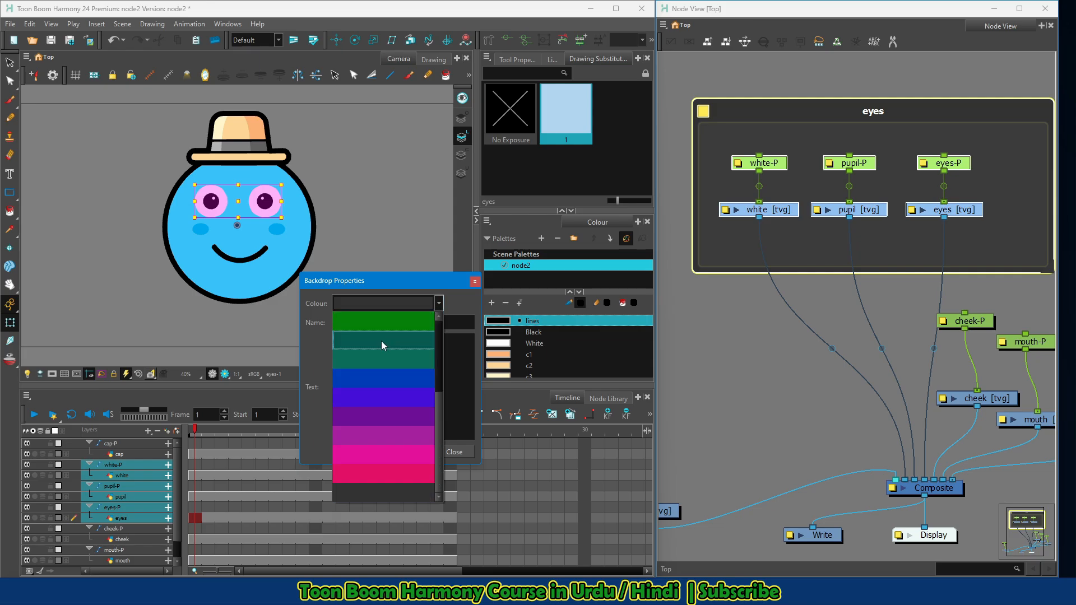
{"action": "left_click", "coordinate": [389, 322]}
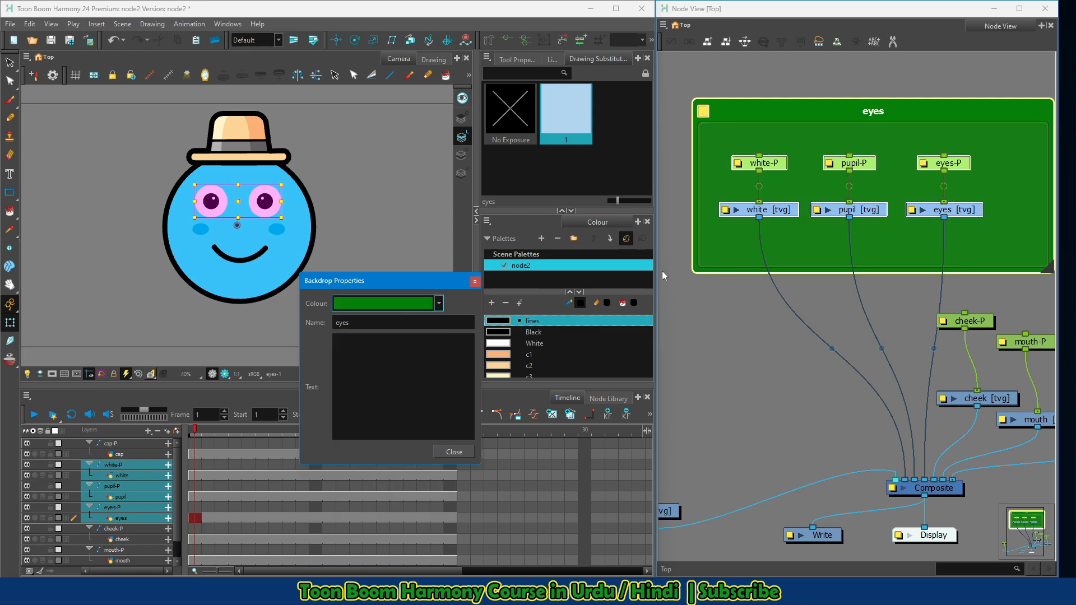
{"action": "left_click", "coordinate": [454, 452]}
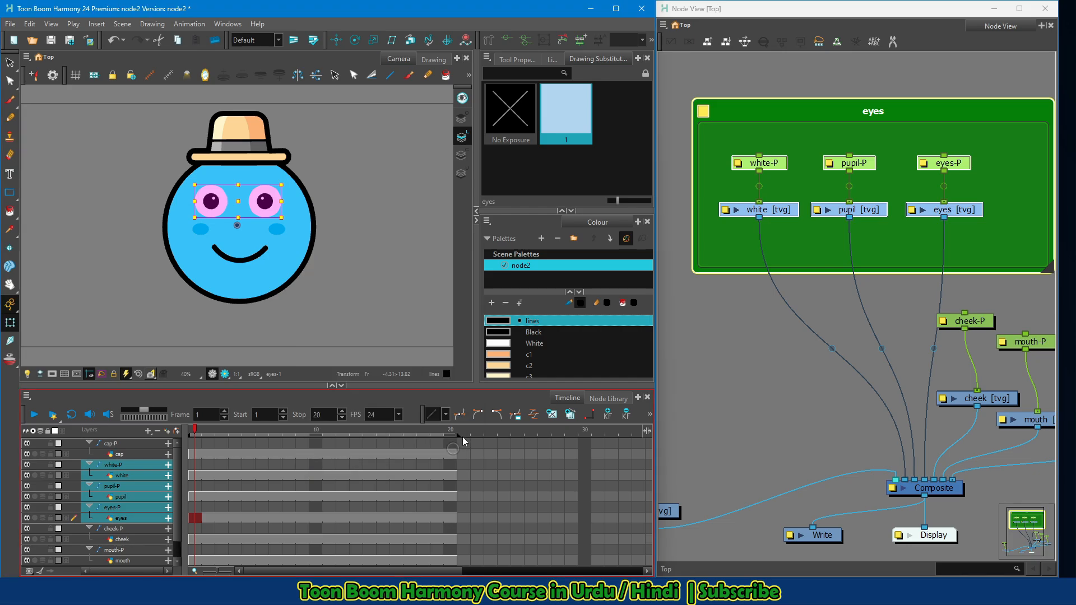
{"action": "left_click", "coordinate": [745, 355]}
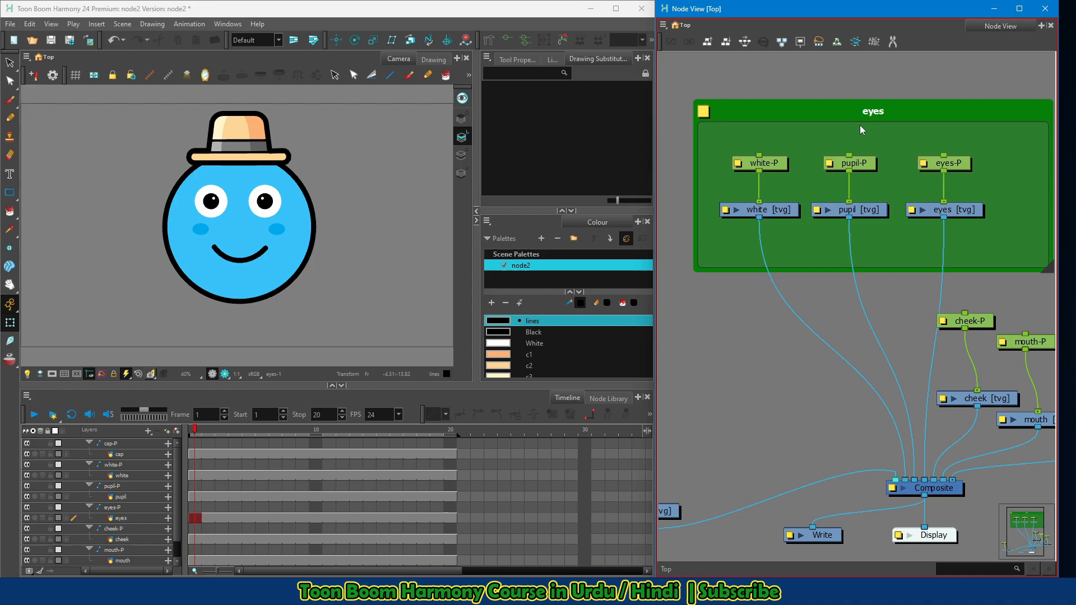
Insert a new, unconnected peg in the empty area above the green eyes backdrop
{"action": "scroll", "coordinate": [866, 122], "scroll_direction": "down", "scroll_amount": 3}
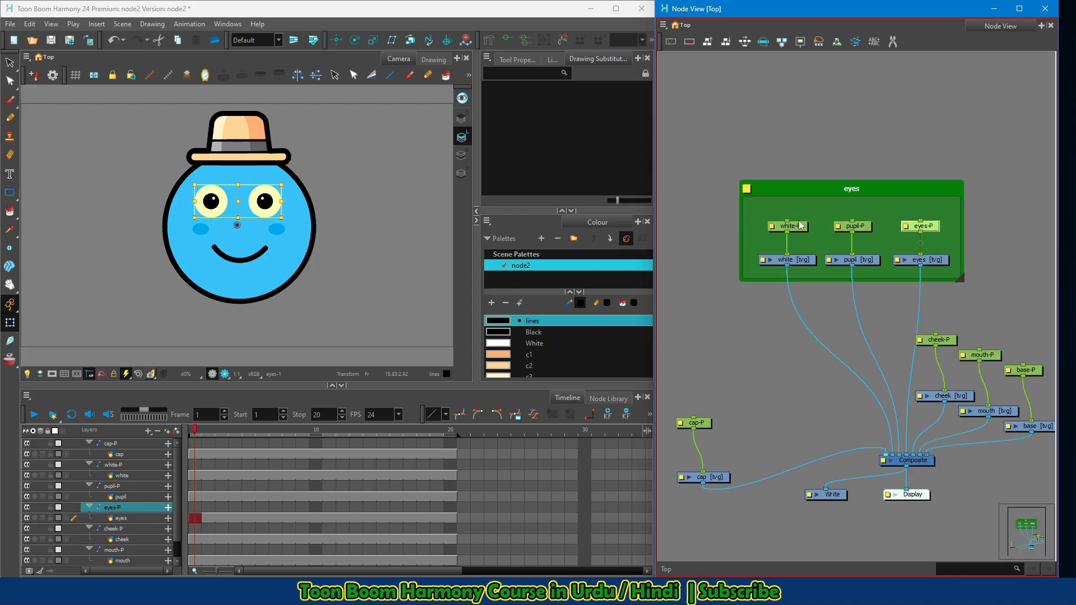
{"action": "left_click", "coordinate": [868, 230]}
{"action": "left_click", "coordinate": [923, 226]}
{"action": "left_click", "coordinate": [847, 127]}
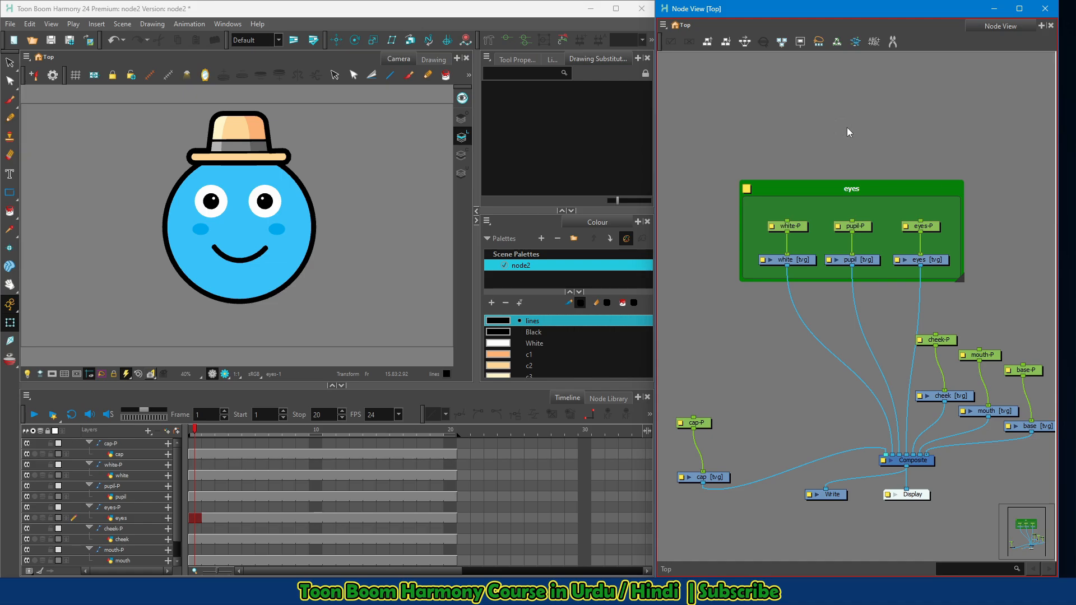
{"action": "key", "text": "ctrl+p"}
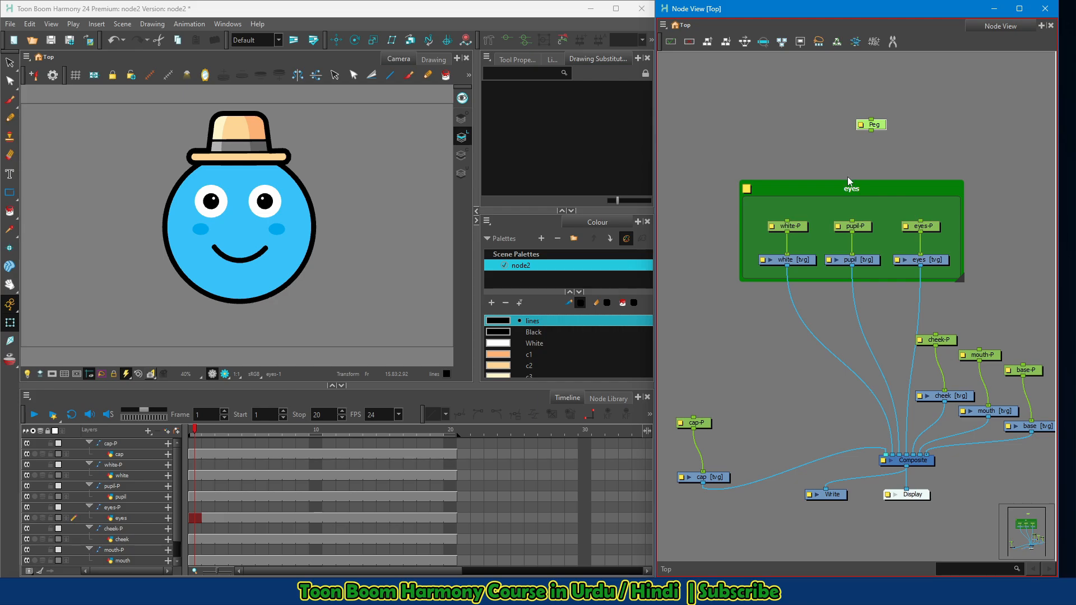
Connect the new peg's output to the white-P, pupil-P and eyes-P pegs so it becomes their shared parent
{"action": "left_click", "coordinate": [868, 156]}
{"action": "left_click_drag", "start_coordinate": [873, 130], "coordinate": [786, 218]}
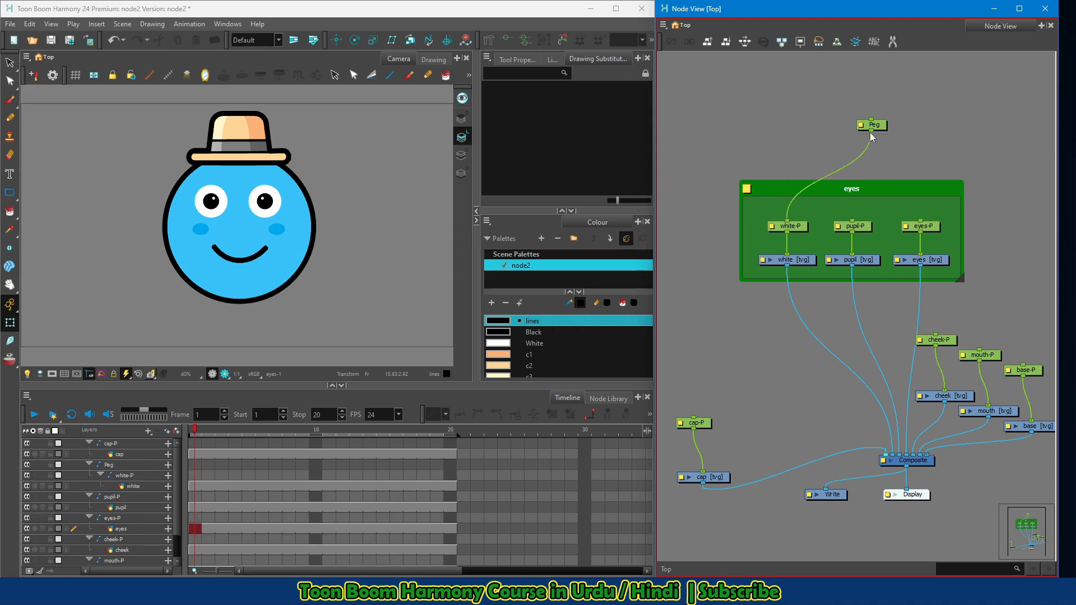
{"action": "left_click_drag", "start_coordinate": [870, 133], "coordinate": [852, 220]}
{"action": "left_click_drag", "start_coordinate": [870, 130], "coordinate": [921, 220]}
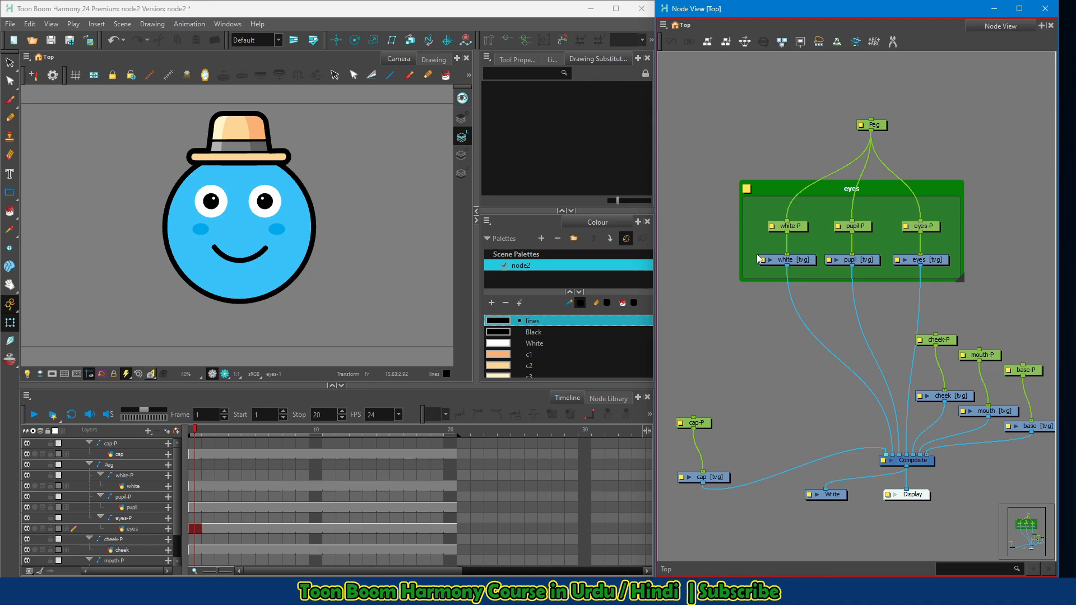
Test the eyes' parent peg by moving both eyes sideways across the face, and undo the move
{"action": "left_click", "coordinate": [878, 128]}
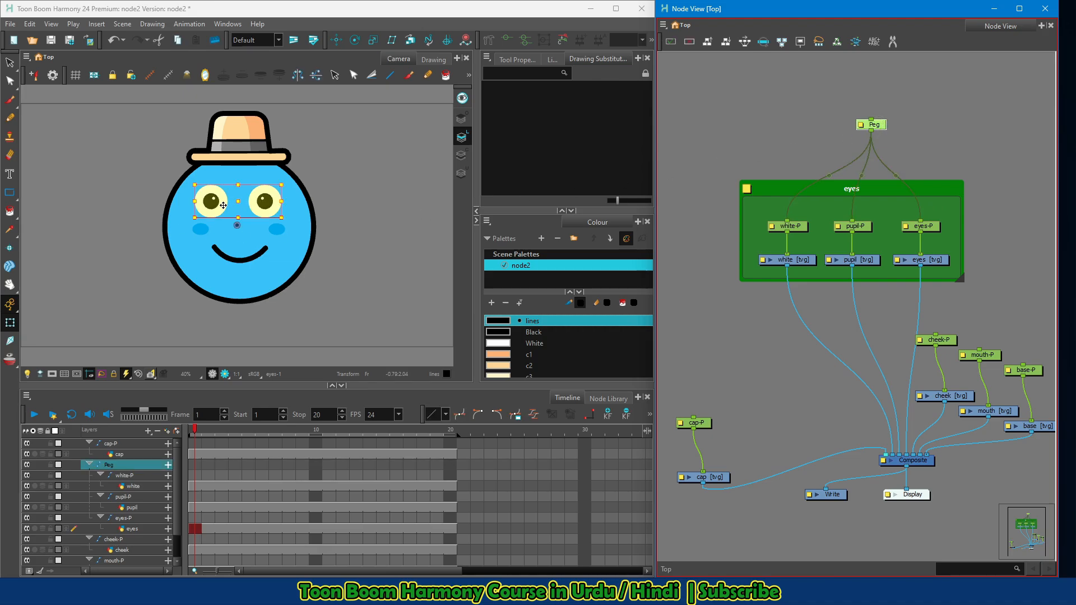
{"action": "left_click_drag", "start_coordinate": [269, 205], "coordinate": [356, 201]}
{"action": "left_click", "coordinate": [878, 132]}
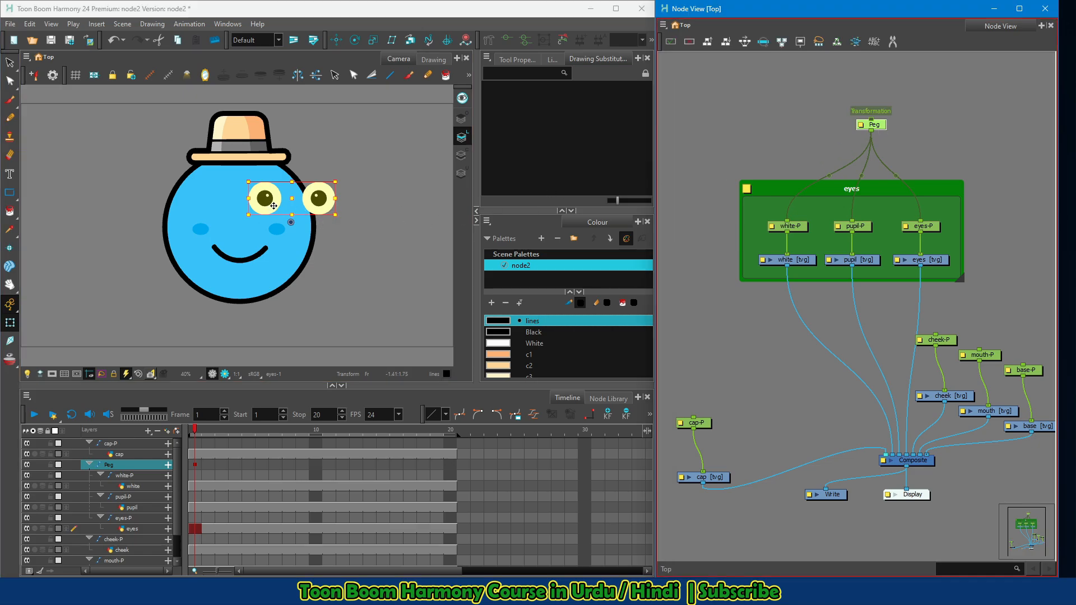
{"action": "key", "text": "ctrl+z"}
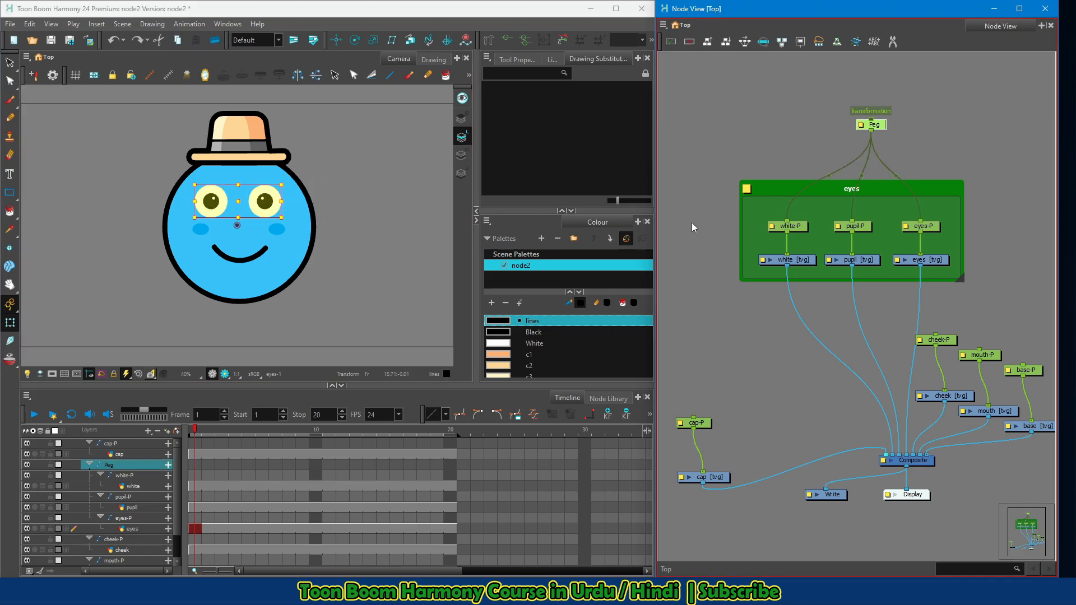
Extend the eyes backdrop to enclose the parent peg, and centre that peg above pupil-P
{"action": "left_click", "coordinate": [884, 139]}
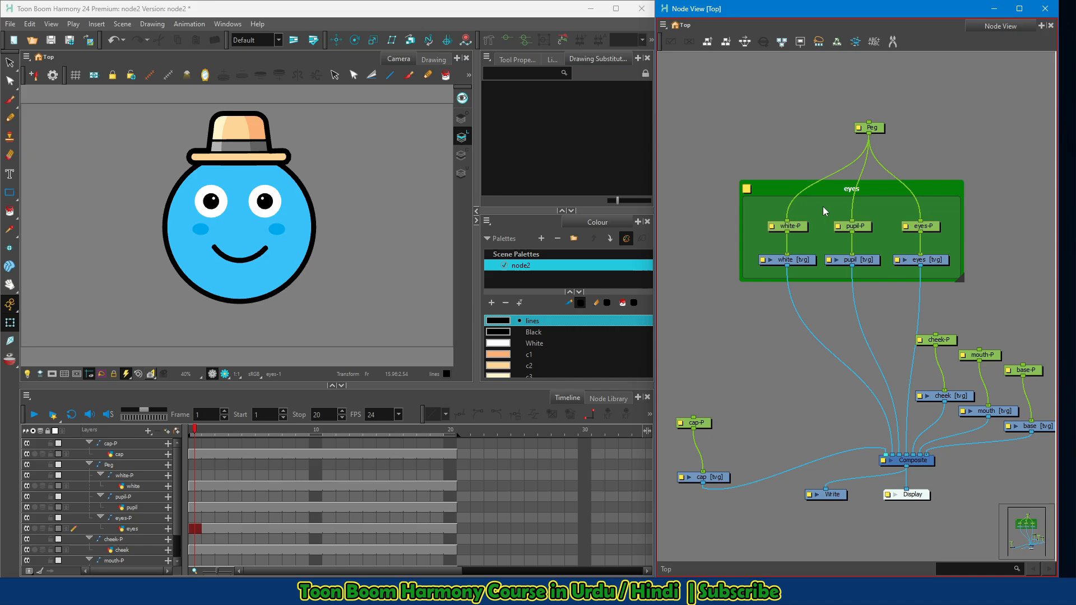
{"action": "left_click_drag", "start_coordinate": [952, 258], "coordinate": [1008, 299]}
{"action": "left_click_drag", "start_coordinate": [1002, 172], "coordinate": [986, 116]}
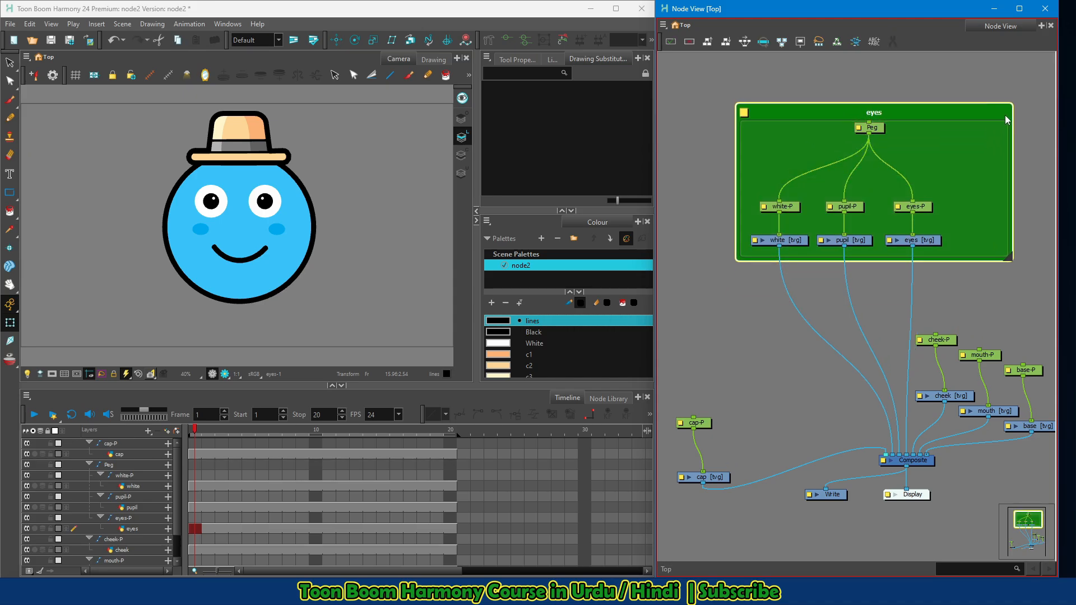
{"action": "left_click_drag", "start_coordinate": [869, 129], "coordinate": [845, 155]}
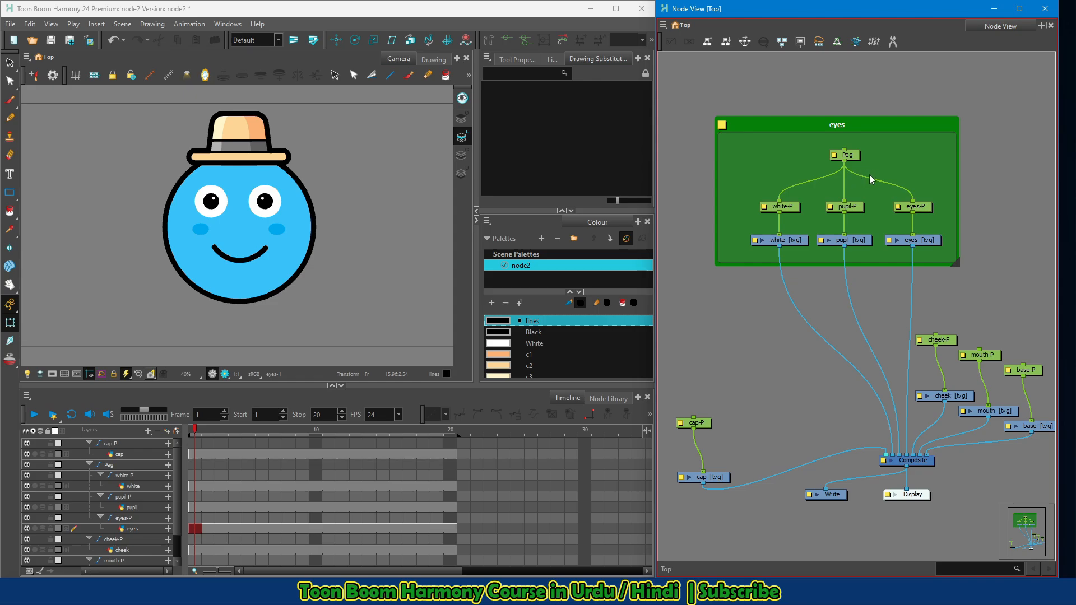
Move the cap nodes and the cheek, mouth and base nodes up to opposite sides of the eyes backdrop
{"action": "left_click_drag", "start_coordinate": [748, 357], "coordinate": [786, 257]}
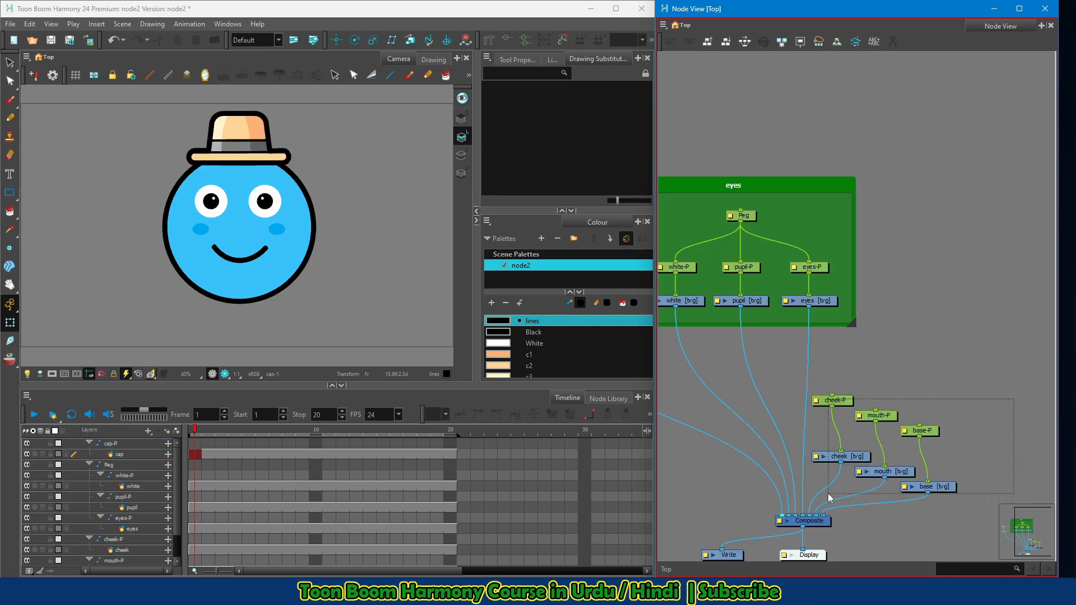
{"action": "left_click_drag", "start_coordinate": [828, 493], "coordinate": [832, 501]}
{"action": "left_click_drag", "start_coordinate": [861, 459], "coordinate": [928, 263]}
Automatically arrange the cheek, mouth and base nodes with their pegs in a row, and nudge the base pair towards the mouth pair
{"action": "left_click_drag", "start_coordinate": [1023, 255], "coordinate": [886, 313]}
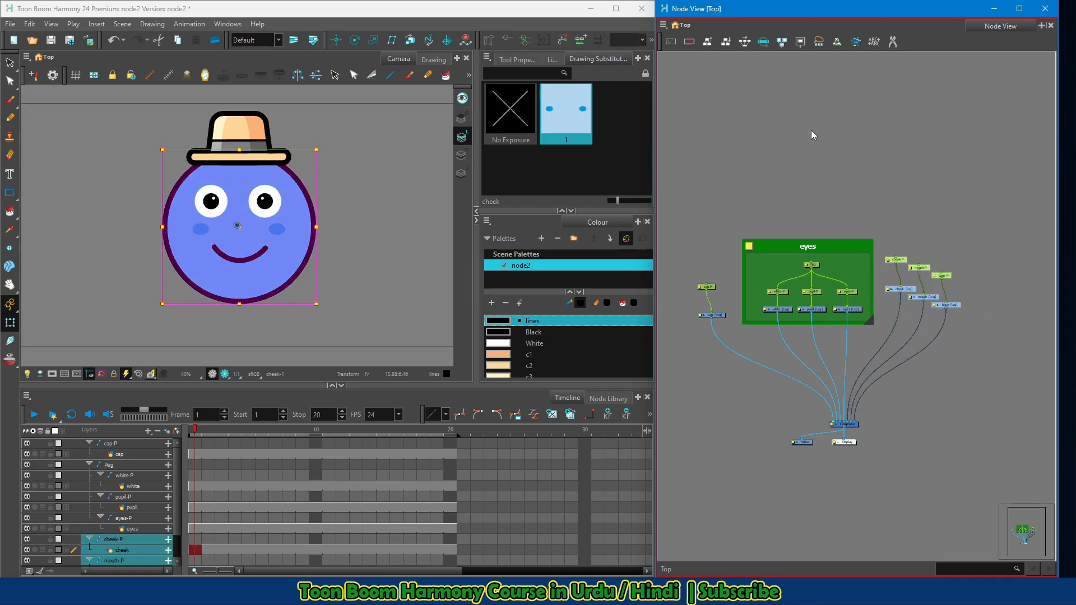
{"action": "left_click", "coordinate": [740, 43]}
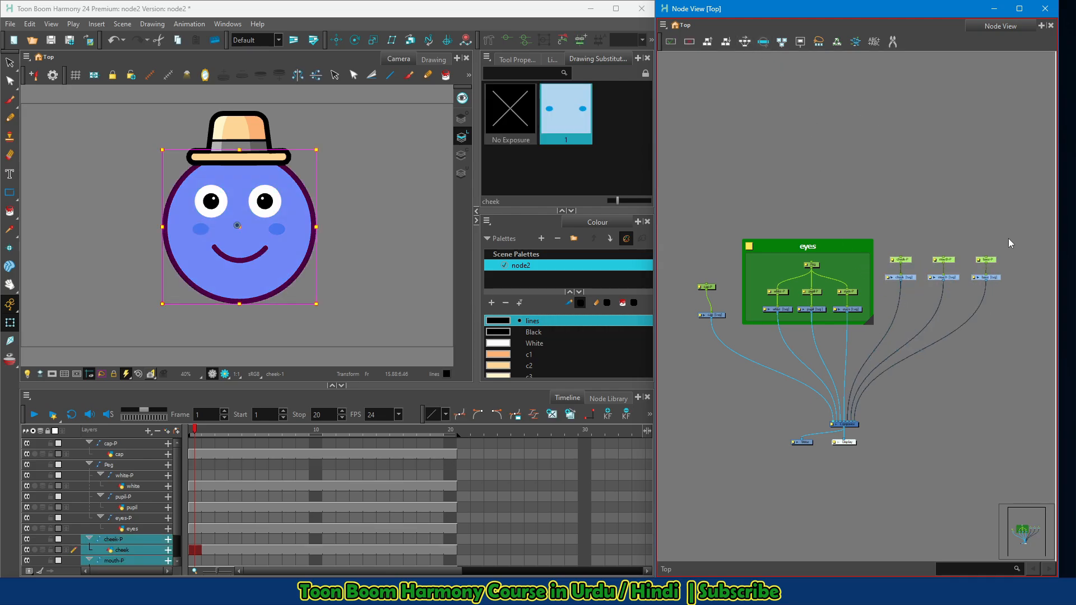
{"action": "left_click_drag", "start_coordinate": [1038, 218], "coordinate": [971, 304]}
{"action": "key", "text": "Left"}
{"action": "key", "text": "Left"}
{"action": "key", "text": "Left"}
{"action": "key", "text": "Left"}
{"action": "key", "text": "Left"}
{"action": "key", "text": "Left"}
{"action": "key", "text": "Left"}
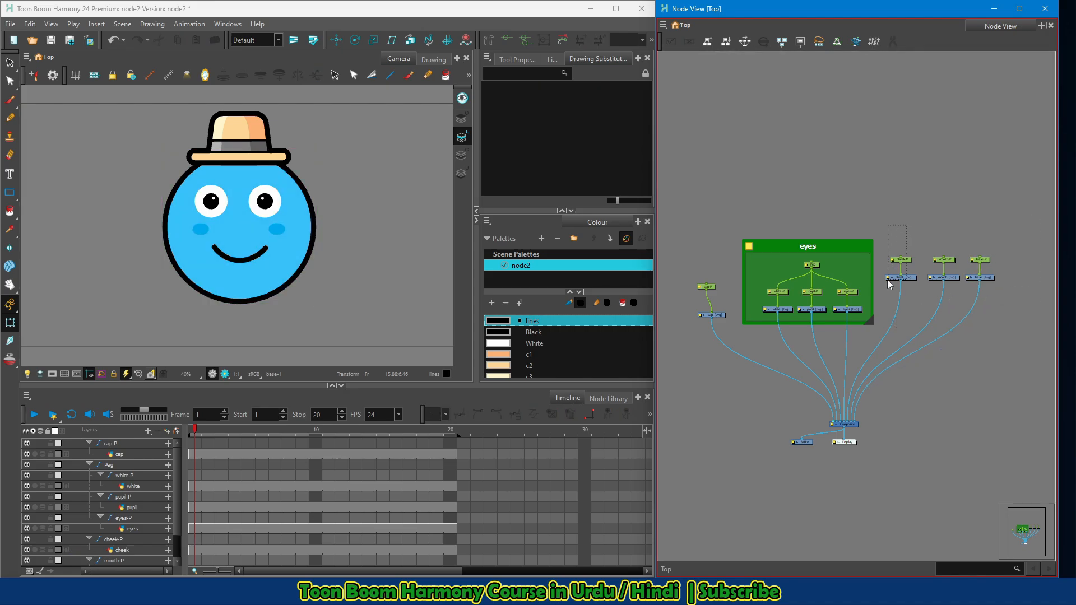
Nudge the cheek node and its cheek-P peg closer to the mouth pair
{"action": "left_click_drag", "start_coordinate": [886, 281], "coordinate": [887, 291]}
{"action": "key", "text": "Right"}
{"action": "key", "text": "Right"}
{"action": "key", "text": "Right"}
{"action": "key", "text": "Right"}
{"action": "key", "text": "Right"}
{"action": "key", "text": "Right"}
{"action": "key", "text": "Right"}
{"action": "key", "text": "Right"}
{"action": "key", "text": "Right"}
{"action": "key", "text": "Right"}
{"action": "key", "text": "Right"}
{"action": "key", "text": "Right"}
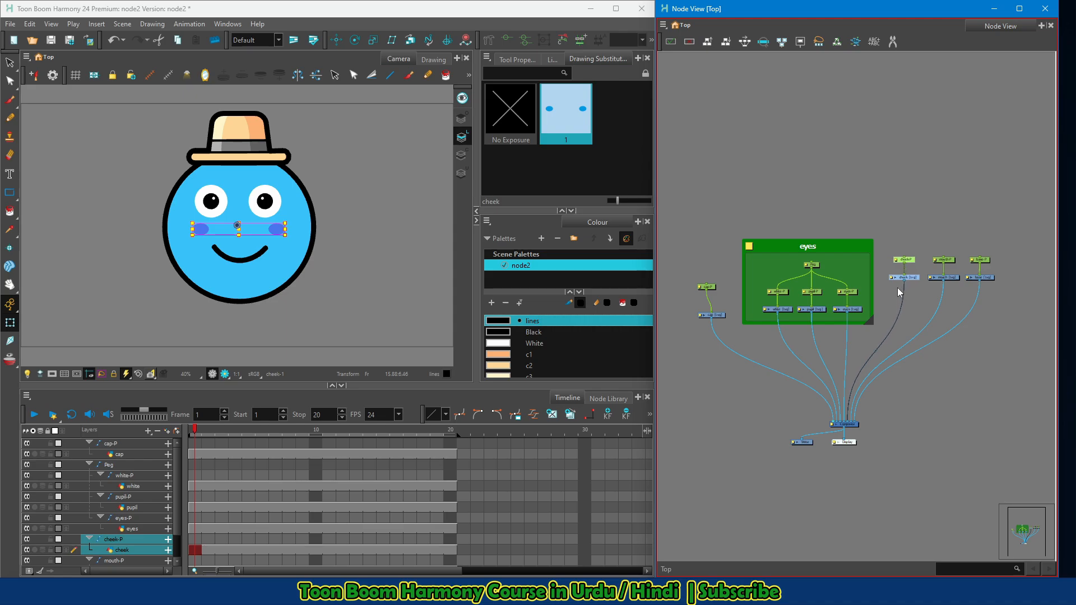
Bring the cheek, mouth and base pairs and the cap pair close to the eyes backdrop, roughly level with the eye drawing nodes
{"action": "mouse_move", "coordinate": [1030, 240]}
{"action": "left_mouse_down"}
{"action": "mouse_move", "coordinate": [886, 291]}
{"action": "mouse_move", "coordinate": [922, 294]}
{"action": "mouse_move", "coordinate": [930, 310]}
{"action": "left_mouse_up"}
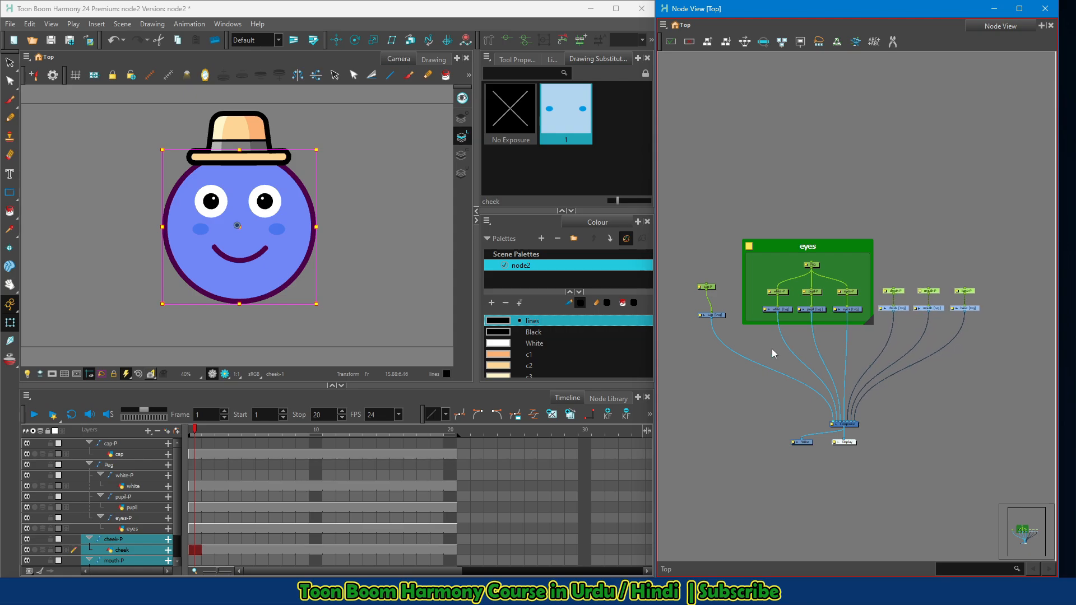
{"action": "left_click_drag", "start_coordinate": [743, 339], "coordinate": [693, 276]}
{"action": "left_click_drag", "start_coordinate": [717, 316], "coordinate": [730, 311]}
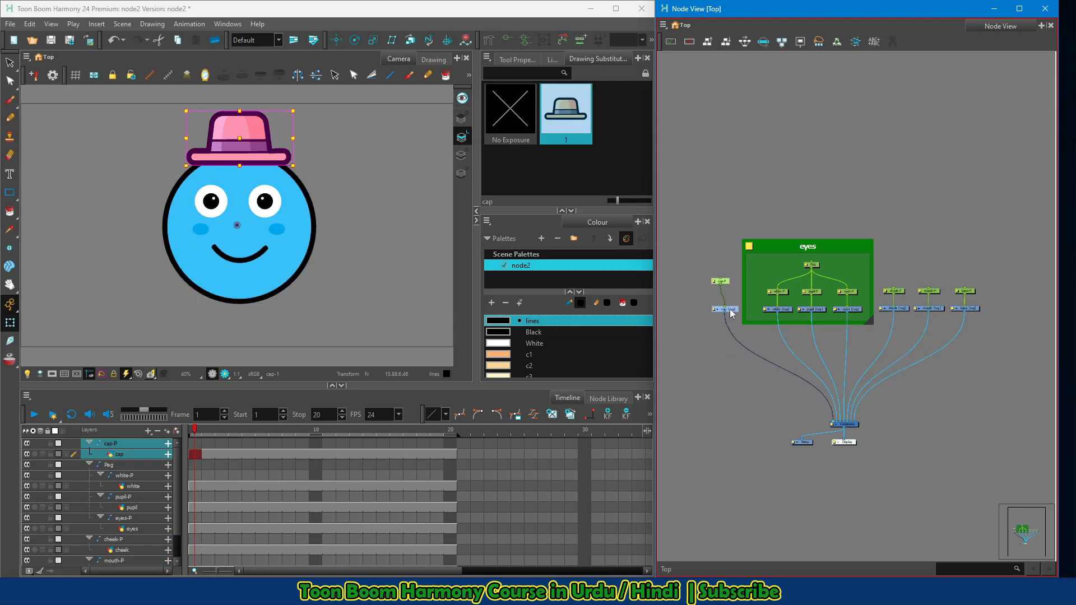
{"action": "left_click", "coordinate": [987, 286]}
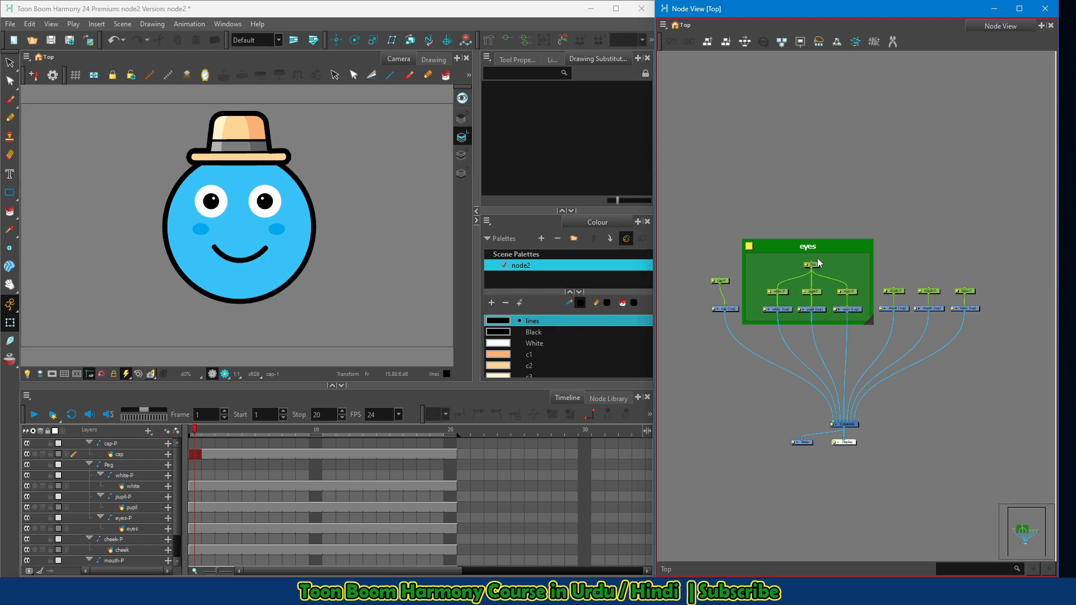
Add one parent peg over cap-P, the eyes' parent peg, cheek-P, mouth-P and base-P
{"action": "left_click", "coordinate": [725, 282]}
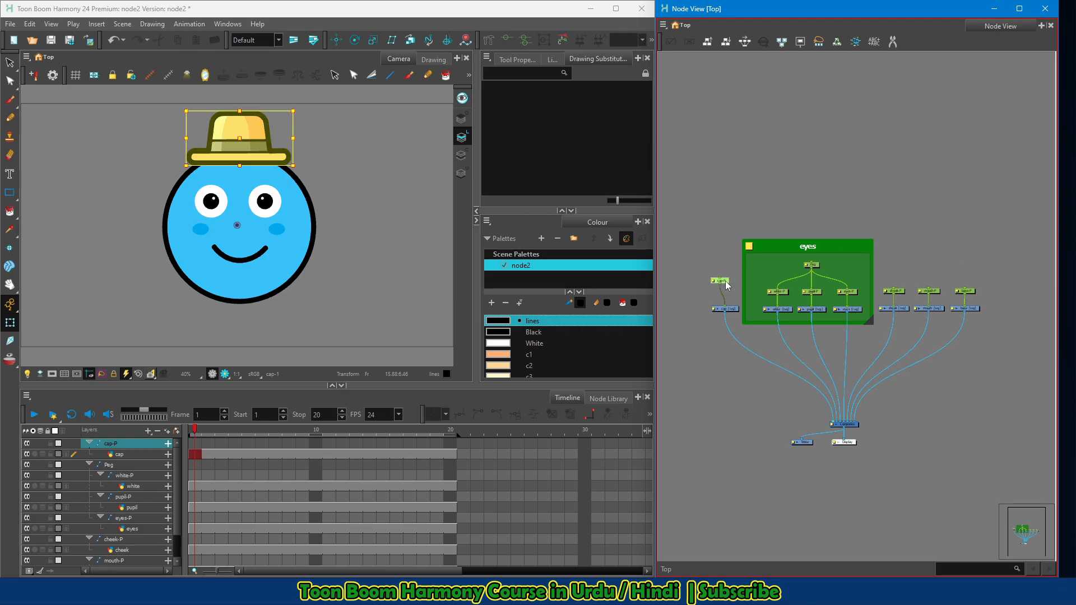
{"action": "left_click", "coordinate": [824, 271], "text": "ctrl"}
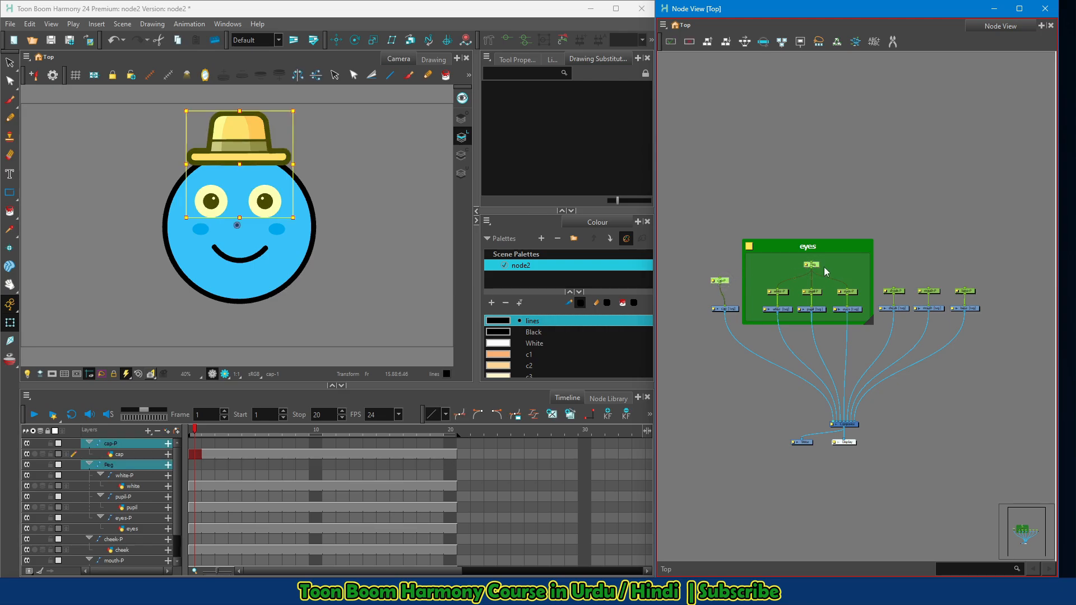
{"action": "left_click", "coordinate": [893, 292], "text": "ctrl"}
{"action": "left_click", "coordinate": [938, 292], "text": "ctrl"}
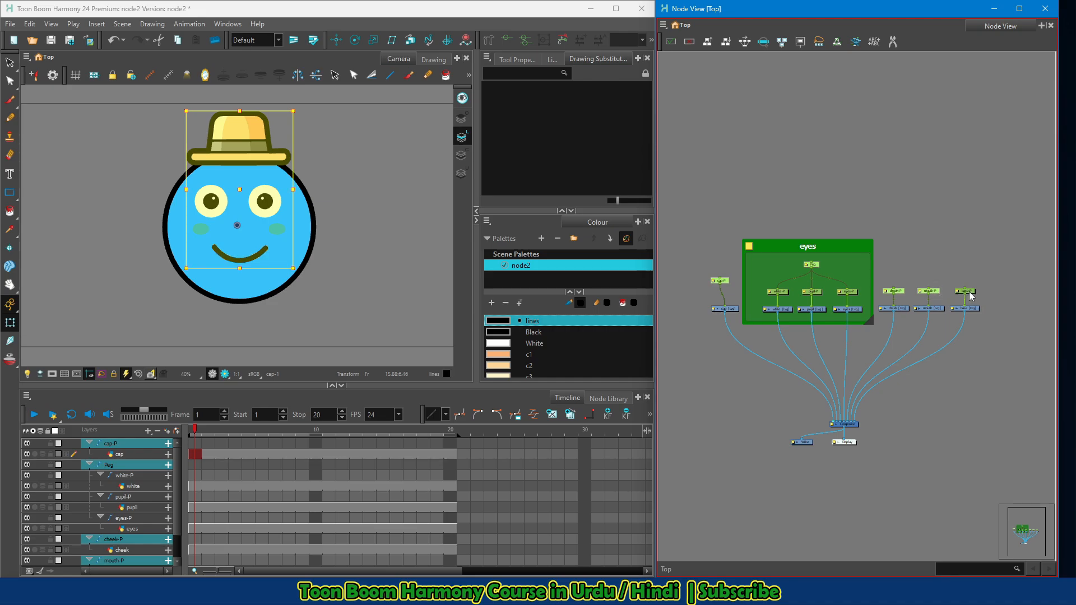
{"action": "left_click", "coordinate": [965, 291], "text": "ctrl"}
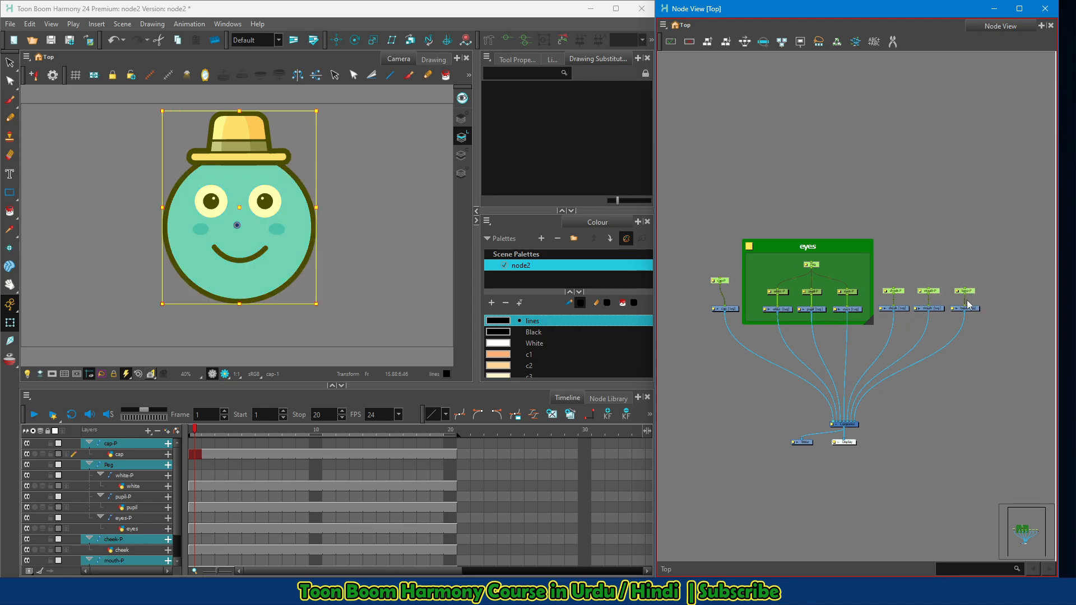
{"action": "key", "text": "ctrl+p"}
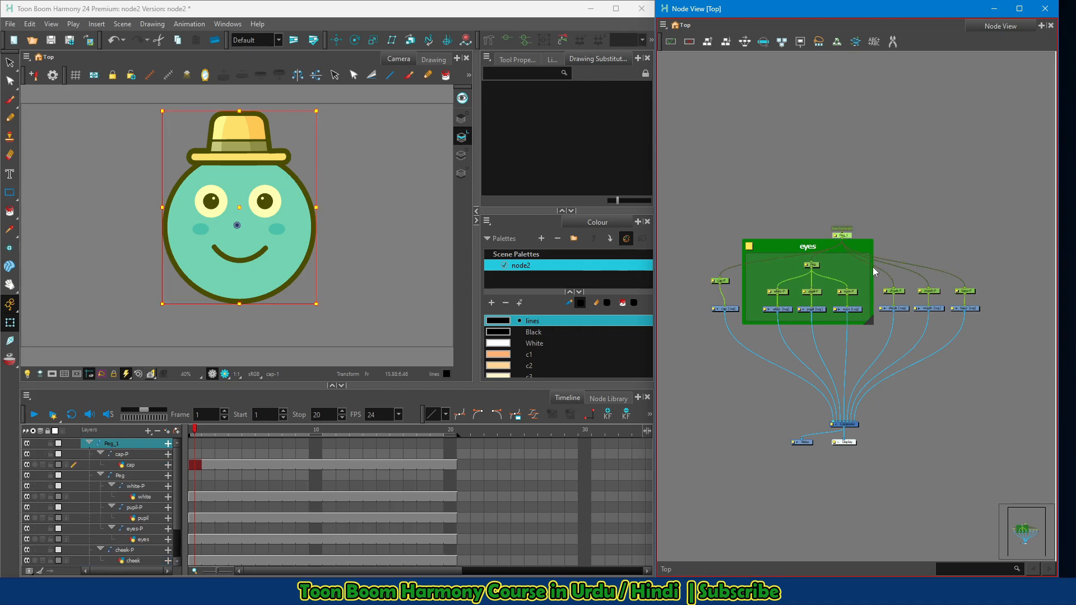
Place the new master peg well above the eyes backdrop, and use it to shift the whole character slightly in the camera view
{"action": "left_click_drag", "start_coordinate": [847, 239], "coordinate": [812, 161]}
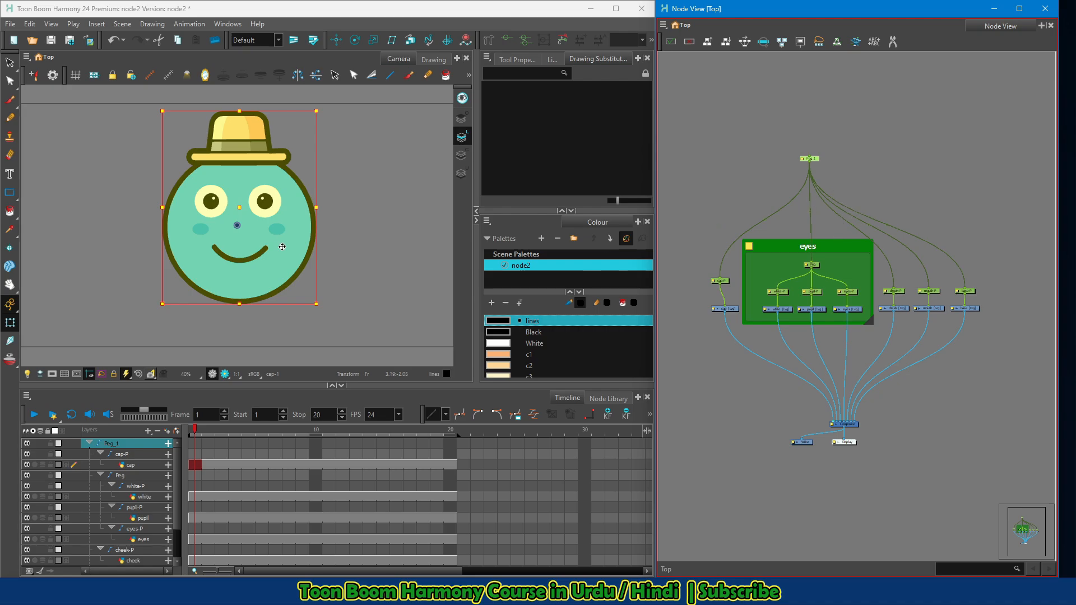
{"action": "left_click_drag", "start_coordinate": [283, 245], "coordinate": [257, 238]}
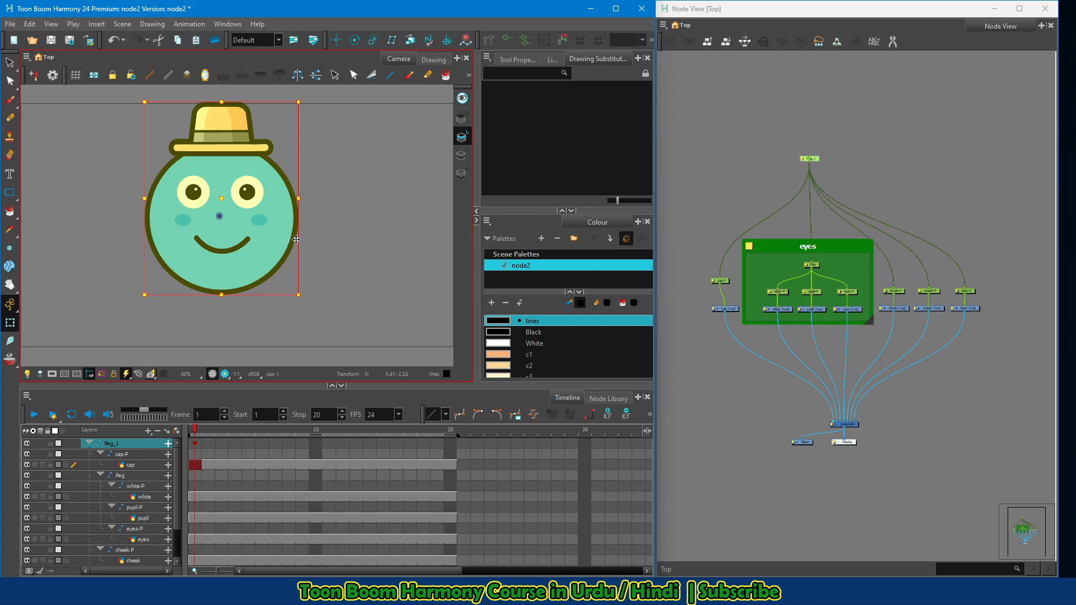
{"action": "left_click_drag", "start_coordinate": [810, 159], "coordinate": [791, 100]}
Insert a backdrop around the eyes backdrop and the cap, cheek, mouth and base nodes, and shift it slightly with its contents
{"action": "left_click_drag", "start_coordinate": [709, 230], "coordinate": [989, 328]}
{"action": "left_click", "coordinate": [664, 25]}
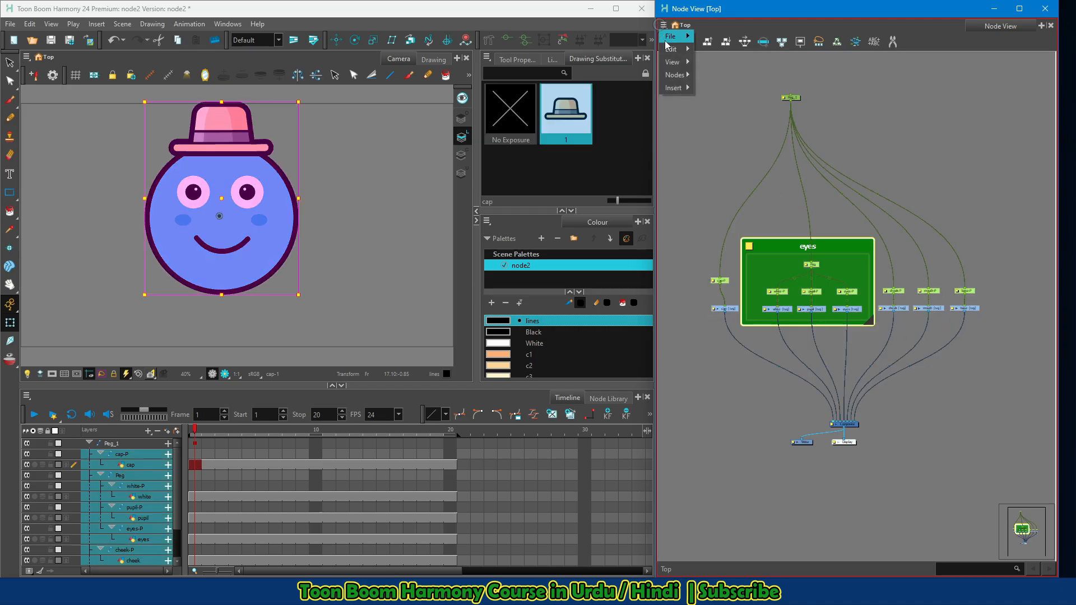
{"action": "mouse_move", "coordinate": [675, 87]}
{"action": "left_click", "coordinate": [717, 190]}
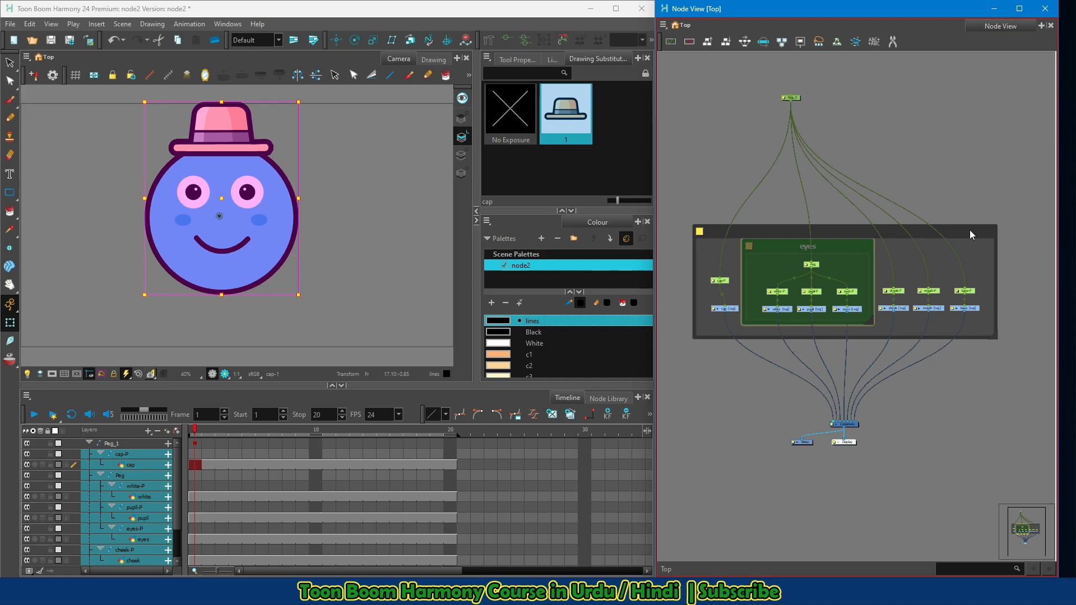
{"action": "mouse_move", "coordinate": [973, 230]}
{"action": "left_mouse_down"}
{"action": "mouse_move", "coordinate": [993, 206]}
{"action": "mouse_move", "coordinate": [1031, 208]}
{"action": "mouse_move", "coordinate": [971, 227]}
{"action": "mouse_move", "coordinate": [955, 220]}
{"action": "mouse_move", "coordinate": [986, 214]}
{"action": "mouse_move", "coordinate": [974, 218]}
{"action": "left_mouse_up"}
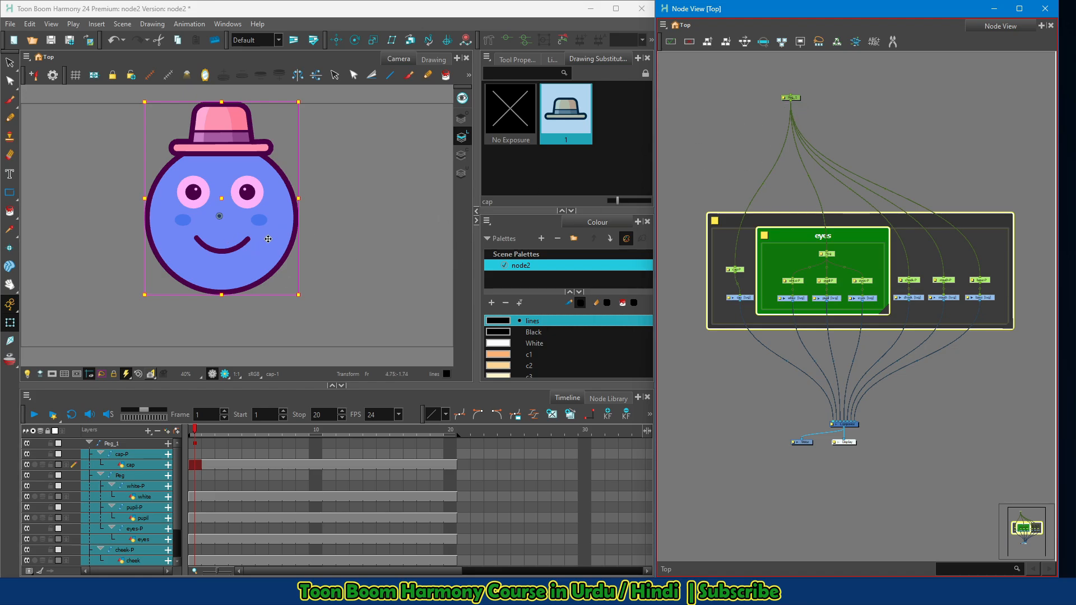
Delete the Peg_1 keyframe at frame 1
{"action": "left_click", "coordinate": [194, 446]}
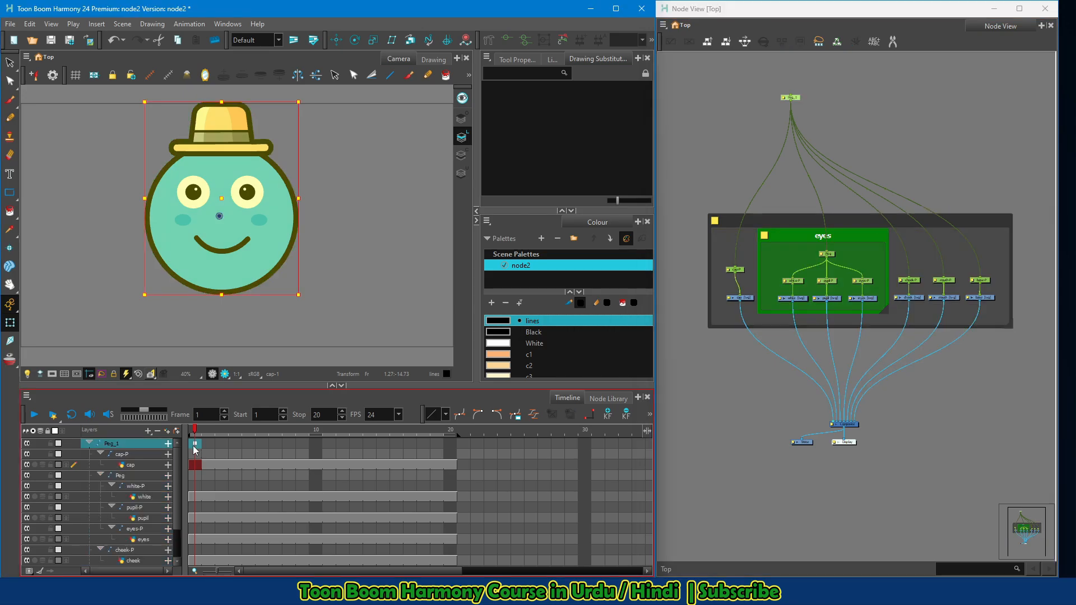
{"action": "left_click", "coordinate": [626, 414]}
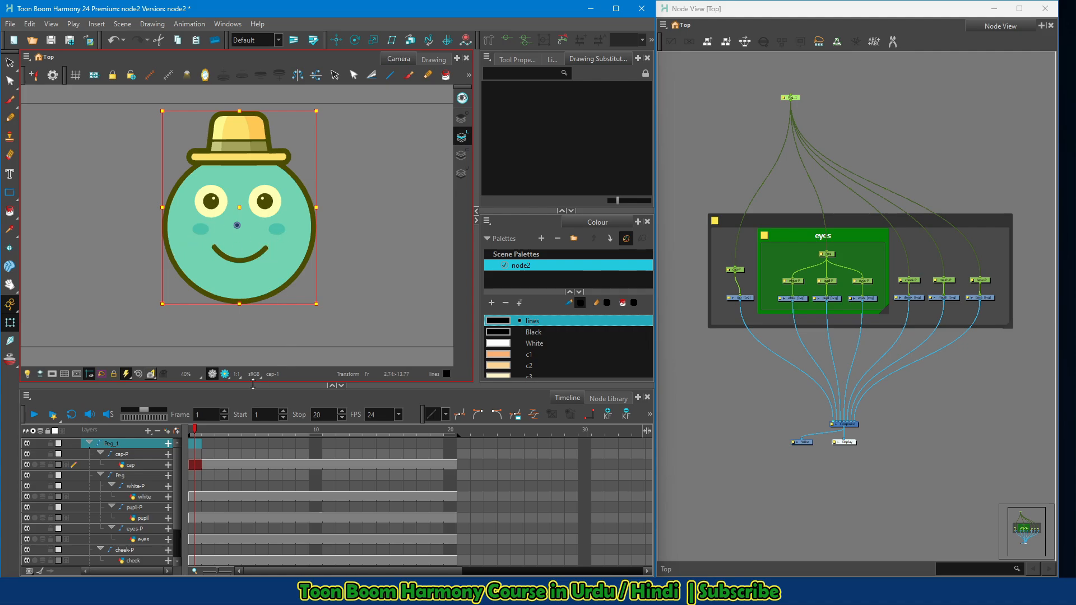
Move the Peg_1 node down to sit just above the outer backdrop, in line with the eyes backdrop
{"action": "scroll", "coordinate": [854, 311], "scroll_direction": "up", "scroll_amount": 3}
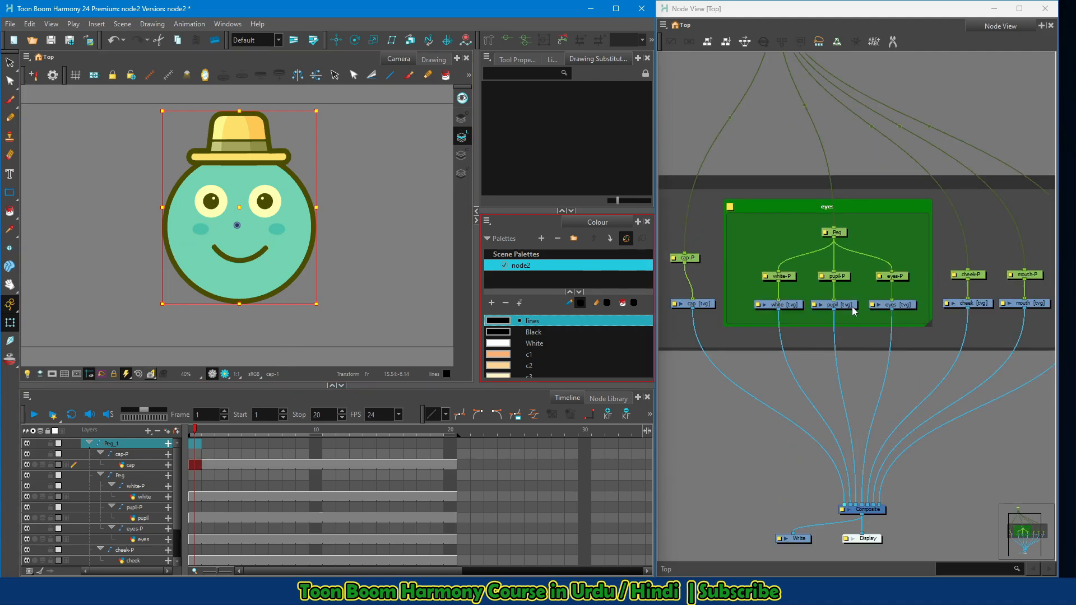
{"action": "scroll", "coordinate": [842, 335], "scroll_direction": "down", "scroll_amount": 3}
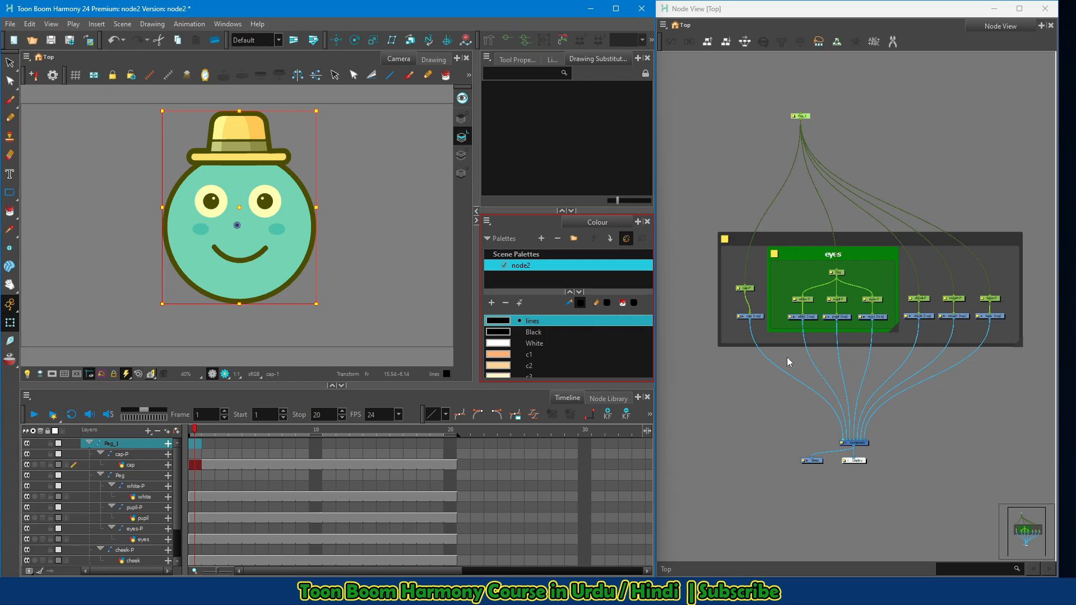
{"action": "scroll", "coordinate": [787, 357], "scroll_direction": "up", "scroll_amount": 2}
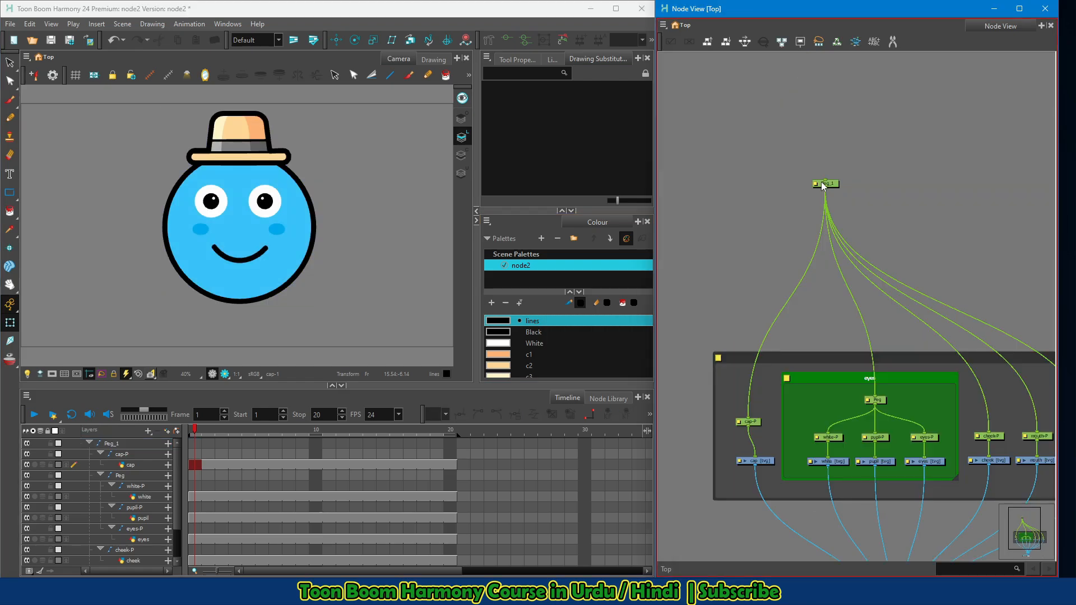
{"action": "left_click_drag", "start_coordinate": [822, 186], "coordinate": [875, 313]}
{"action": "scroll", "coordinate": [875, 313], "scroll_direction": "up", "scroll_amount": 4}
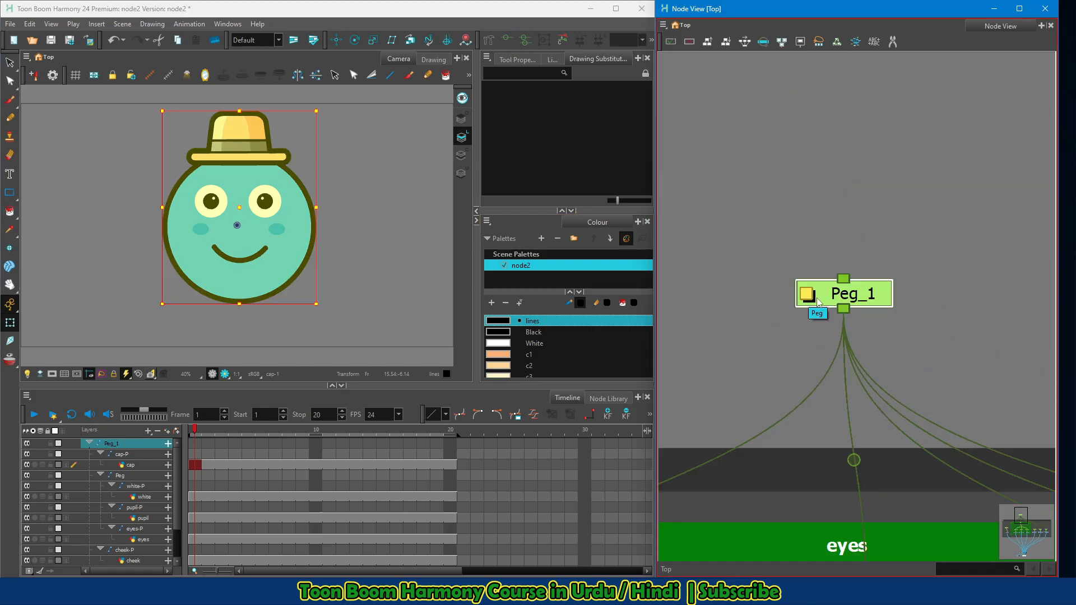
Rename the master peg Peg_1 above the outer backdrop as main_controller
{"action": "left_click", "coordinate": [823, 240]}
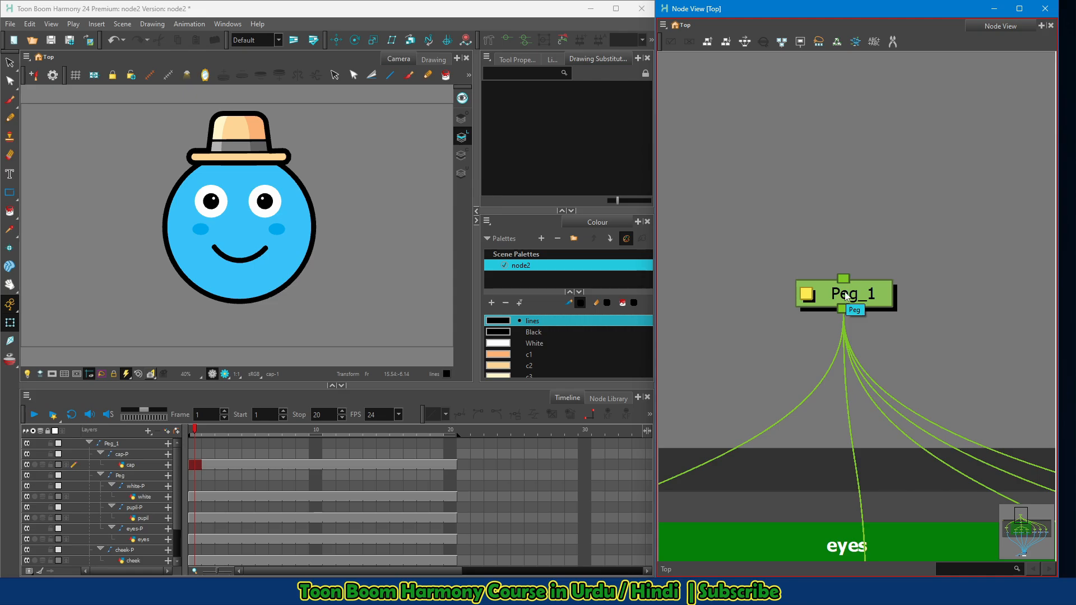
{"action": "left_click", "coordinate": [807, 294]}
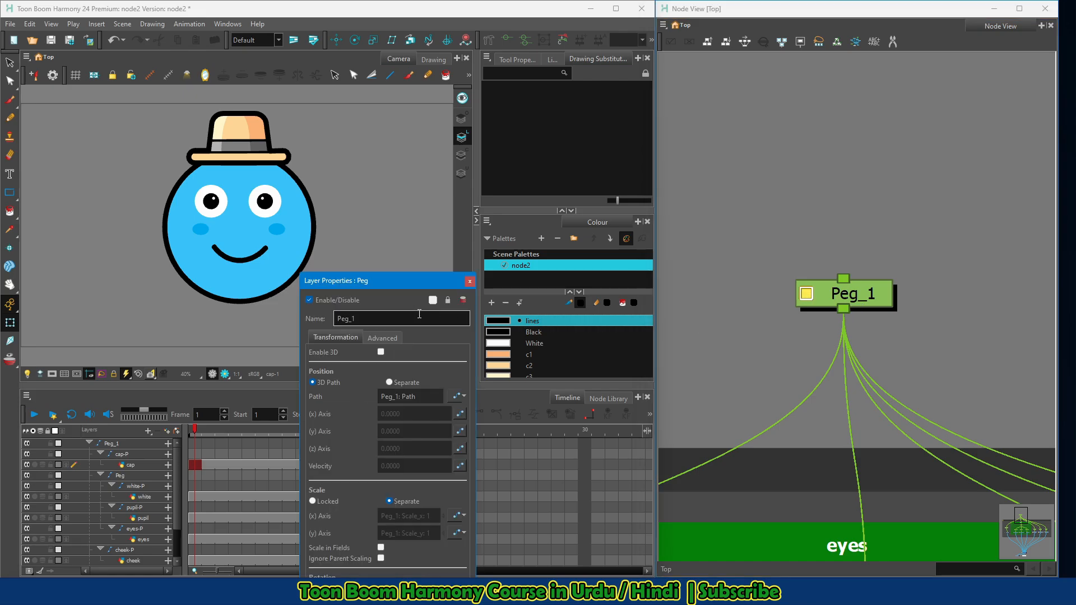
{"action": "left_click", "coordinate": [380, 320]}
{"action": "left_click_drag", "start_coordinate": [381, 322], "coordinate": [314, 331]}
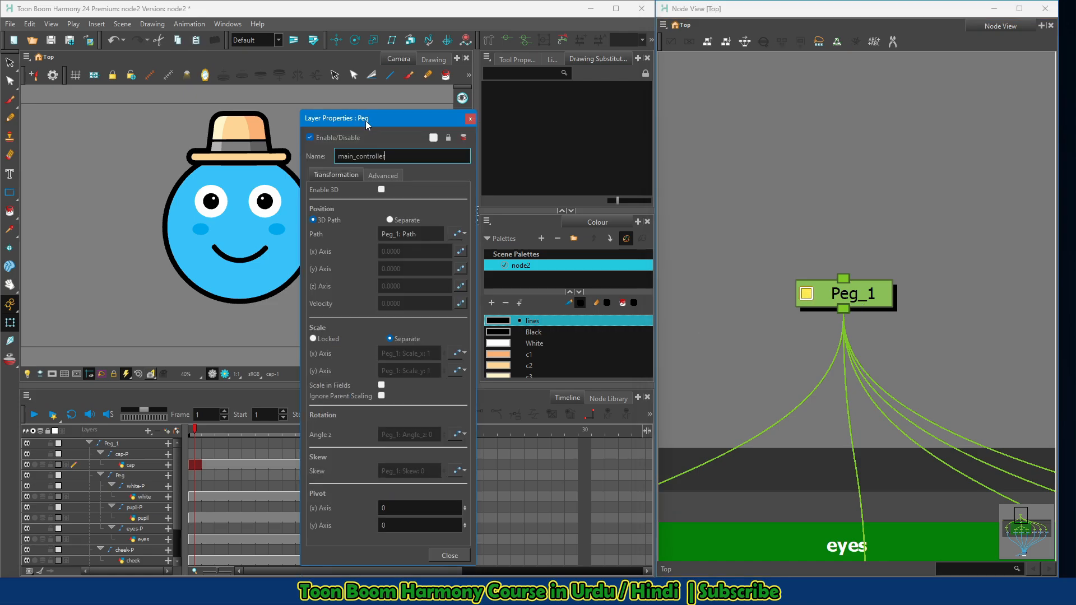
{"action": "left_click", "coordinate": [430, 560]}
{"action": "left_click", "coordinate": [923, 321]}
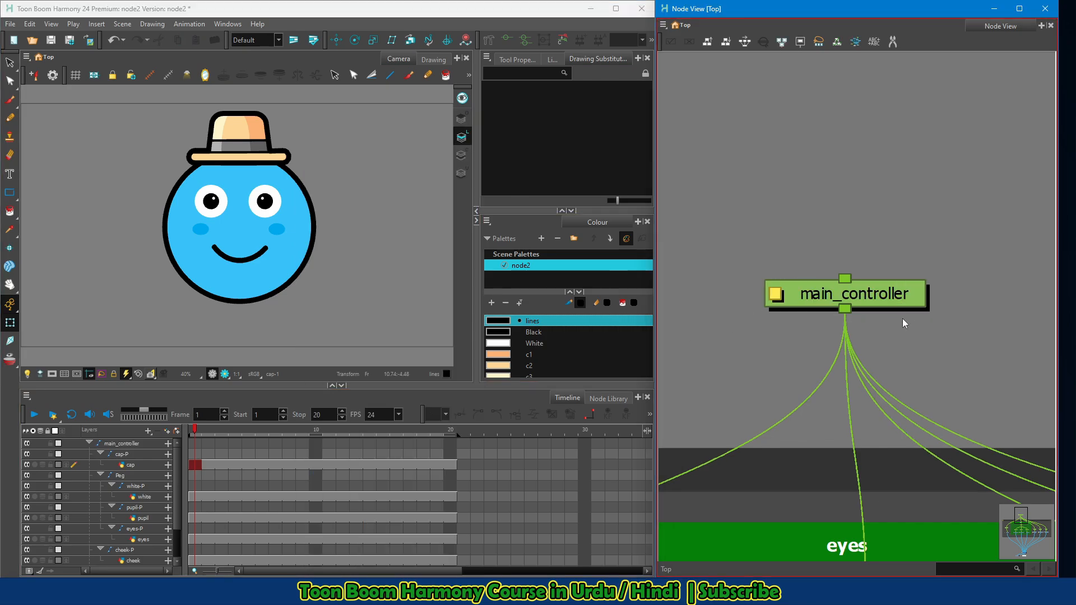
Duplicate the Composite node without its connections and place the copy beside the original, slightly above it
{"action": "scroll", "coordinate": [894, 304], "scroll_direction": "down", "scroll_amount": 5}
{"action": "left_click", "coordinate": [883, 315]}
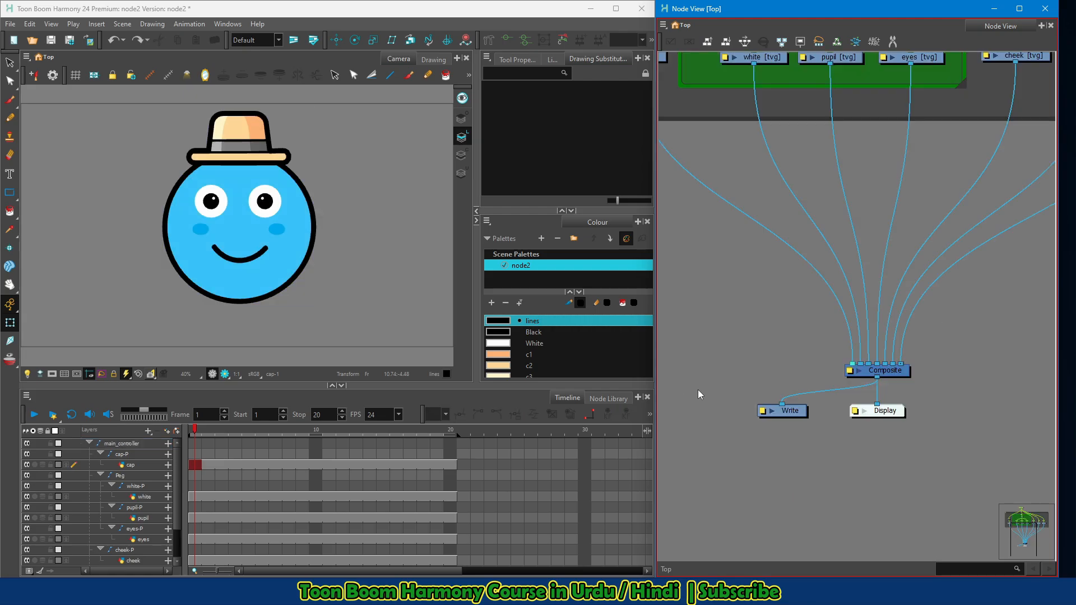
{"action": "left_click_drag", "start_coordinate": [1016, 349], "coordinate": [728, 449]}
{"action": "left_click", "coordinate": [923, 376]}
{"action": "left_click", "coordinate": [907, 373]}
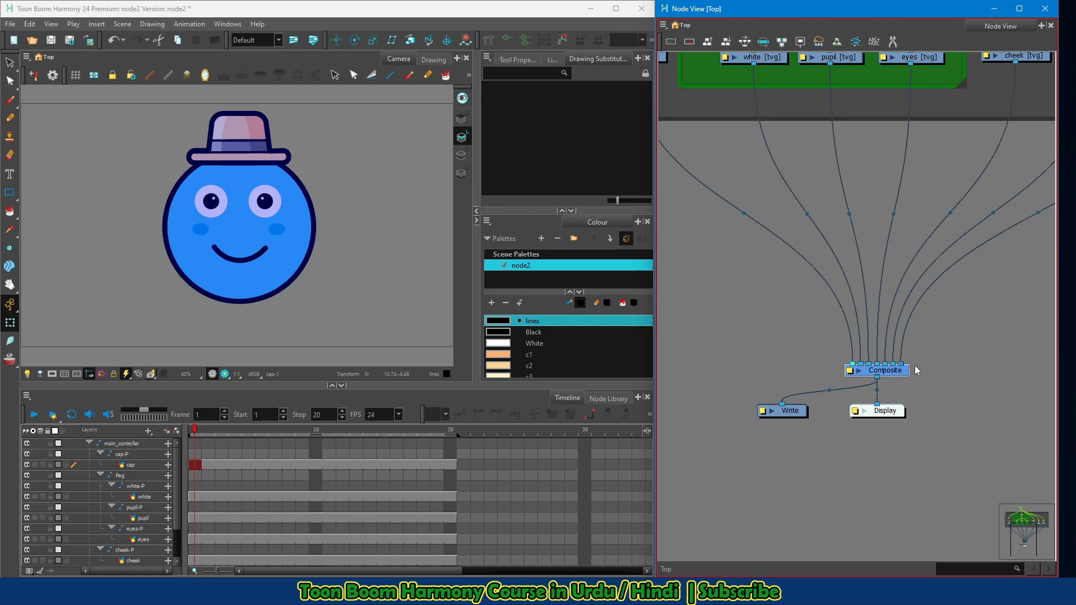
{"action": "left_click", "coordinate": [934, 377]}
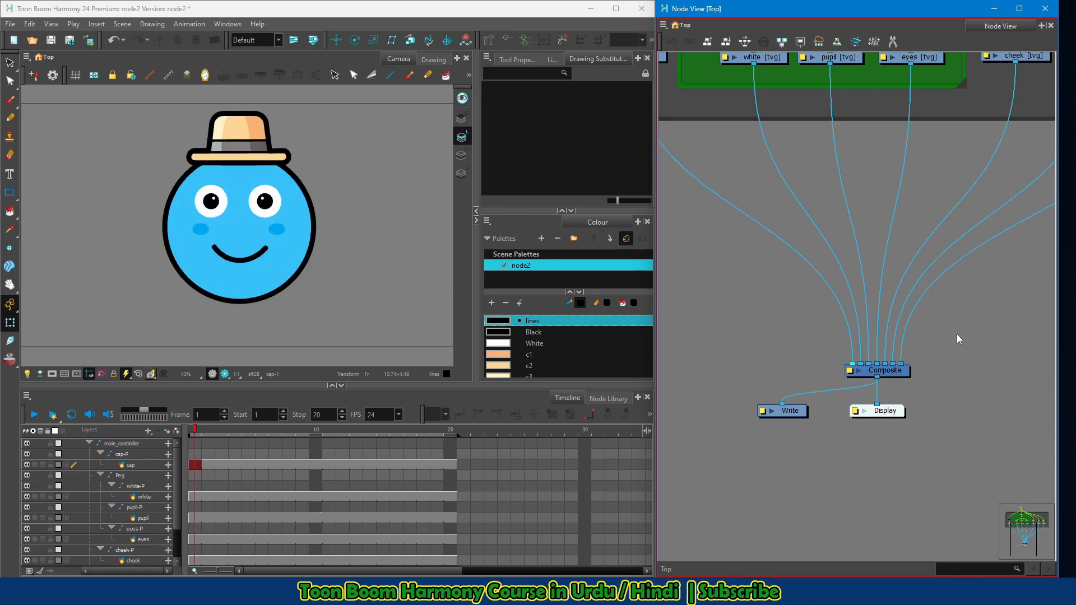
{"action": "key", "text": "ctrl+v"}
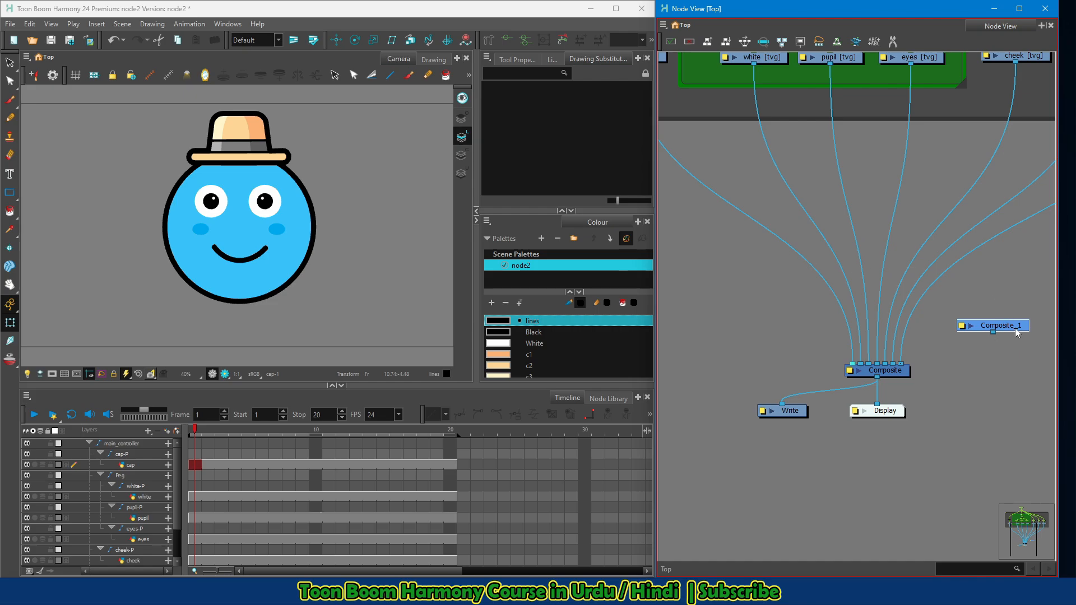
{"action": "left_click_drag", "start_coordinate": [1016, 332], "coordinate": [981, 339]}
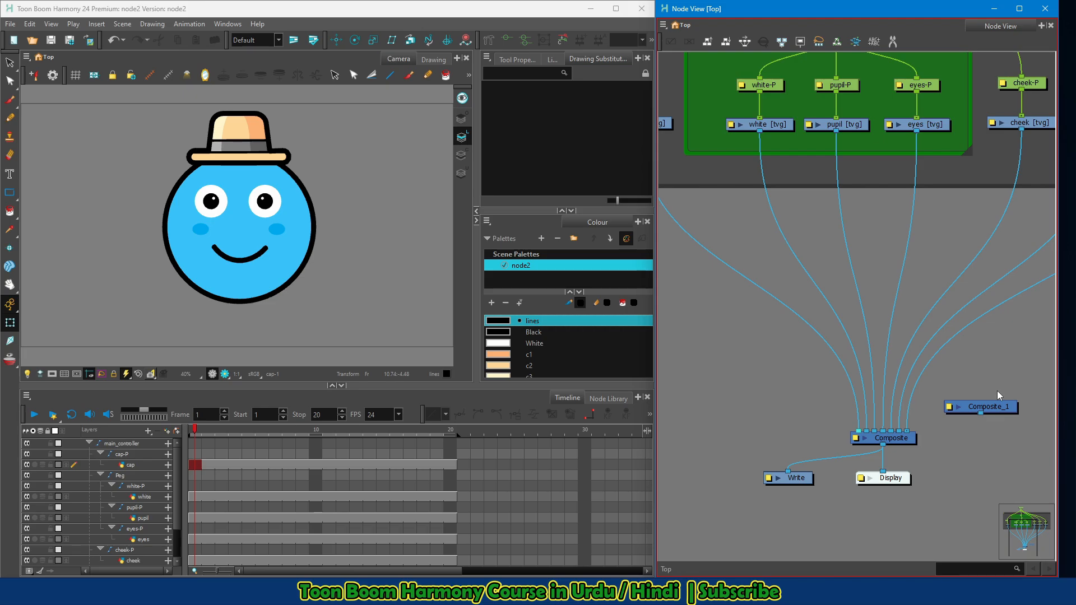
{"action": "left_click", "coordinate": [902, 442]}
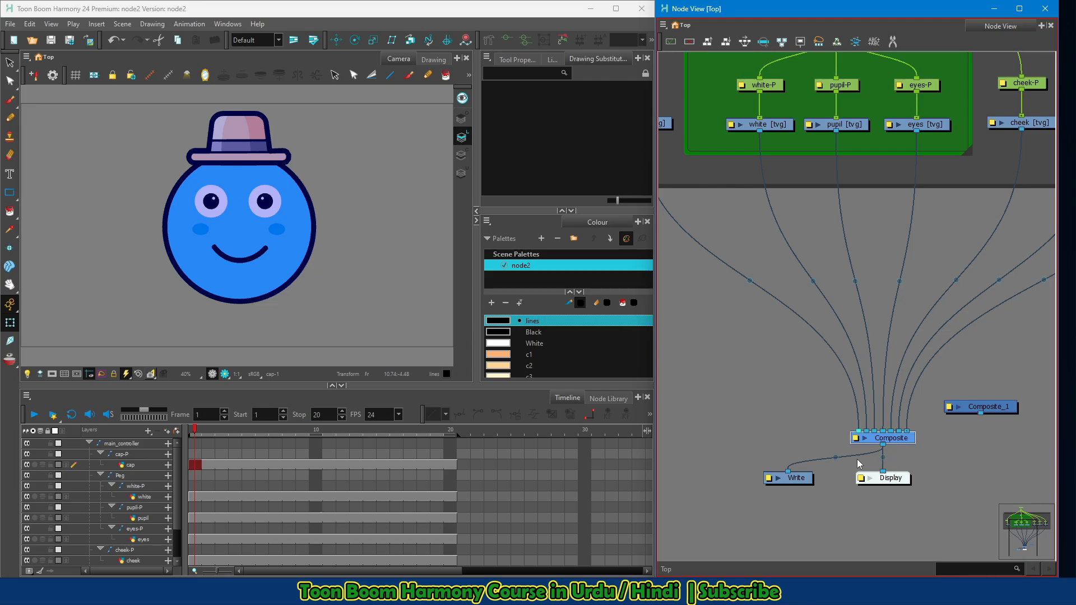
{"action": "left_click_drag", "start_coordinate": [831, 491], "coordinate": [728, 445]}
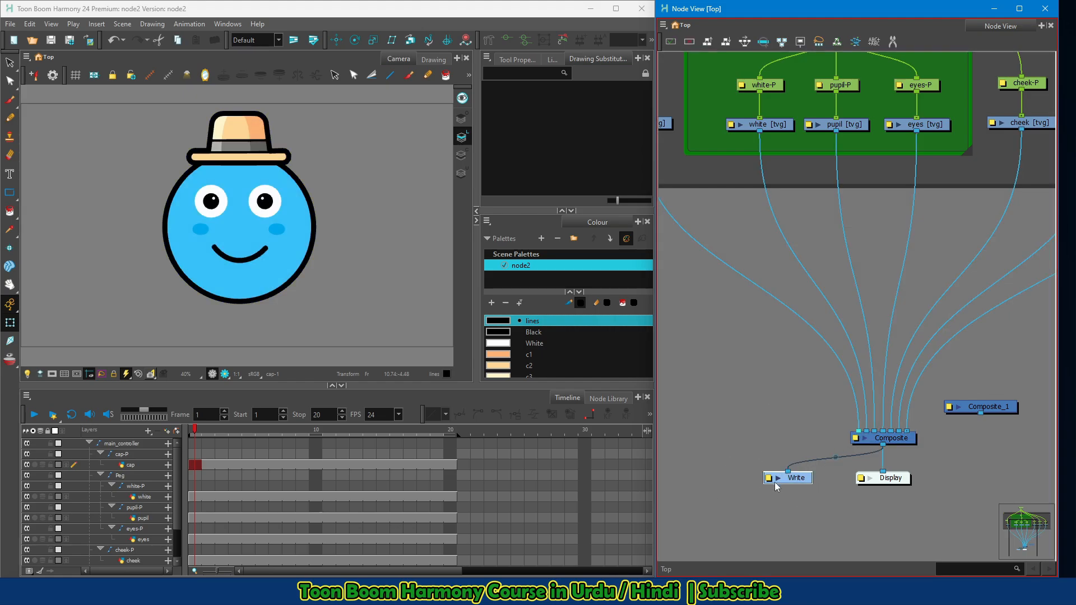
{"action": "left_click", "coordinate": [816, 471]}
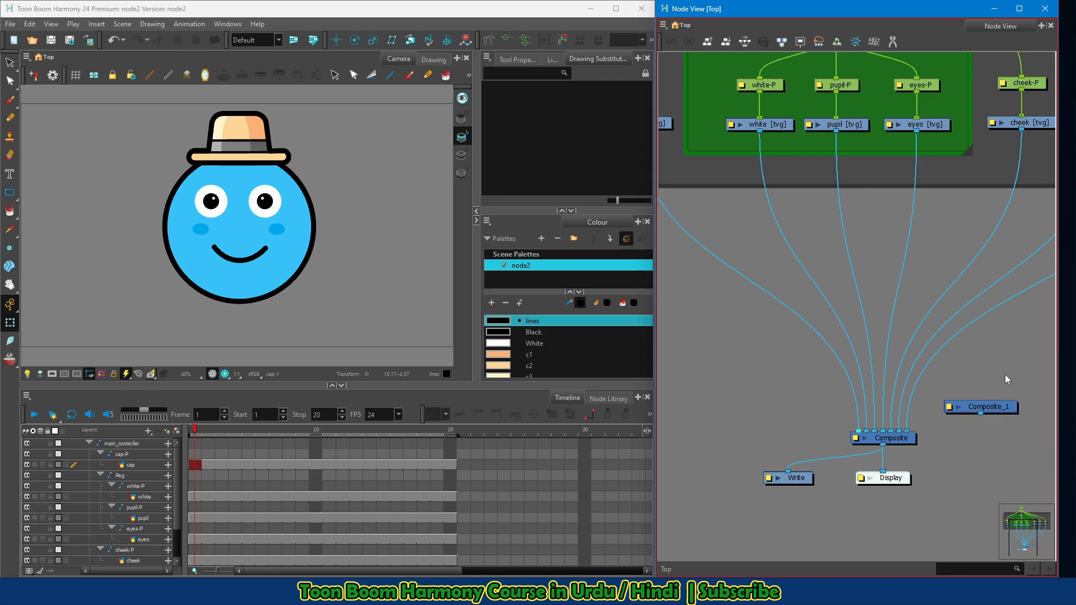
Move Composite_1 beneath the eyes backdrop and cut the cables running from the white, pupil and eyes drawings to the main Composite
{"action": "left_click", "coordinate": [982, 411]}
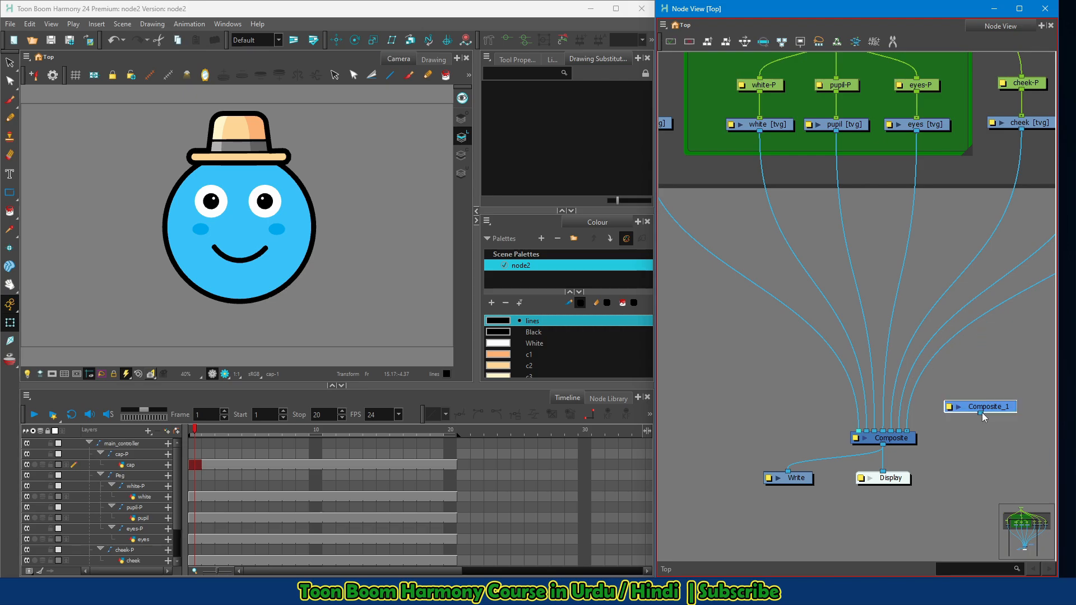
{"action": "left_click_drag", "start_coordinate": [990, 408], "coordinate": [848, 247]}
{"action": "left_click", "coordinate": [893, 43]}
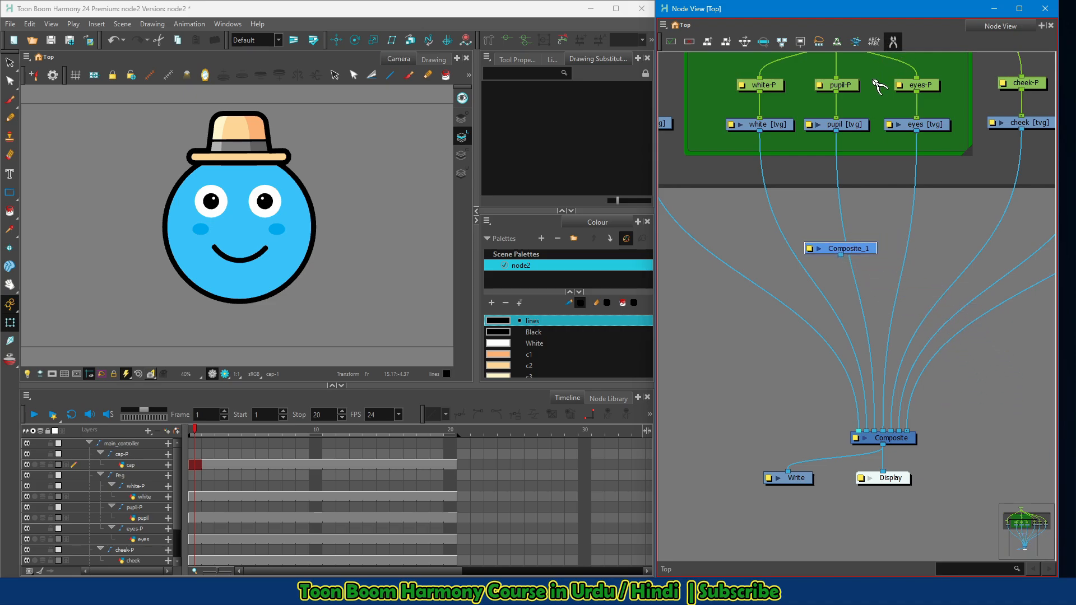
{"action": "left_click_drag", "start_coordinate": [743, 207], "coordinate": [949, 220]}
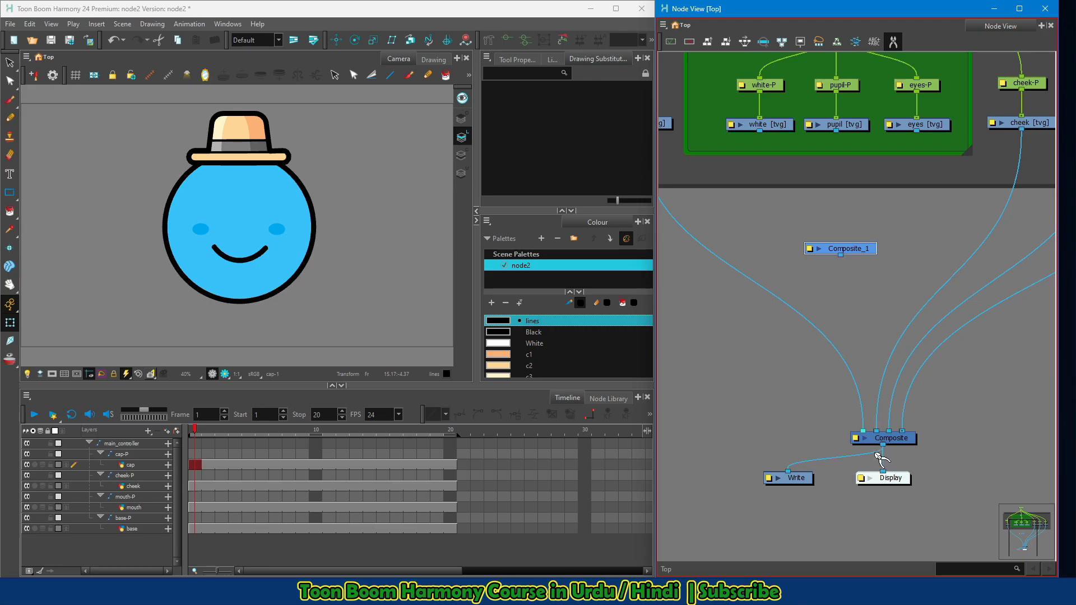
{"action": "left_click", "coordinate": [893, 42]}
Connect the white, pupil and eyes drawings to Composite_1, and connect its output to the main Composite between the remaining cables
{"action": "key", "text": "ctrl+z"}
{"action": "left_click_drag", "start_coordinate": [917, 130], "coordinate": [839, 219]}
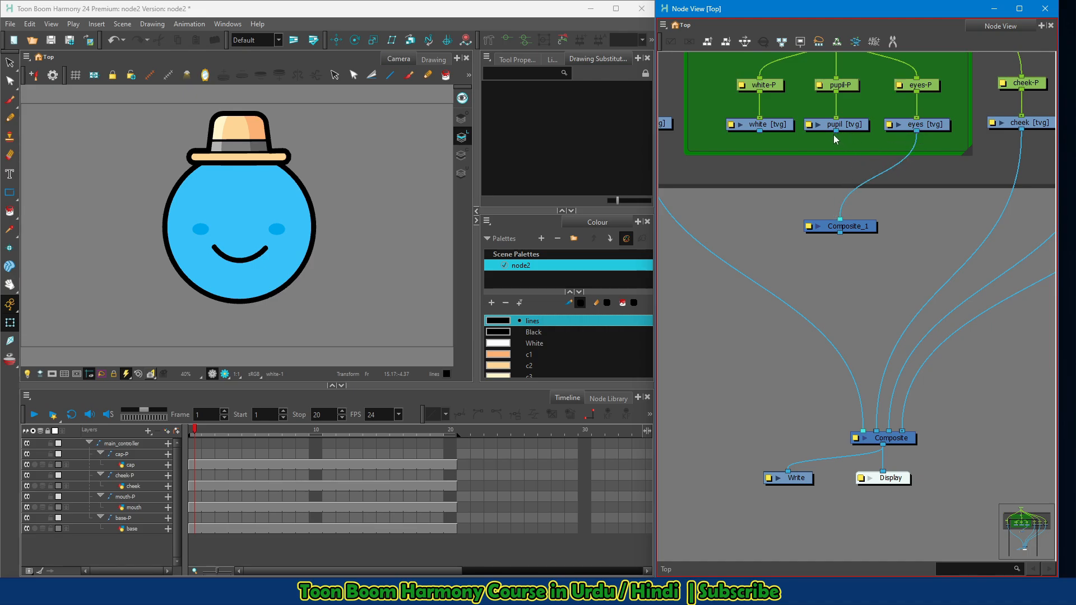
{"action": "left_click_drag", "start_coordinate": [760, 132], "coordinate": [817, 219]}
{"action": "left_click_drag", "start_coordinate": [836, 132], "coordinate": [839, 219]}
{"action": "left_click_drag", "start_coordinate": [840, 245], "coordinate": [872, 432]}
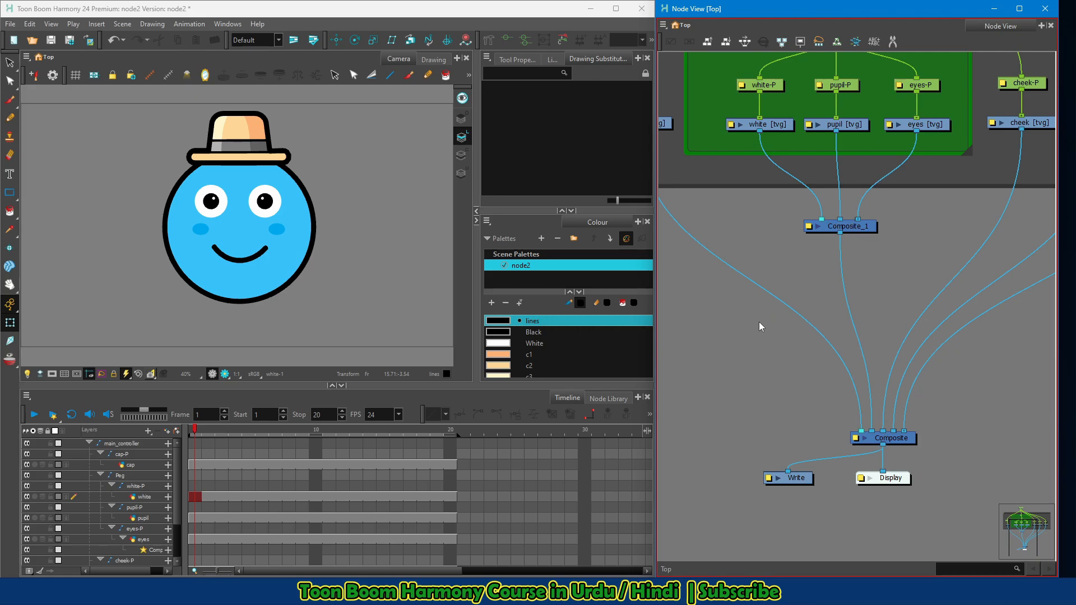
Rename the Composite_1 node as eyes_c
{"action": "scroll", "coordinate": [758, 322], "scroll_direction": "up", "scroll_amount": 3}
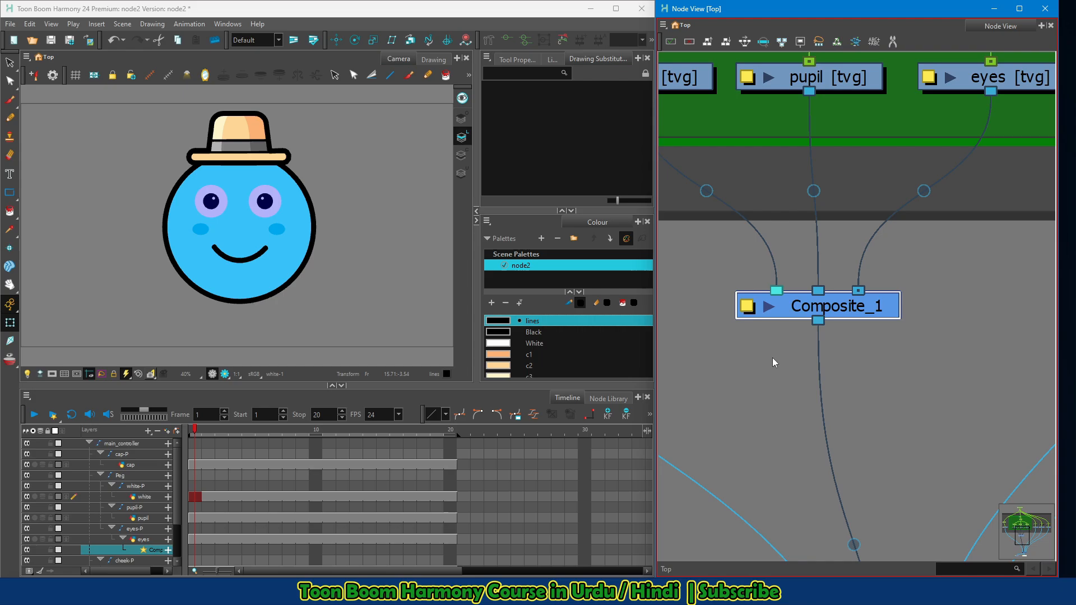
{"action": "left_click", "coordinate": [747, 307]}
{"action": "left_click_drag", "start_coordinate": [398, 156], "coordinate": [310, 158]}
{"action": "type", "text": "eyes_c"}
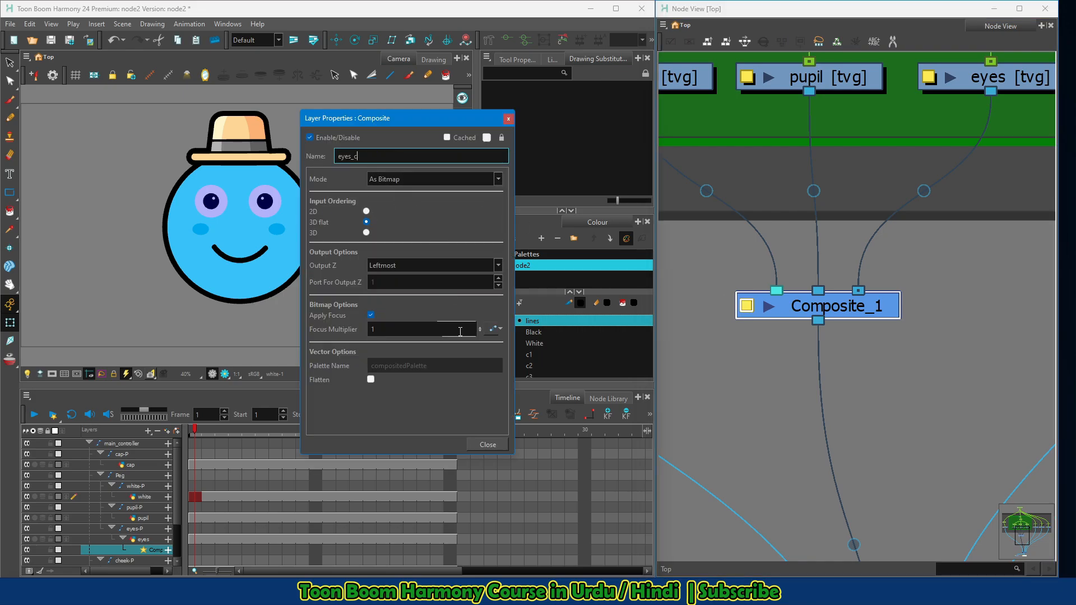
{"action": "left_click", "coordinate": [486, 447]}
{"action": "left_click", "coordinate": [903, 359]}
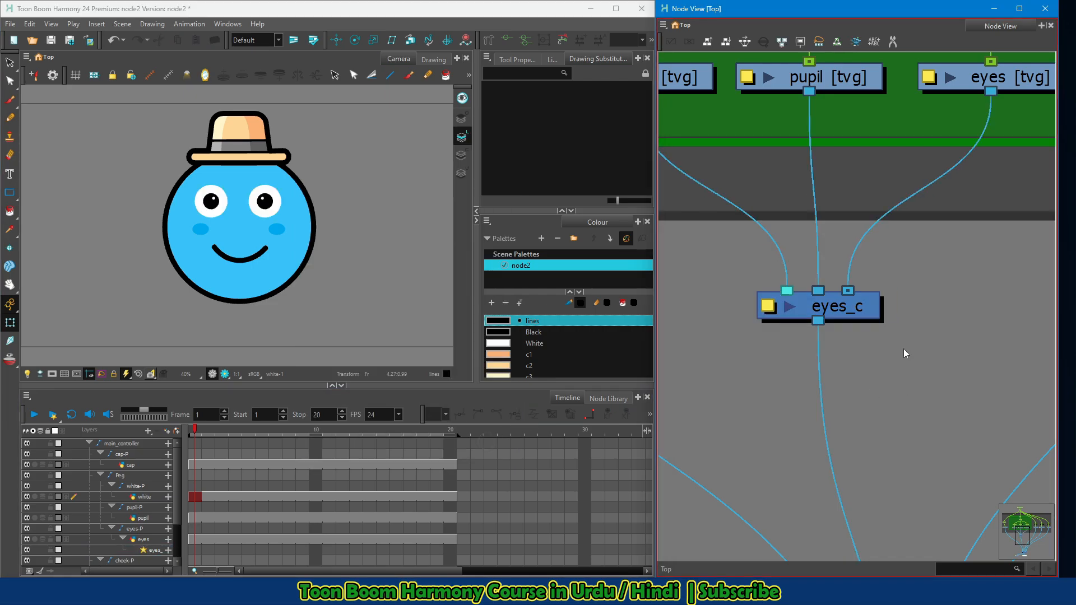
Move main_controller higher above the outer backdrop and cut its cables to the eyes' parent peg, cheek-P, mouth-P and base-P
{"action": "scroll", "coordinate": [903, 348], "scroll_direction": "down", "scroll_amount": 6}
{"action": "left_click_drag", "start_coordinate": [930, 338], "coordinate": [793, 309]}
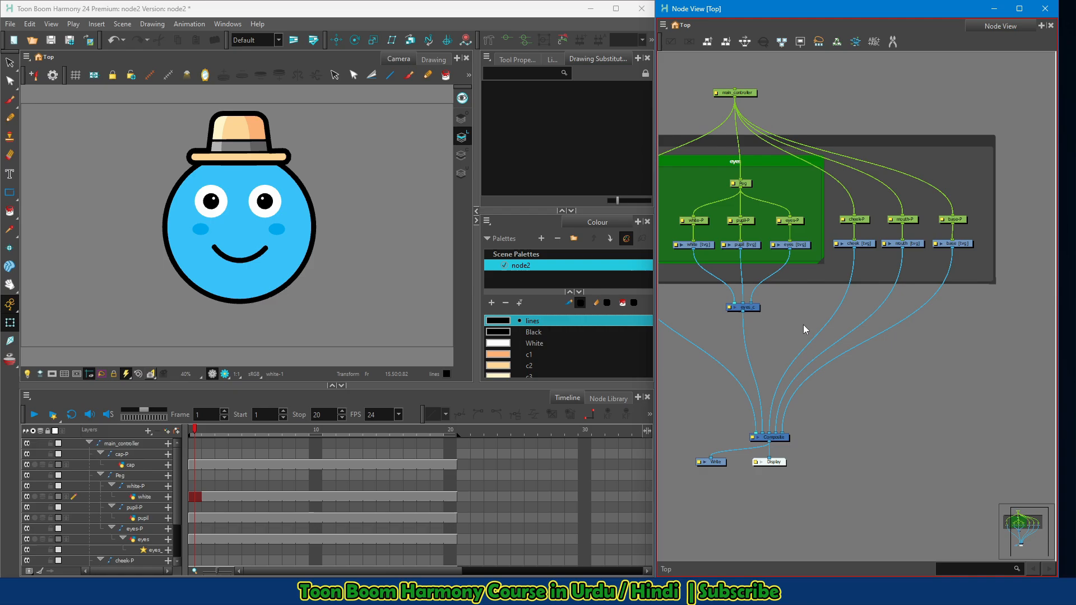
{"action": "scroll", "coordinate": [803, 324], "scroll_direction": "up", "scroll_amount": 1}
{"action": "left_click_drag", "start_coordinate": [931, 363], "coordinate": [858, 336]}
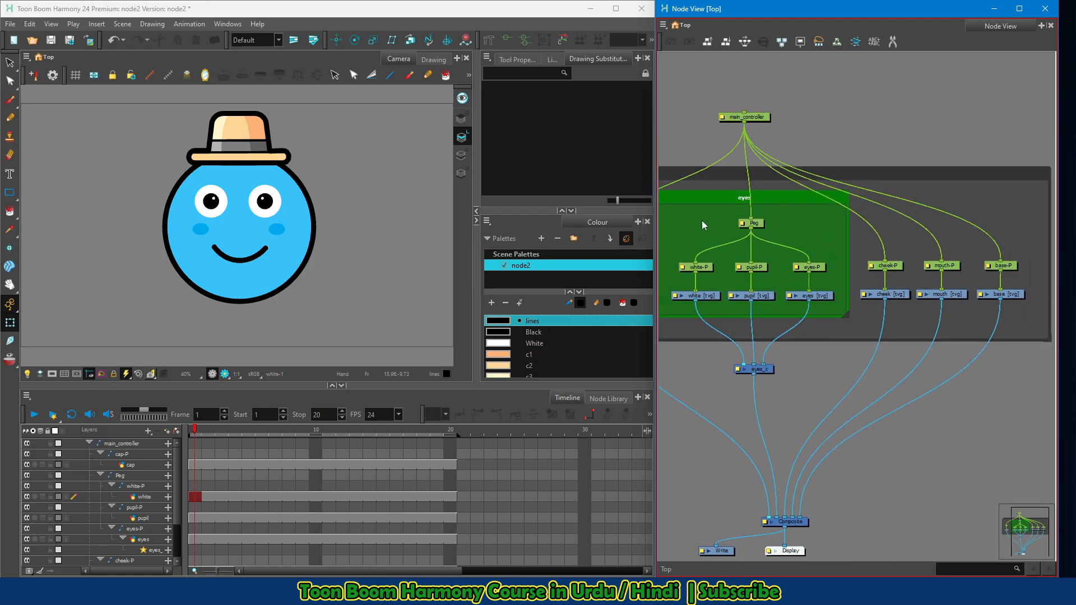
{"action": "left_click_drag", "start_coordinate": [765, 164], "coordinate": [759, 69]}
{"action": "left_click", "coordinate": [893, 42]}
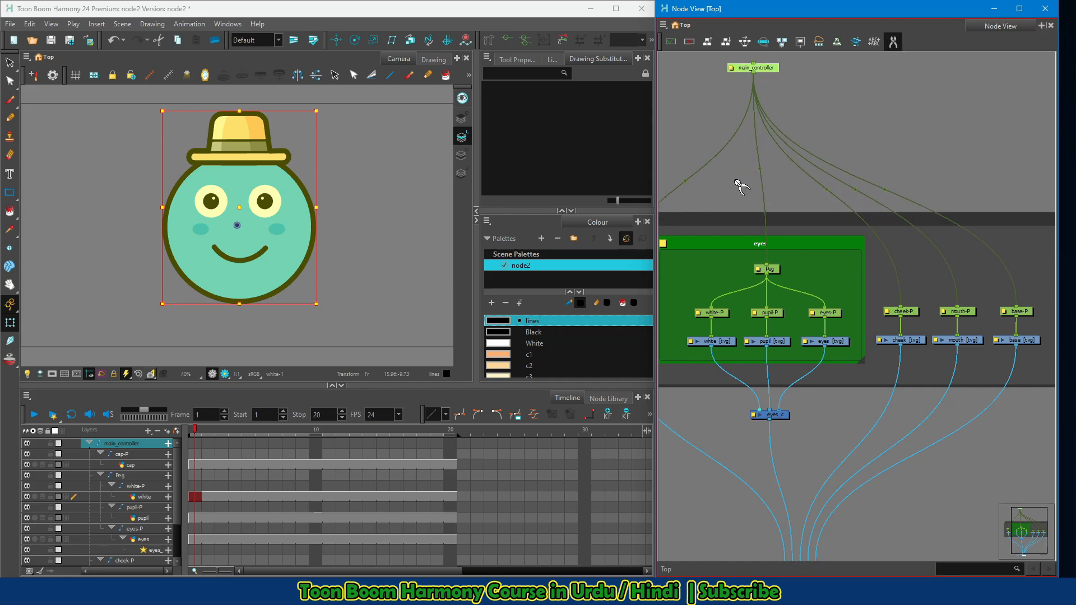
{"action": "left_click_drag", "start_coordinate": [740, 178], "coordinate": [942, 185]}
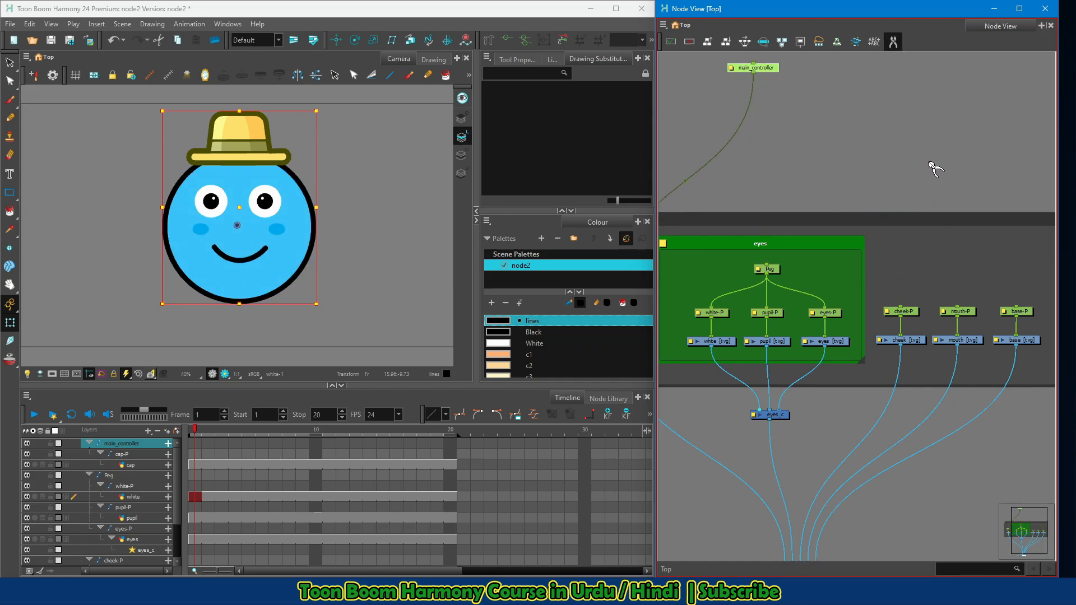
Add a parent peg over the eyes' Peg, cheek-P, mouth-P and base-P, and place it above the outer backdrop
{"action": "left_click", "coordinate": [908, 311]}
{"action": "left_click", "coordinate": [961, 311], "text": "ctrl"}
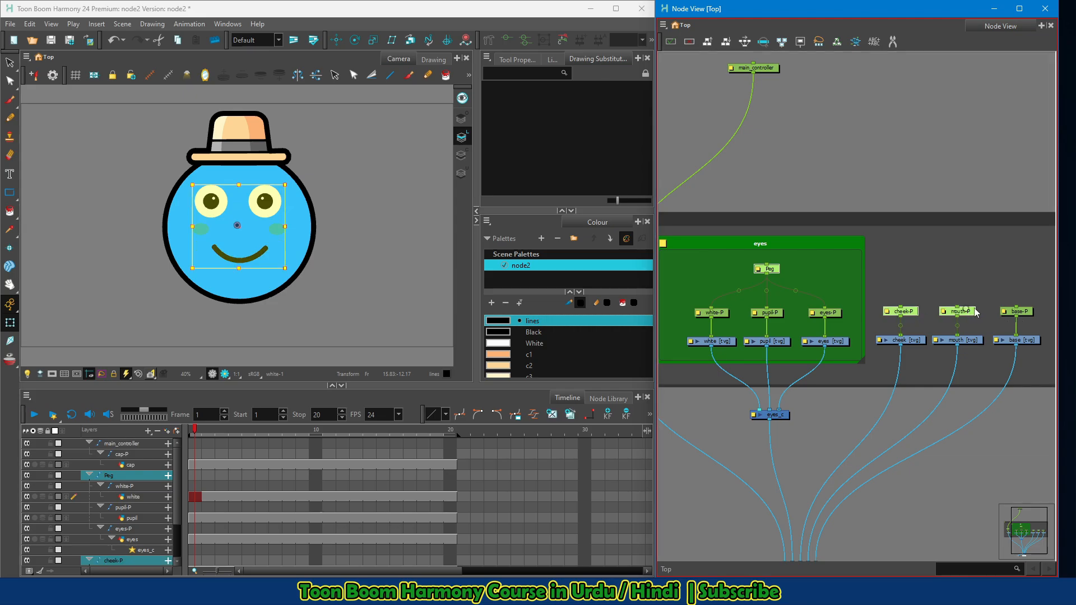
{"action": "left_click", "coordinate": [1020, 315], "text": "ctrl"}
{"action": "key", "text": "ctrl+p"}
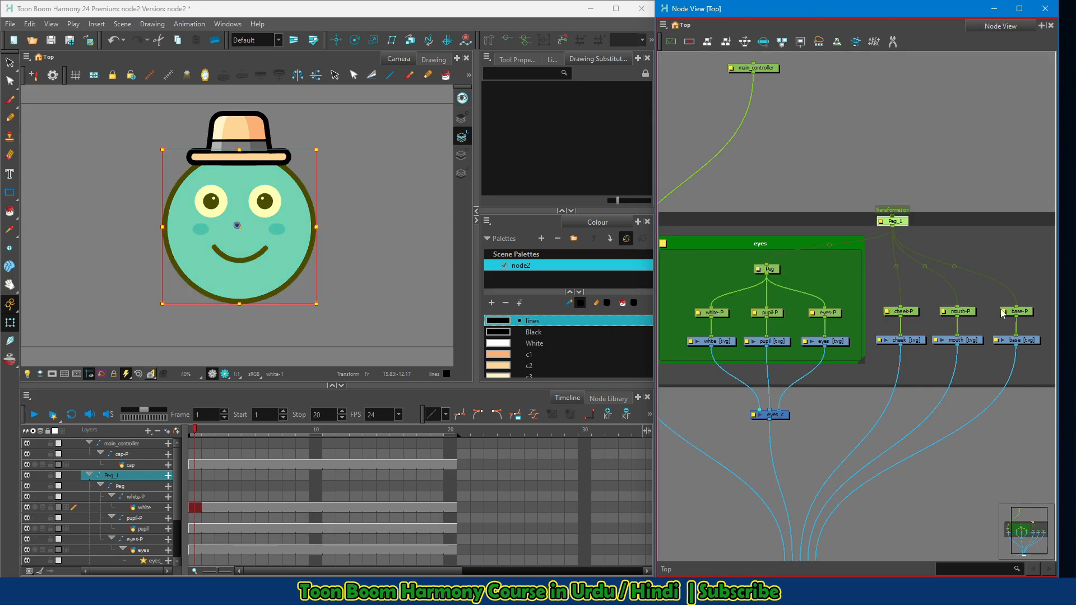
{"action": "left_click", "coordinate": [899, 219]}
{"action": "left_click_drag", "start_coordinate": [899, 222], "coordinate": [896, 143]}
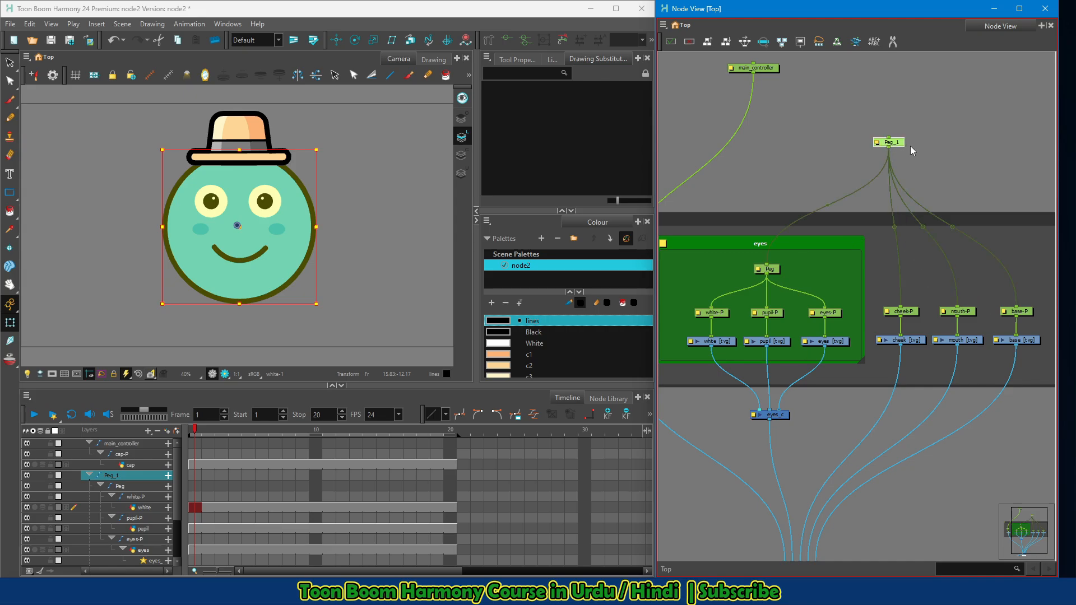
Rename the parent peg inside the eyes backdrop as maineyes
{"action": "left_click", "coordinate": [769, 270]}
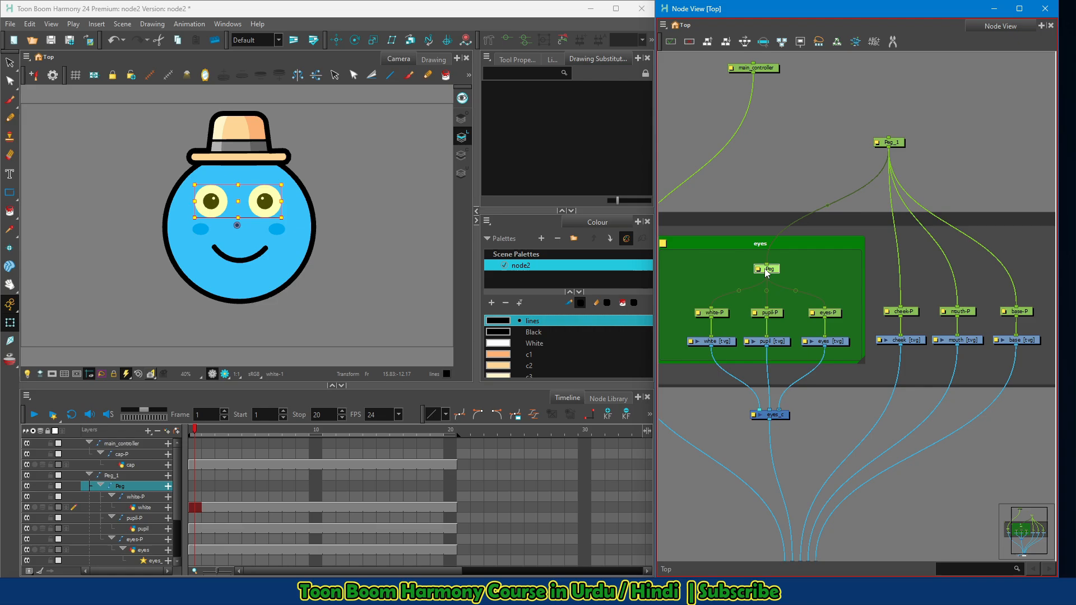
{"action": "double_click", "coordinate": [758, 273]}
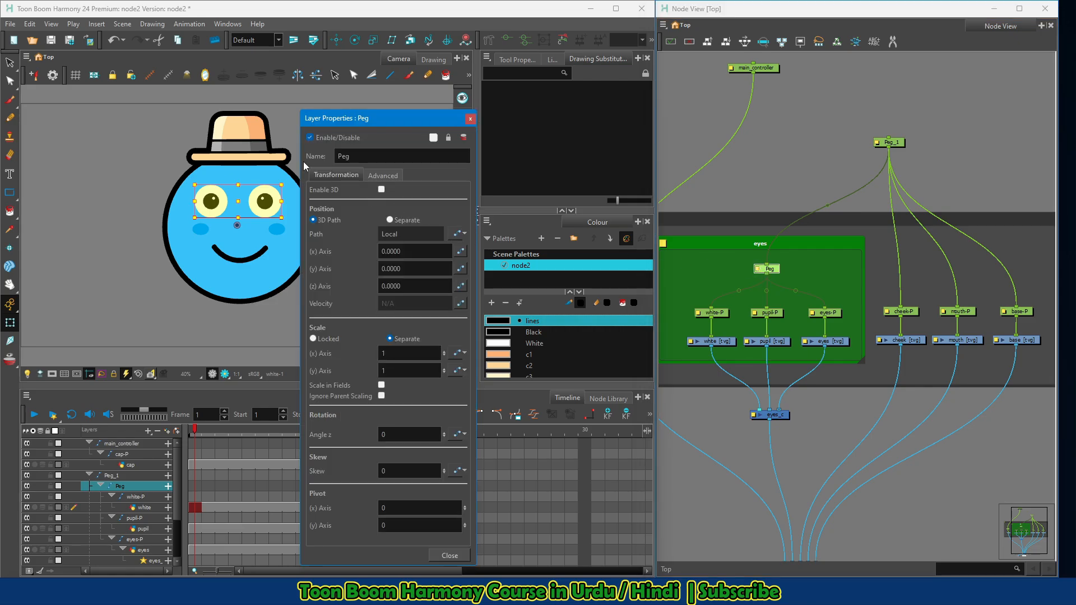
{"action": "double_click", "coordinate": [396, 158]}
{"action": "type", "text": "maineyes"}
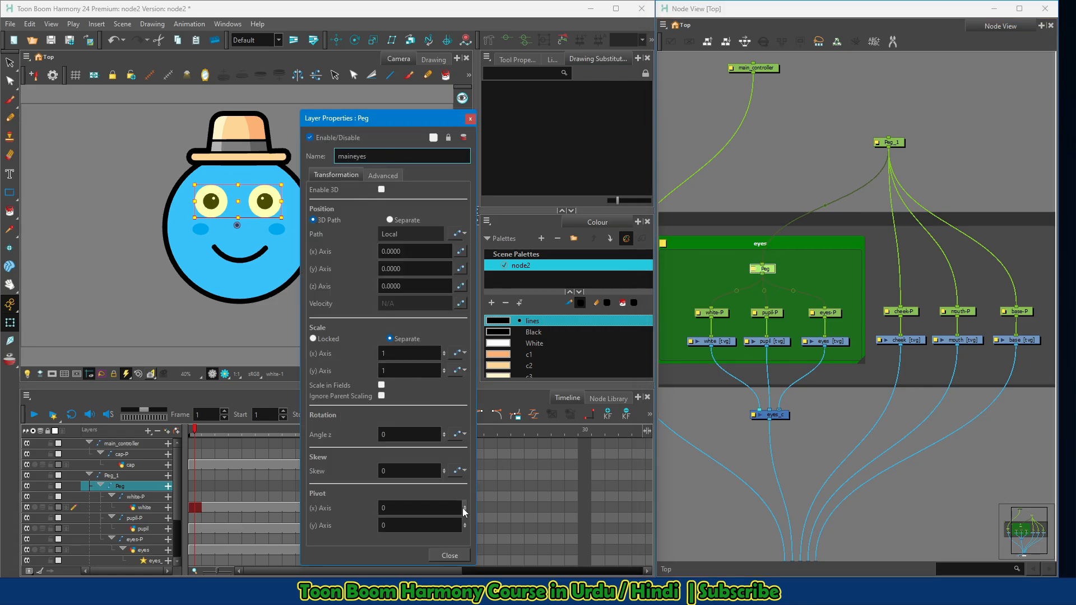
{"action": "left_click", "coordinate": [448, 556]}
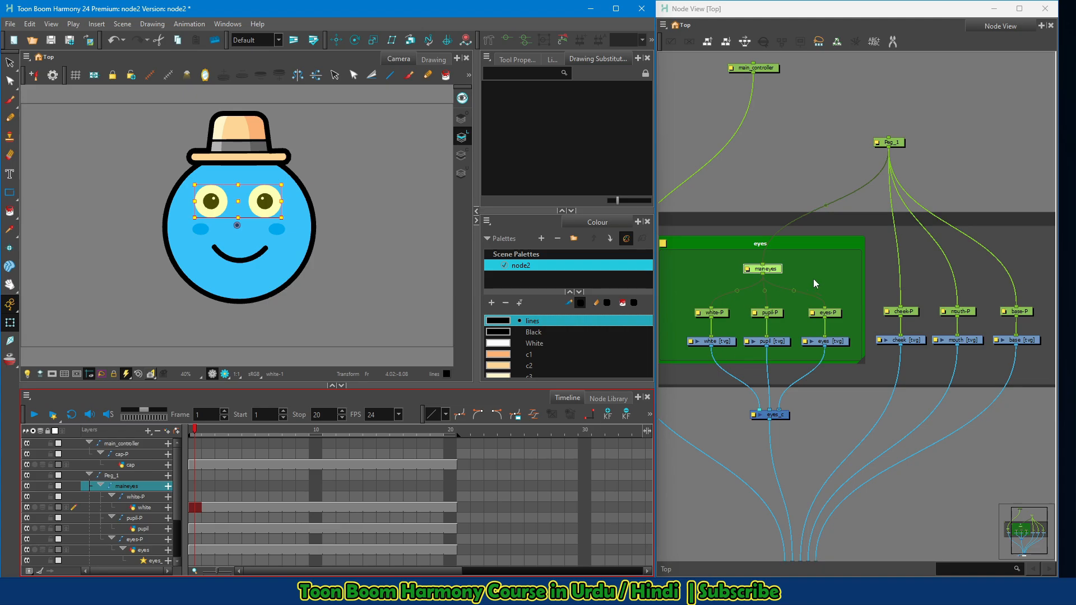
Rename the new parent peg of the eyes, cheek, mouth and base as face
{"action": "left_click", "coordinate": [893, 144]}
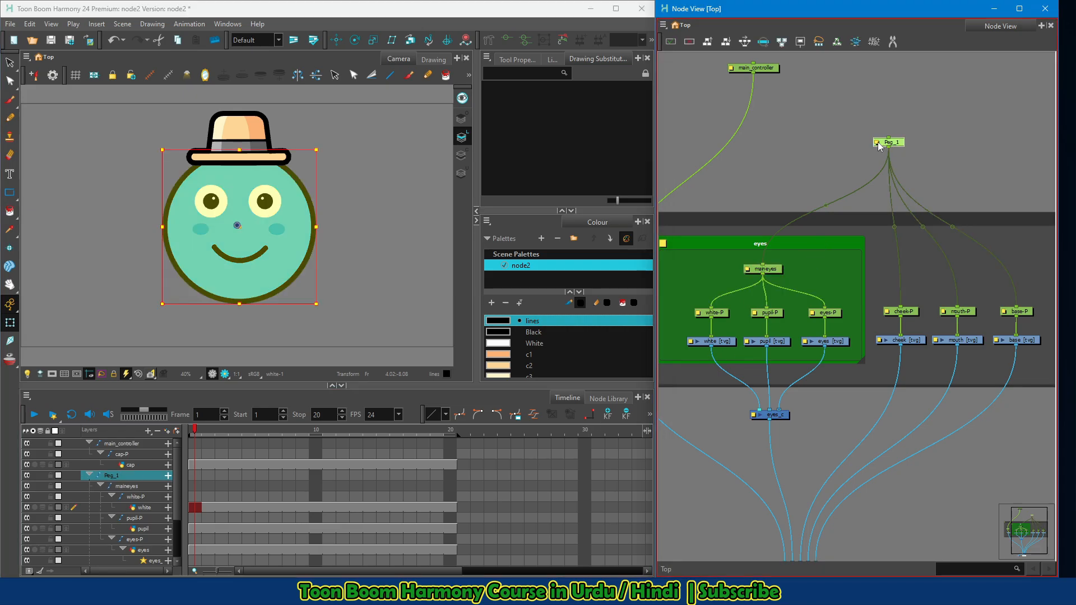
{"action": "double_click", "coordinate": [878, 145]}
{"action": "type", "text": "face"}
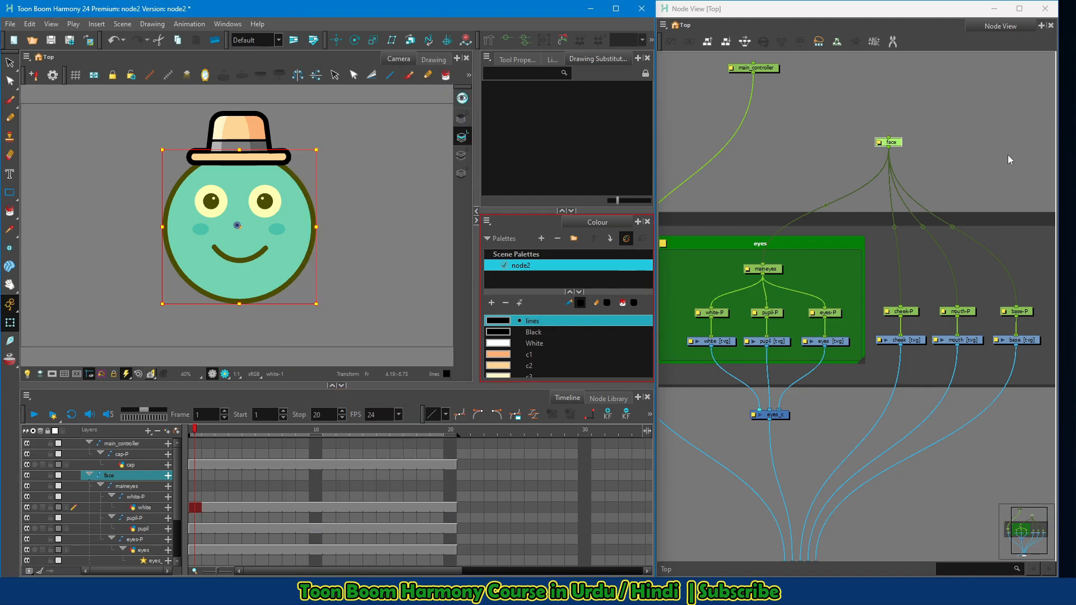
Connect main_controller to the face peg and arrange the outer backdrop so it encloses the face peg and eyes_c
{"action": "left_click", "coordinate": [754, 72]}
{"action": "left_click_drag", "start_coordinate": [791, 94], "coordinate": [841, 169]}
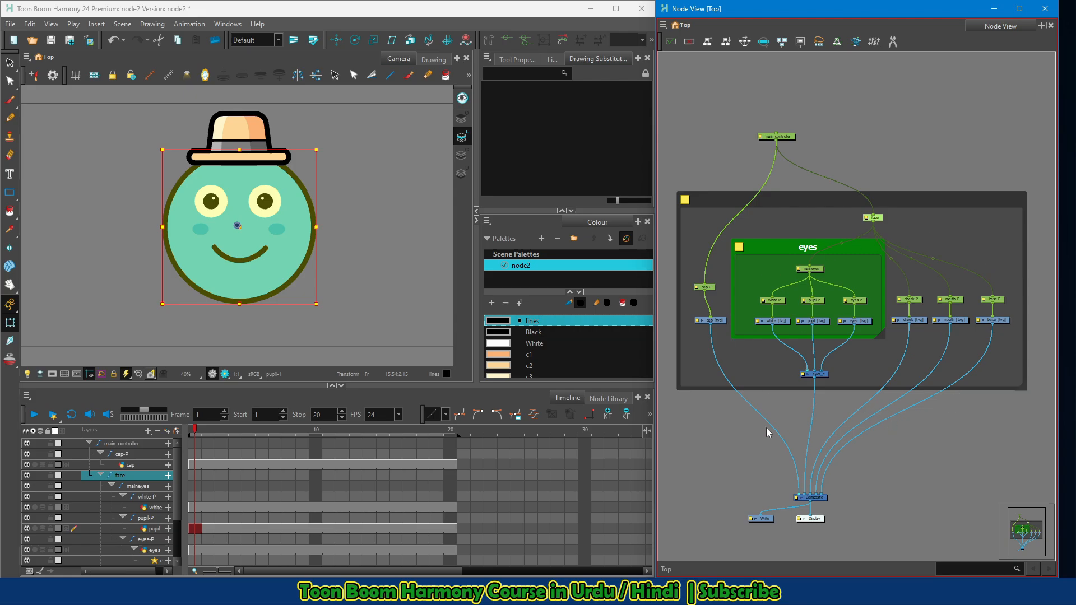
{"action": "left_click", "coordinate": [866, 443]}
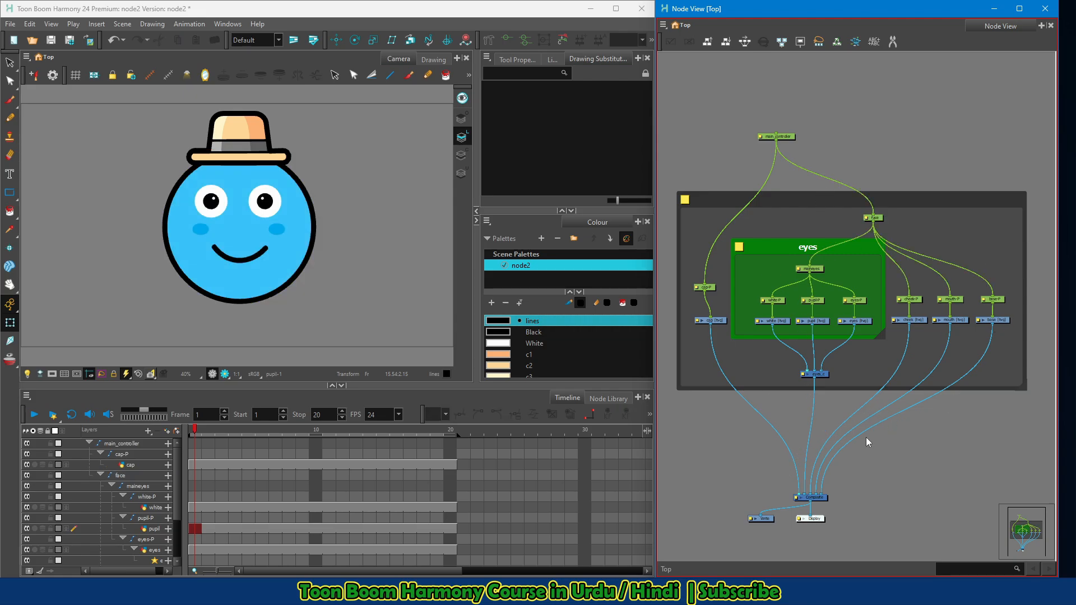
Place a new composite below the outer backdrop and cut the eyes_c, cheek, mouth and base cables to the main Composite
{"action": "key", "text": "ctrl+p"}
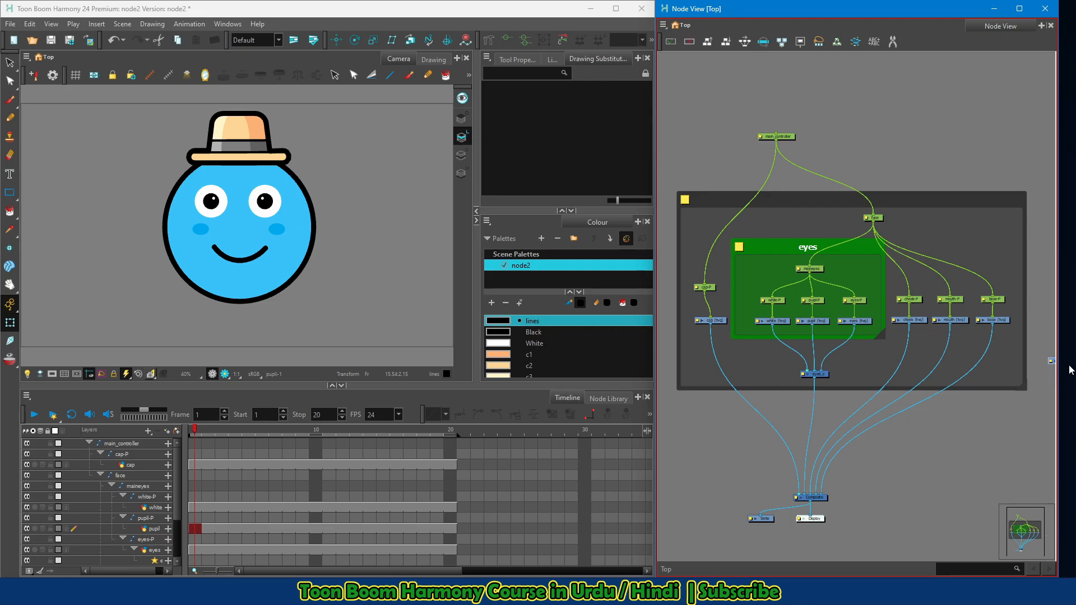
{"action": "mouse_move", "coordinate": [1033, 371]}
{"action": "left_mouse_down"}
{"action": "mouse_move", "coordinate": [783, 385]}
{"action": "mouse_move", "coordinate": [858, 358]}
{"action": "left_mouse_up"}
{"action": "left_click", "coordinate": [894, 42]}
{"action": "left_click_drag", "start_coordinate": [907, 395], "coordinate": [878, 339]}
{"action": "left_click_drag", "start_coordinate": [813, 371], "coordinate": [879, 375]}
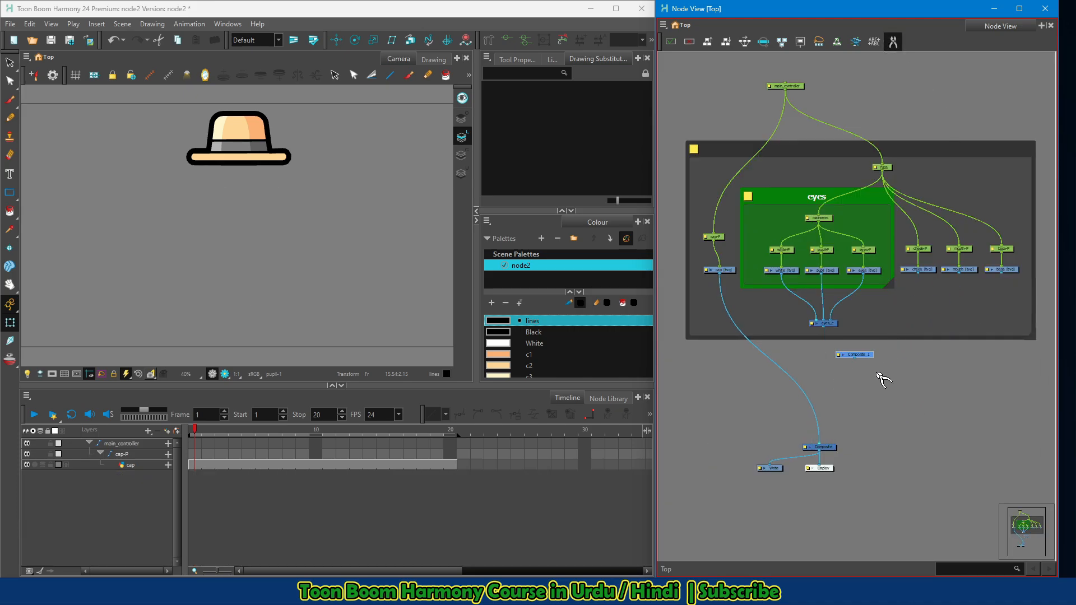
Connect base, mouth, cheek and eyes_c to Composite_1, ordered with eyes_c in front, and link Composite_1 to the main Composite
{"action": "scroll", "coordinate": [884, 380], "scroll_direction": "up", "scroll_amount": 2}
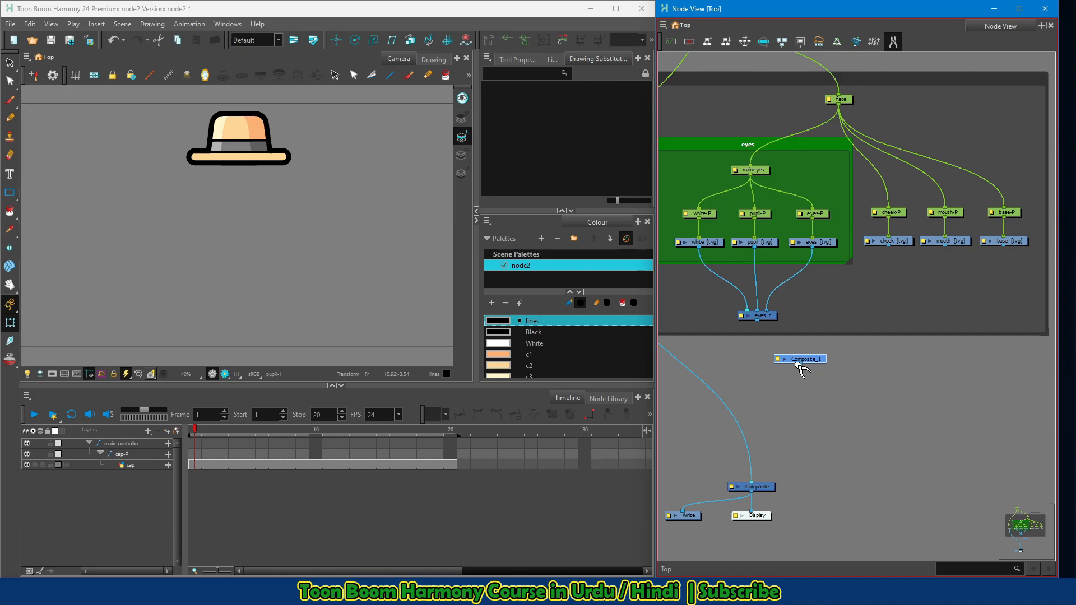
{"action": "left_click", "coordinate": [894, 41]}
{"action": "left_click_drag", "start_coordinate": [1003, 245], "coordinate": [803, 355]}
{"action": "left_click_drag", "start_coordinate": [944, 246], "coordinate": [791, 356]}
{"action": "left_click", "coordinate": [887, 242]}
{"action": "left_click_drag", "start_coordinate": [888, 246], "coordinate": [787, 355]}
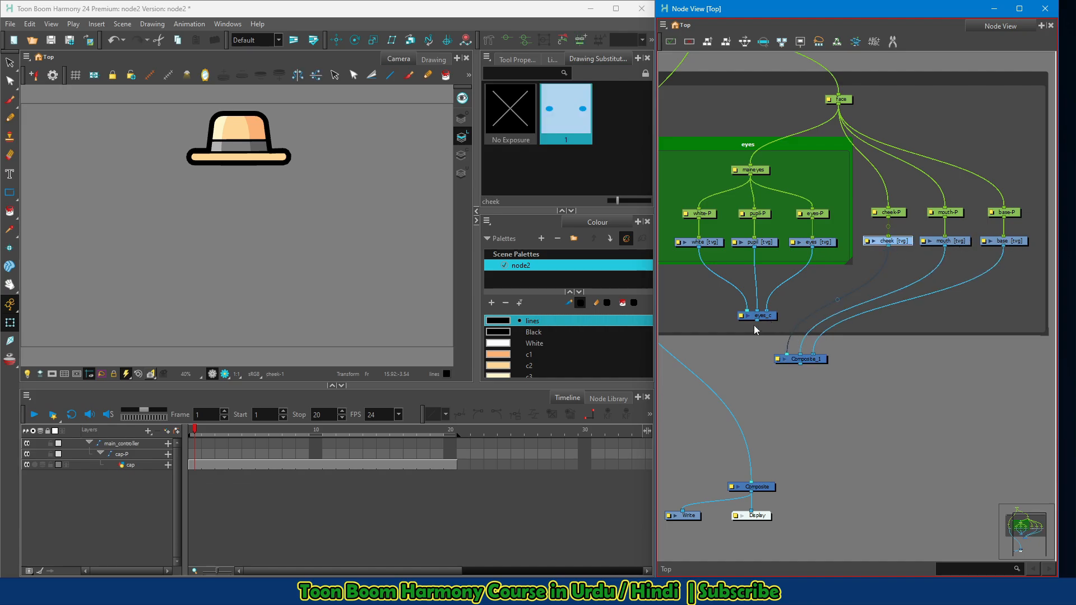
{"action": "left_click_drag", "start_coordinate": [757, 321], "coordinate": [784, 356]}
{"action": "left_click_drag", "start_coordinate": [798, 365], "coordinate": [759, 482]}
{"action": "left_click", "coordinate": [859, 355]}
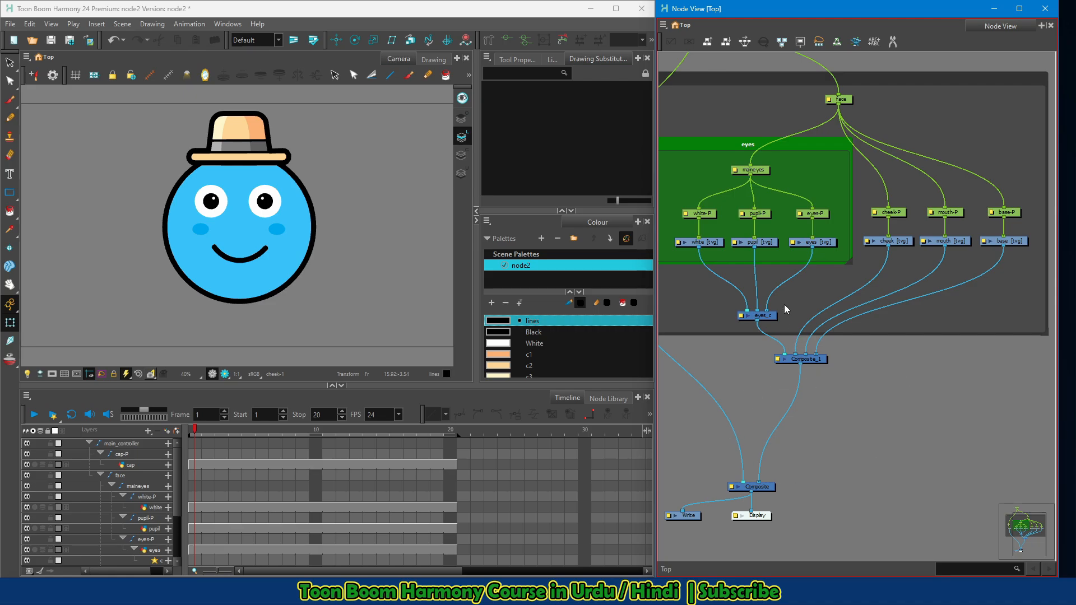
Extend the outer backdrop downward to enclose Composite_1 and shift the backdrop with its nodes slightly up
{"action": "left_click", "coordinate": [1039, 320]}
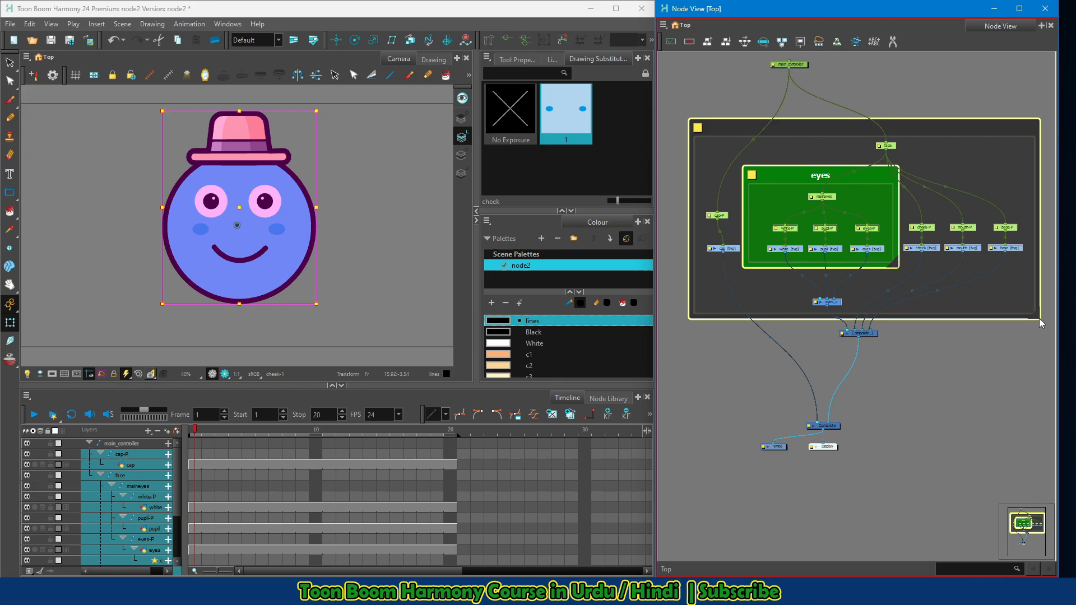
{"action": "left_click_drag", "start_coordinate": [1039, 323], "coordinate": [1038, 351]}
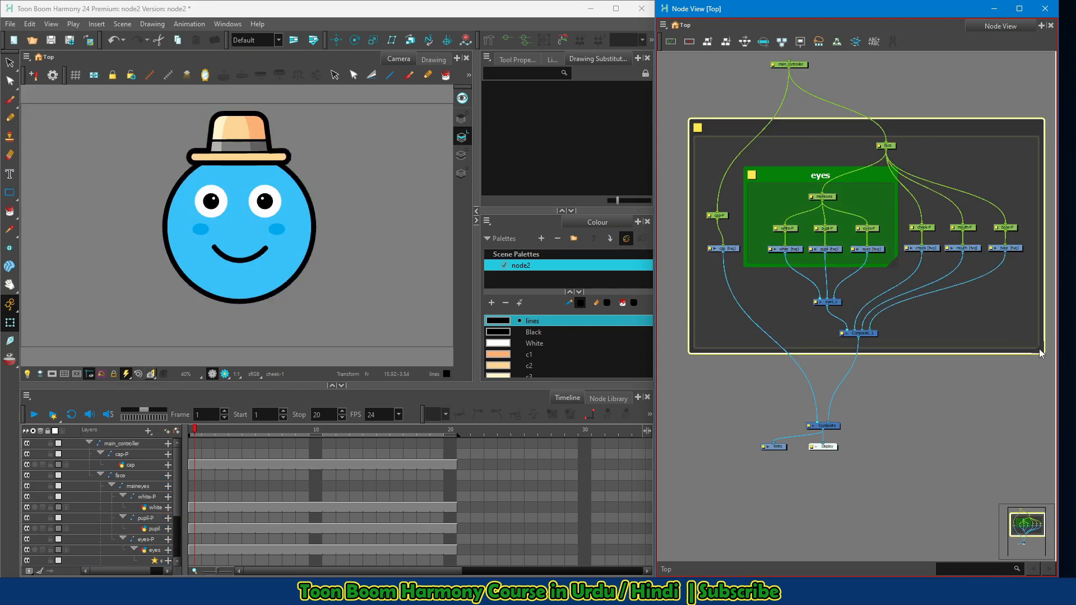
{"action": "left_click", "coordinate": [980, 100]}
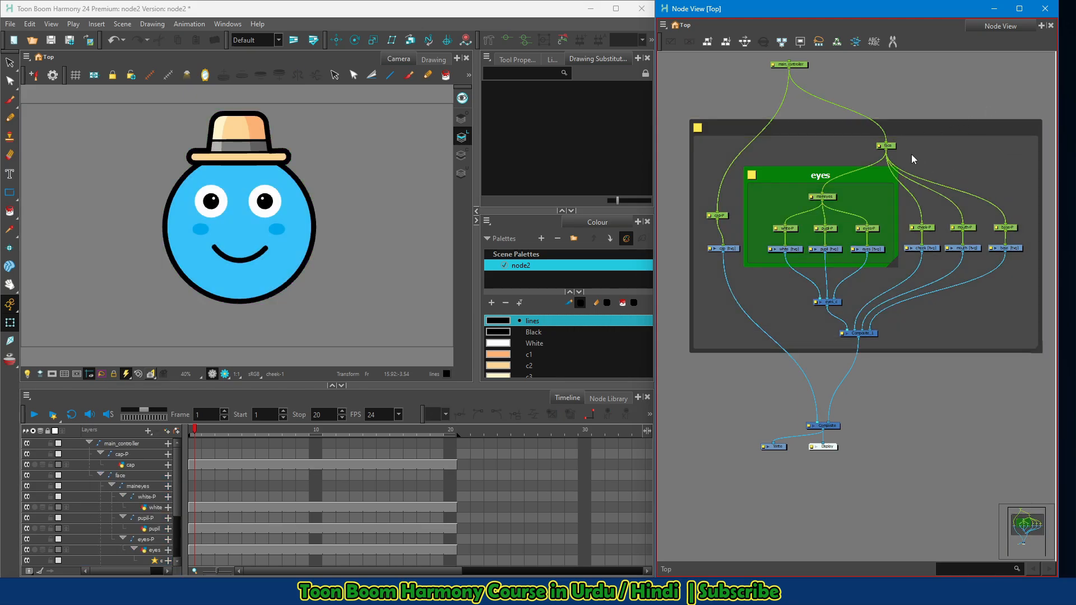
{"action": "mouse_move", "coordinate": [929, 133]}
{"action": "left_mouse_down"}
{"action": "mouse_move", "coordinate": [863, 129]}
{"action": "mouse_move", "coordinate": [905, 124]}
{"action": "left_mouse_up"}
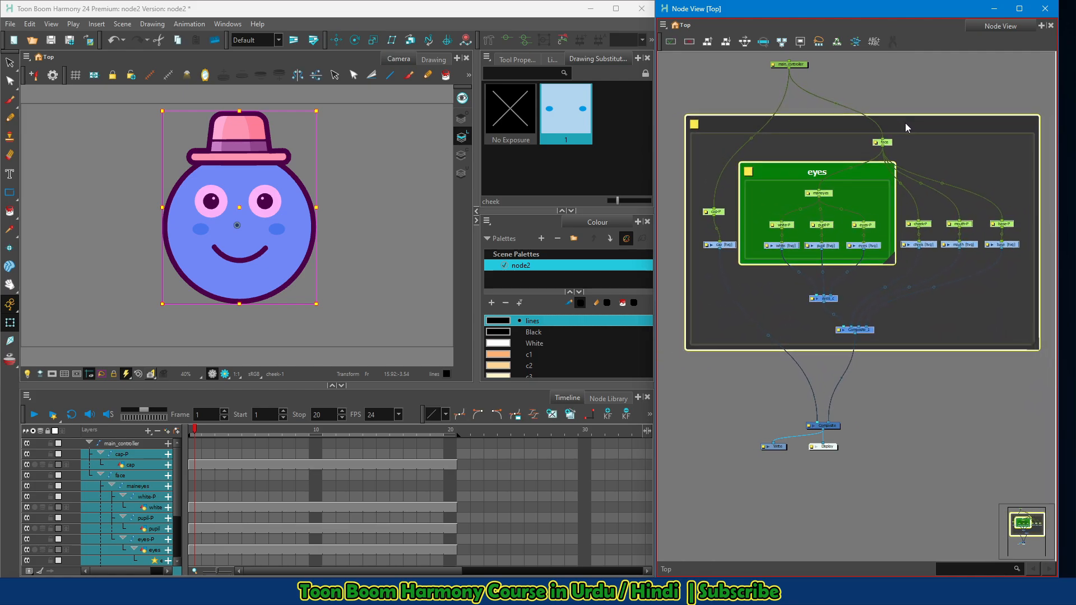
Check the main_controller selection, deselect all nodes and save the scene
{"action": "left_click", "coordinate": [789, 64]}
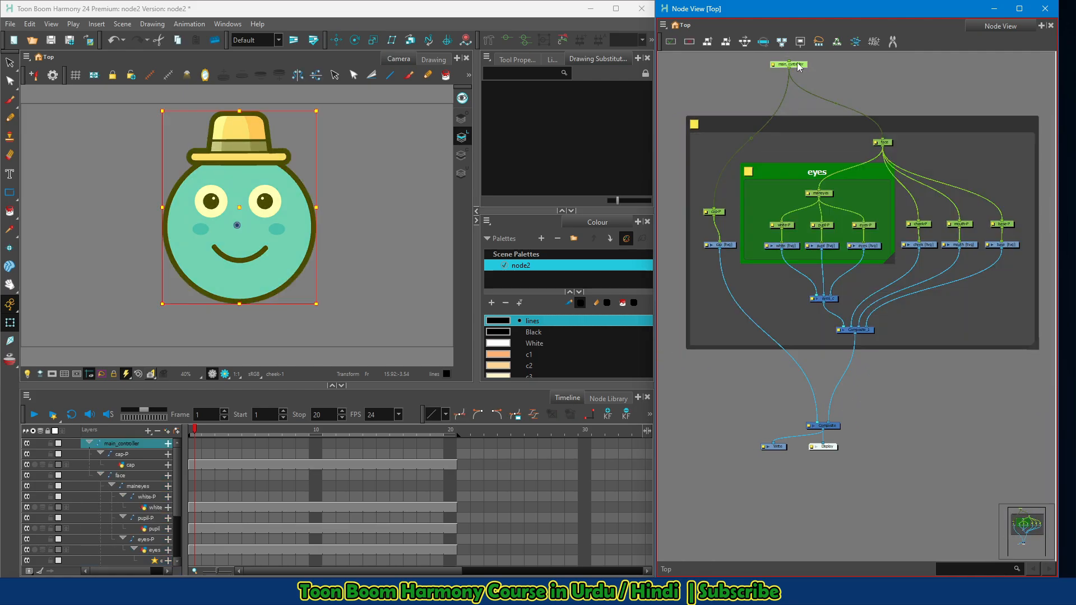
{"action": "left_click", "coordinate": [833, 427]}
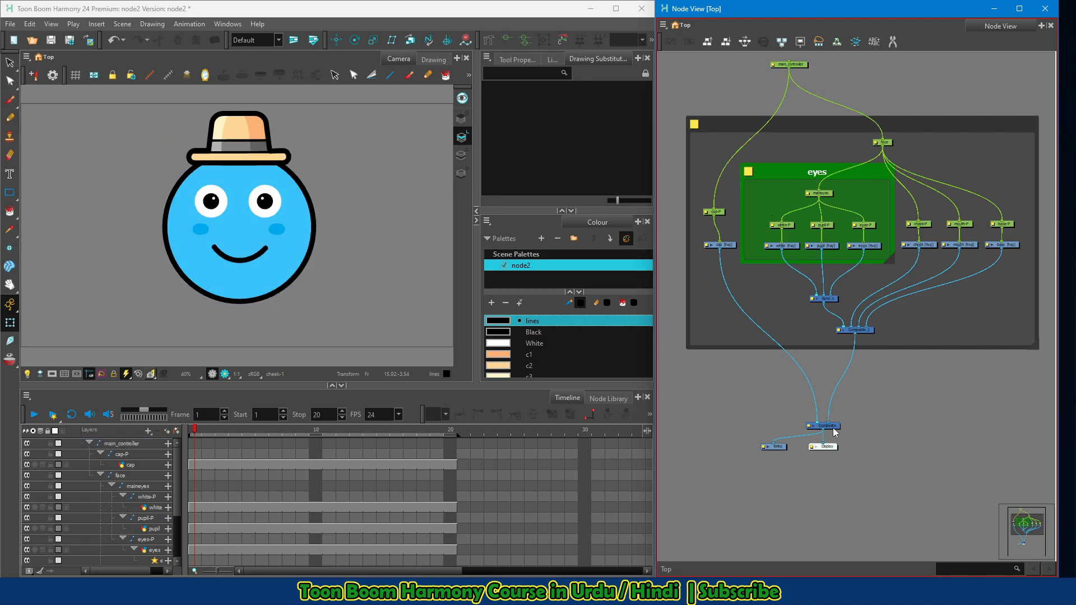
{"action": "left_click", "coordinate": [870, 429]}
{"action": "key", "text": "ctrl+s"}
{"action": "left_click", "coordinate": [376, 304]}
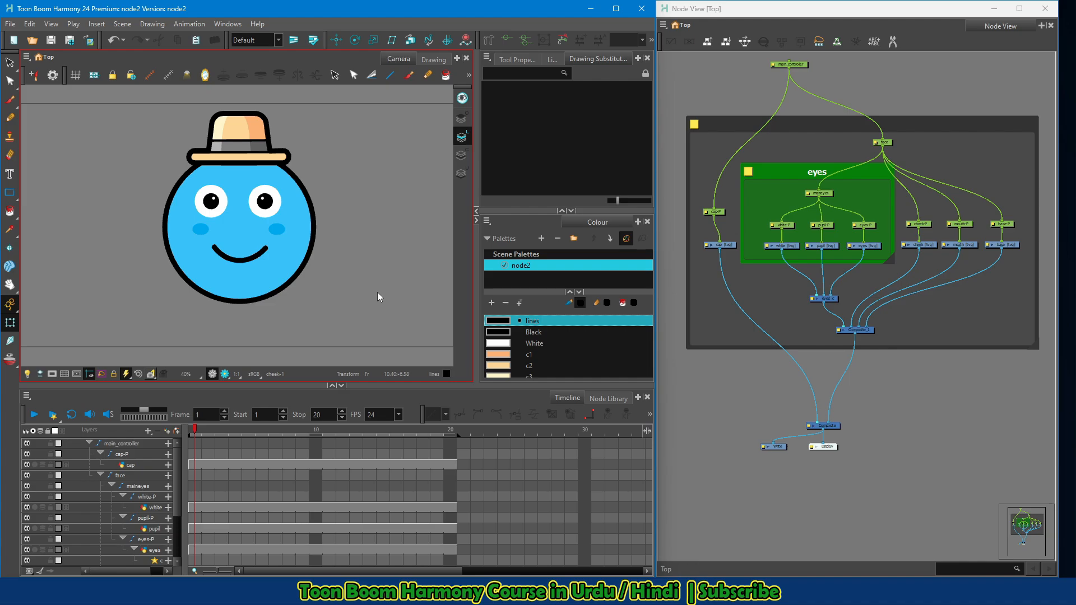